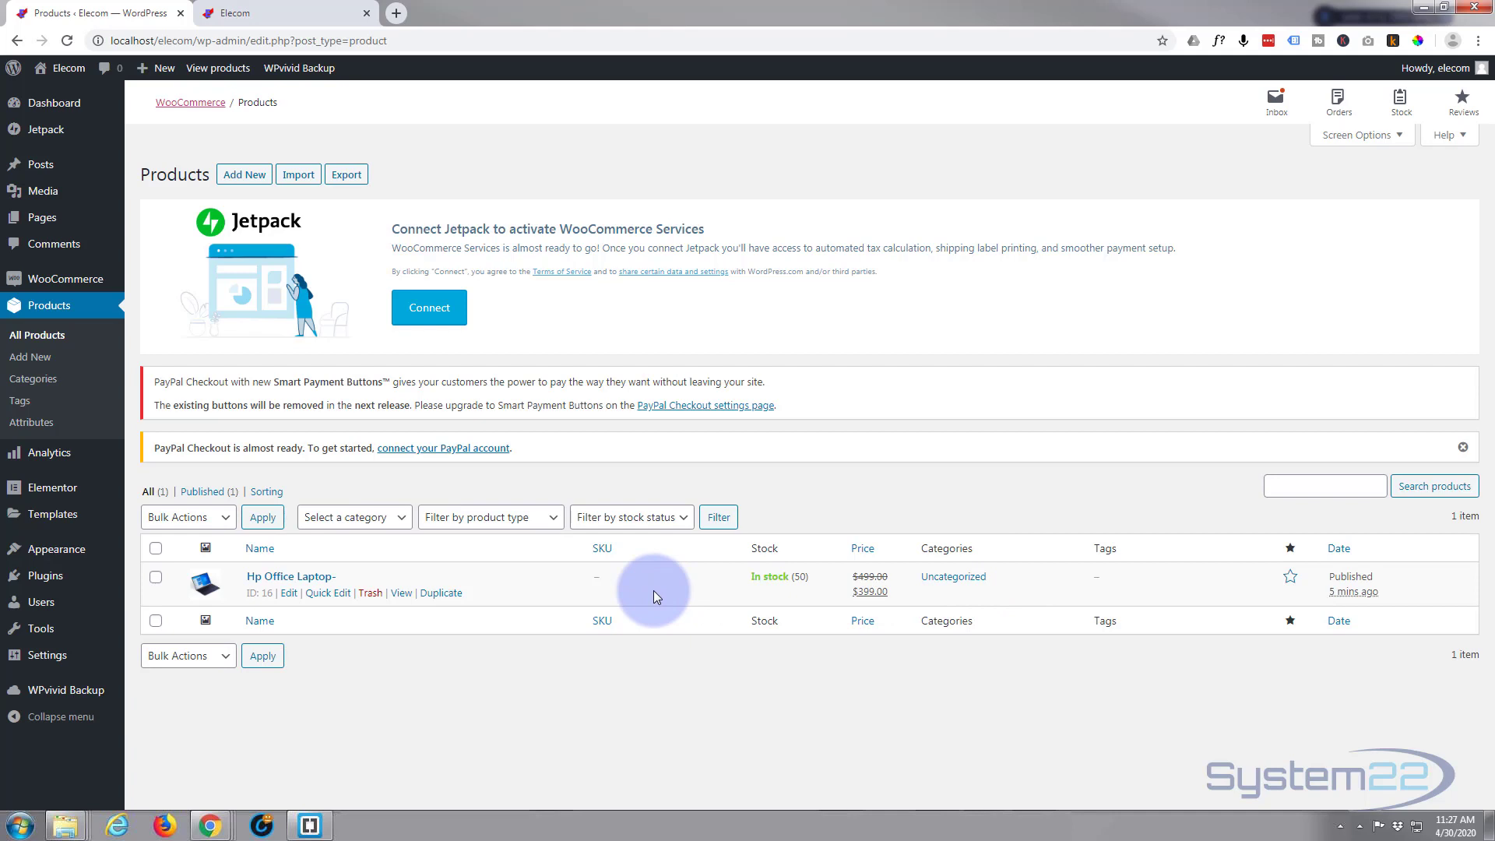
Start a new product and name it Dell Office Desktop
left_click(232, 176)
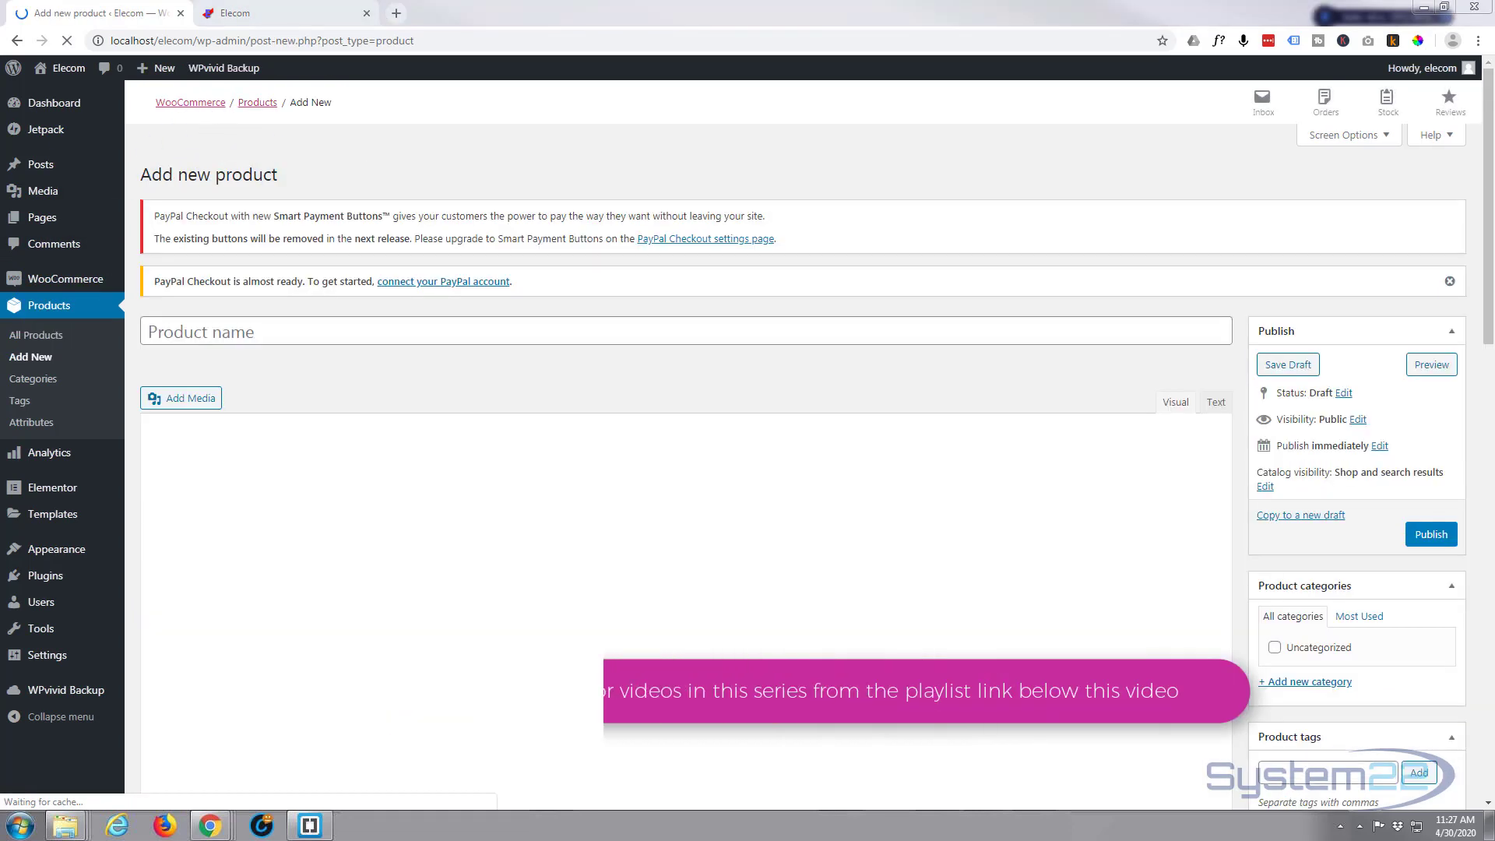
left_click(164, 321)
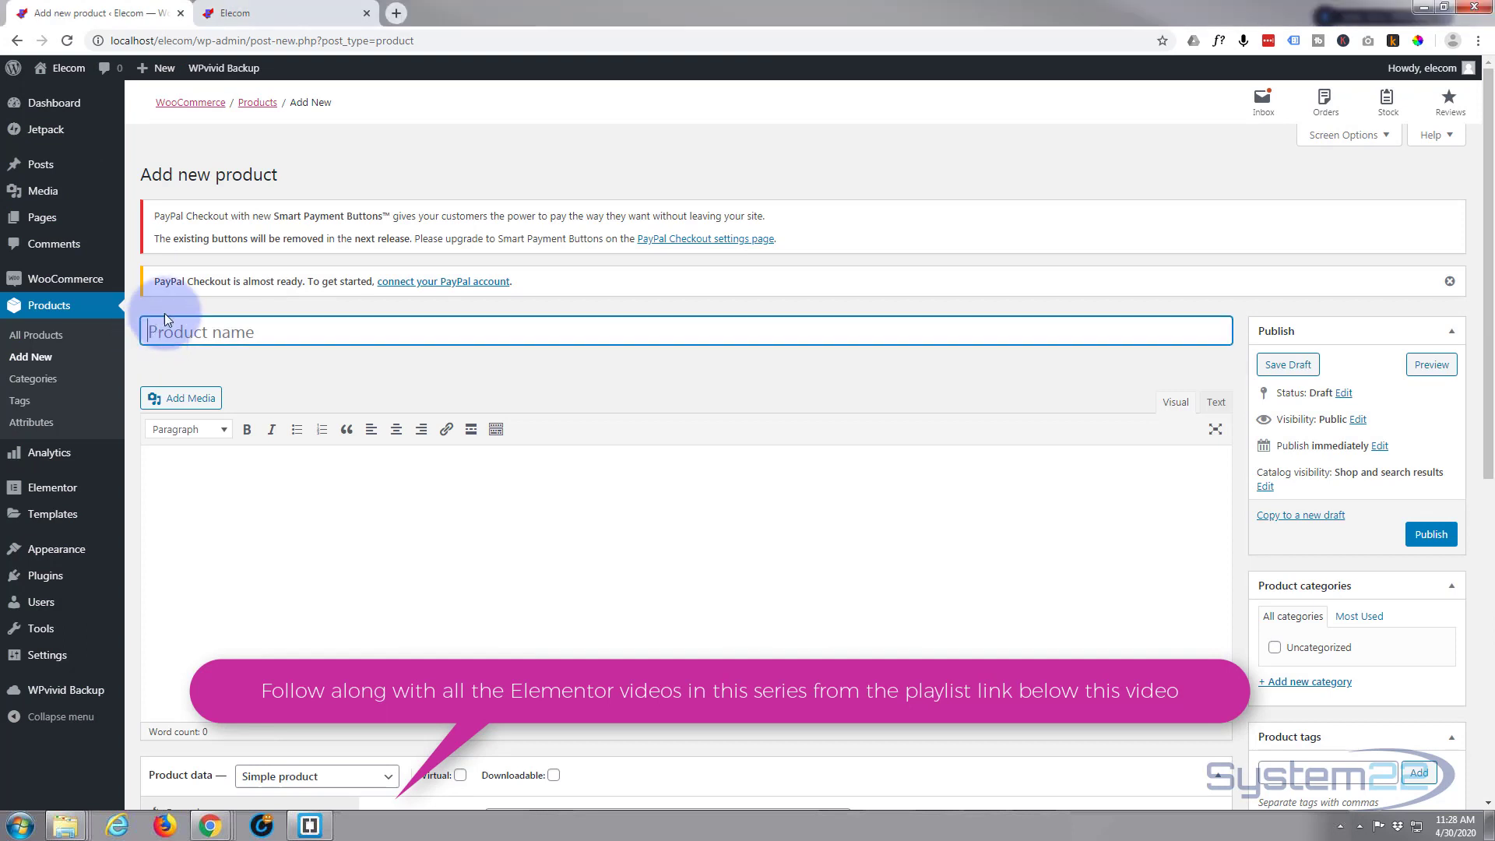
type("Dell Office Desktop")
left_click(146, 308)
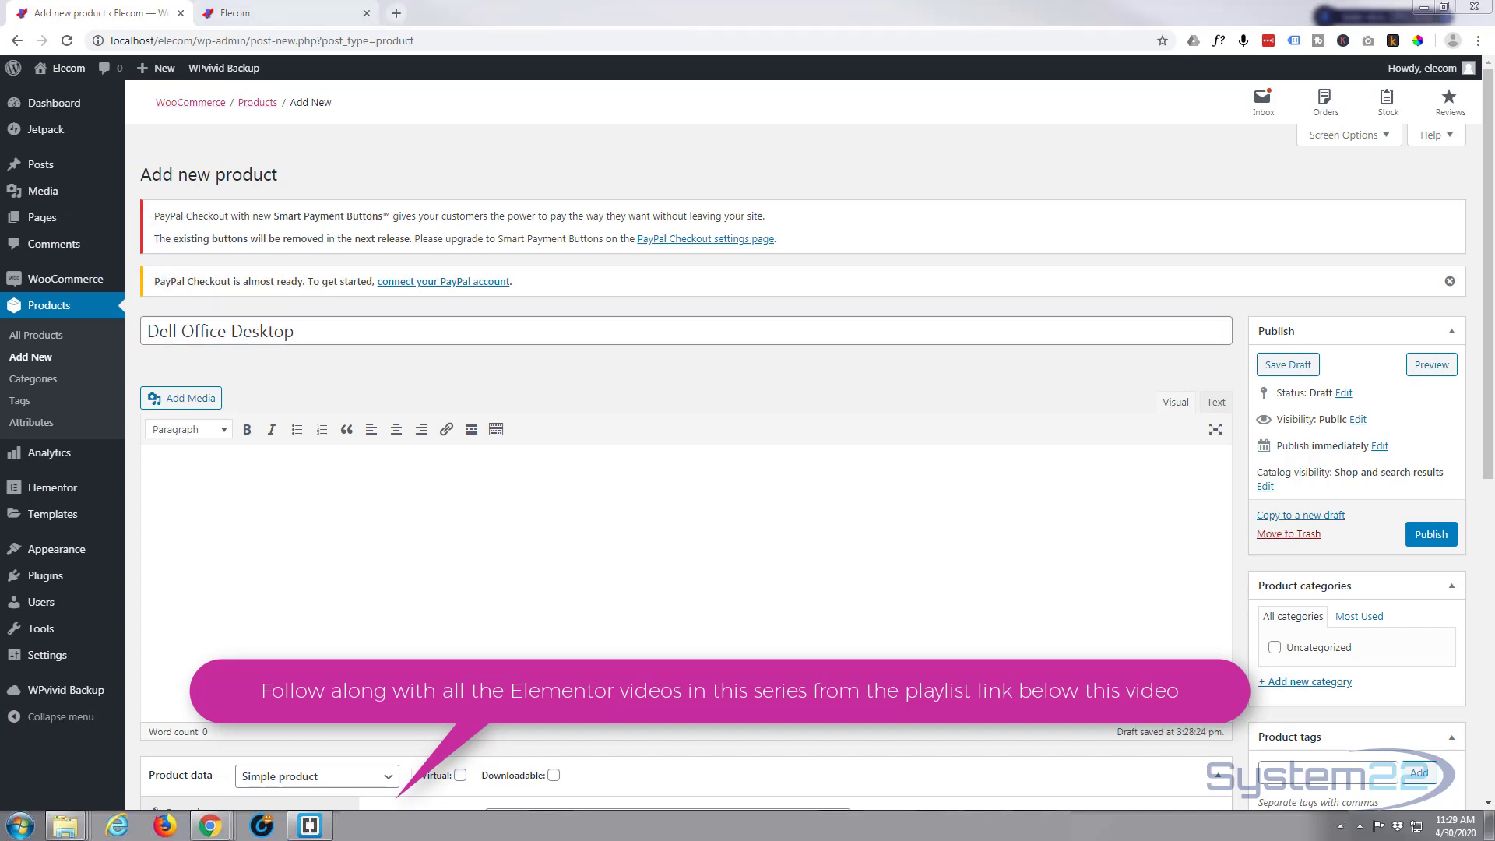
Paste the product description into the description editor
left_click(174, 465)
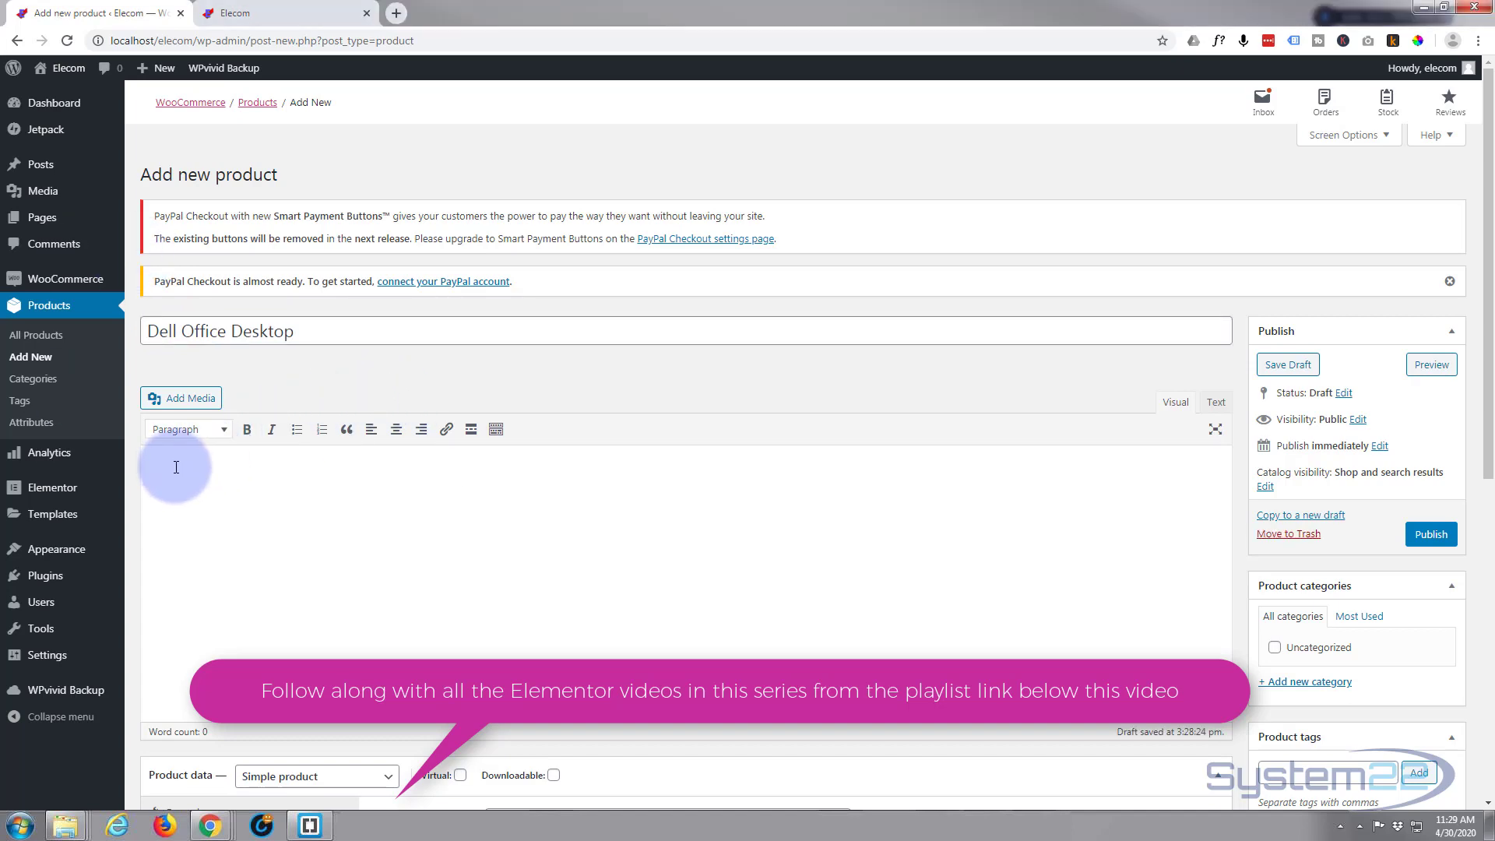
key("ctrl+v")
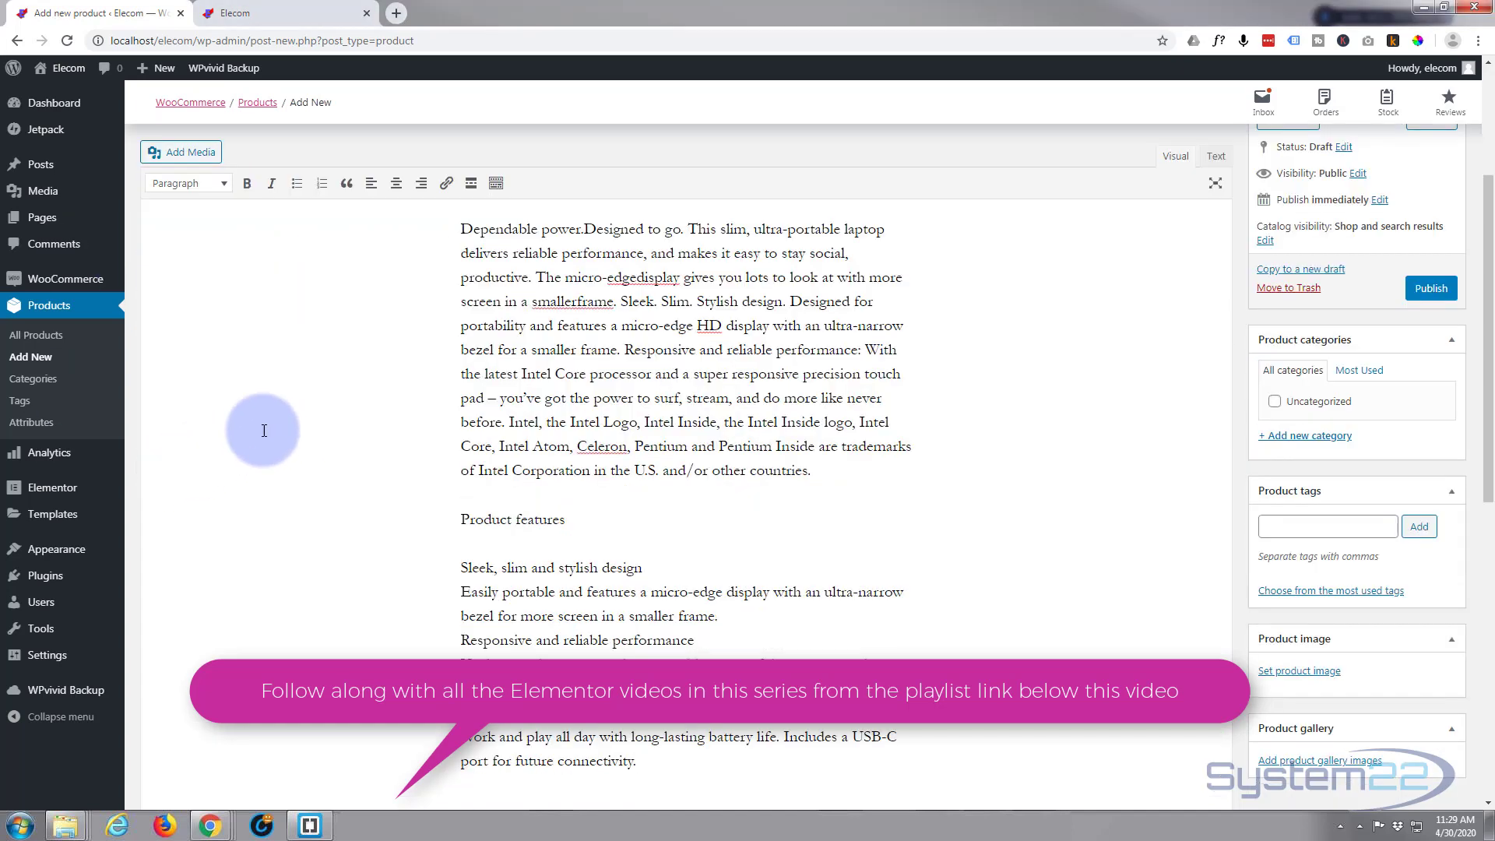
Keep the product type as Simple product and set the regular price to 699.00
scroll(343, 377, "down", 6)
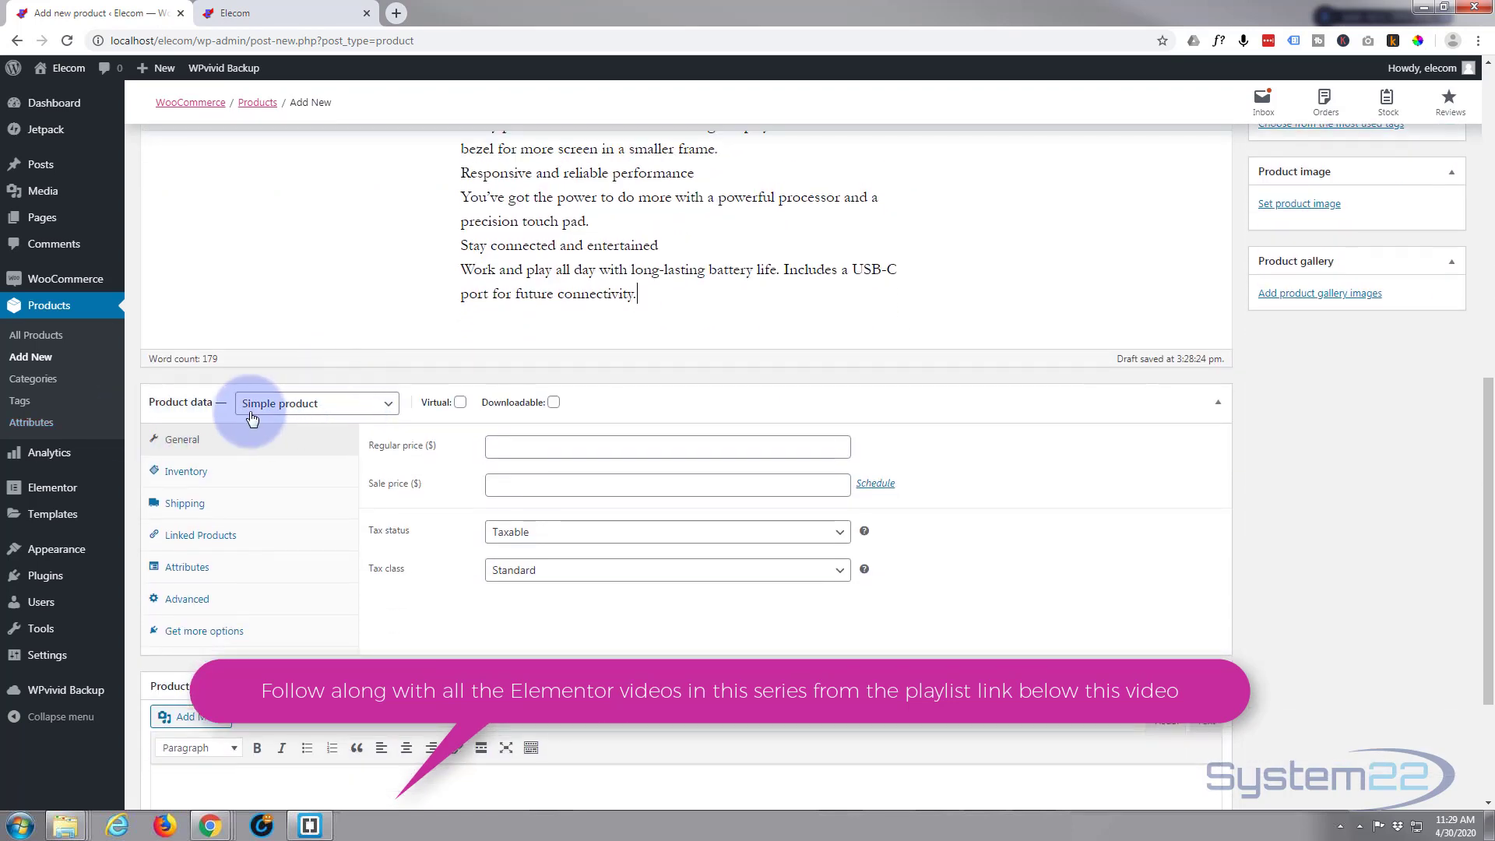
left_click(336, 405)
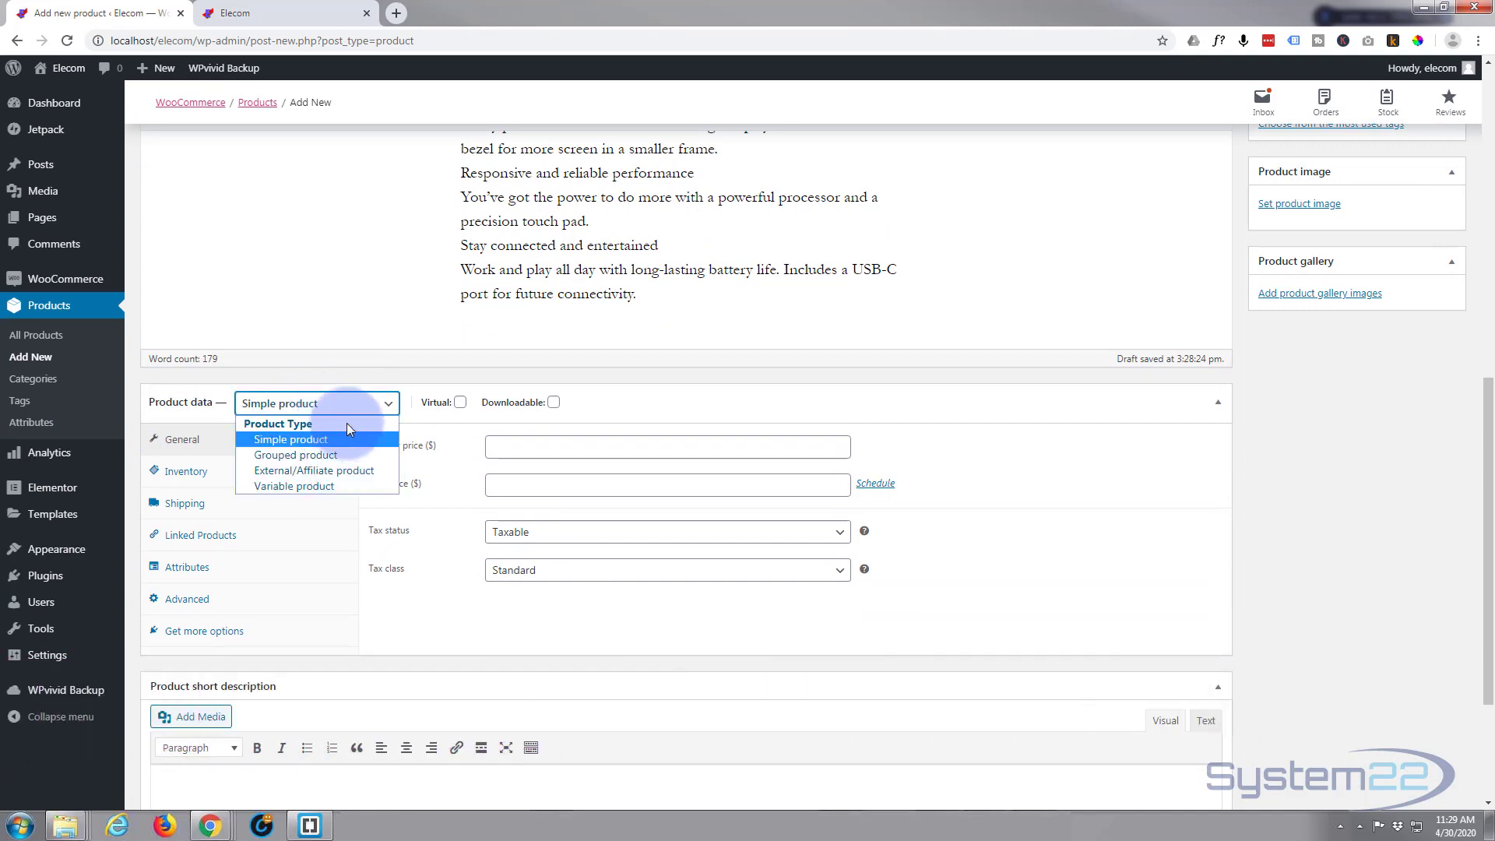
left_click(350, 404)
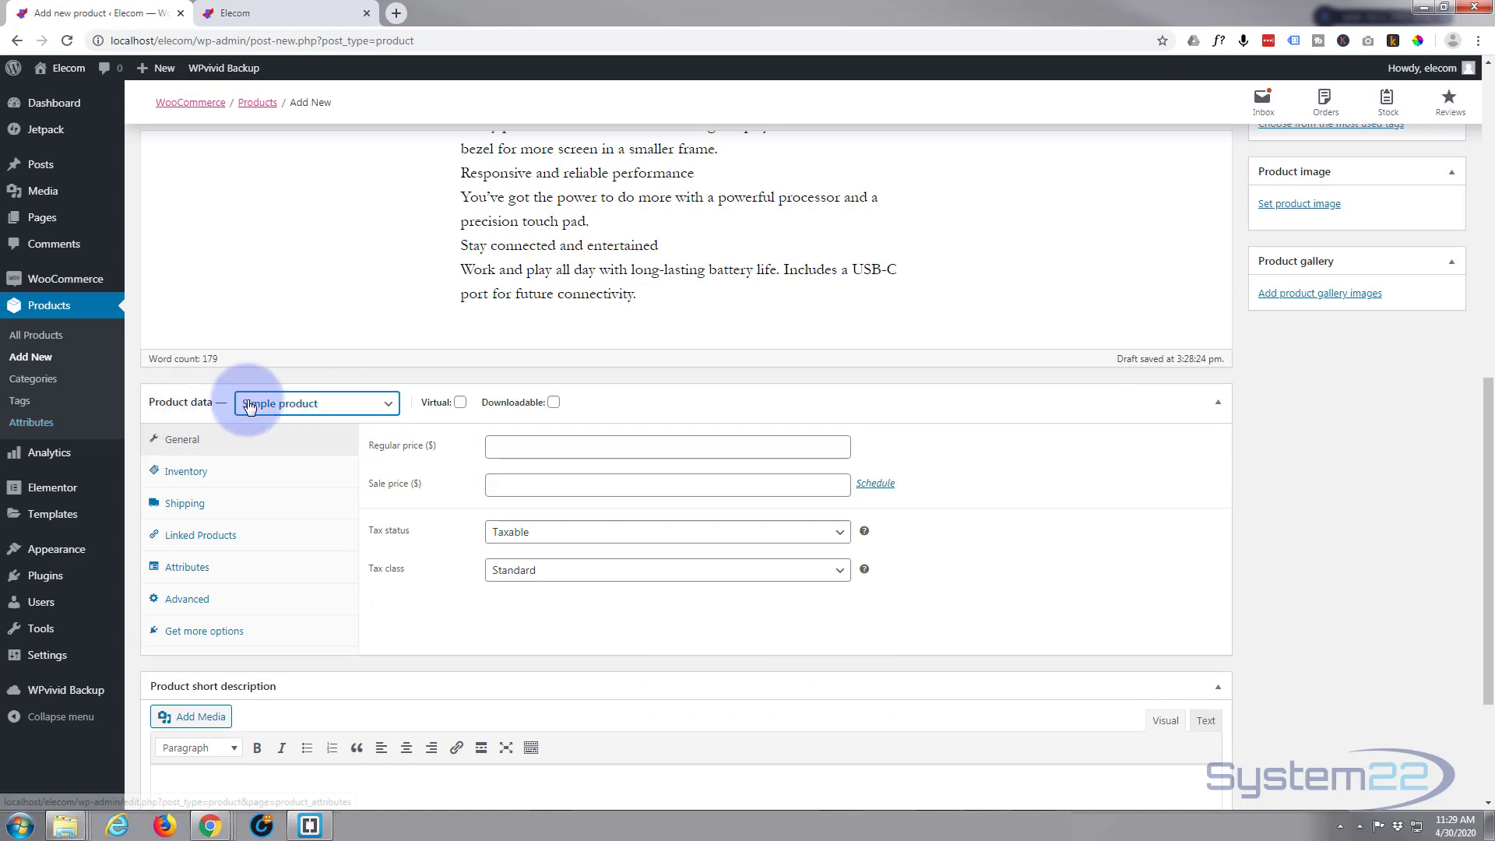
left_click(493, 445)
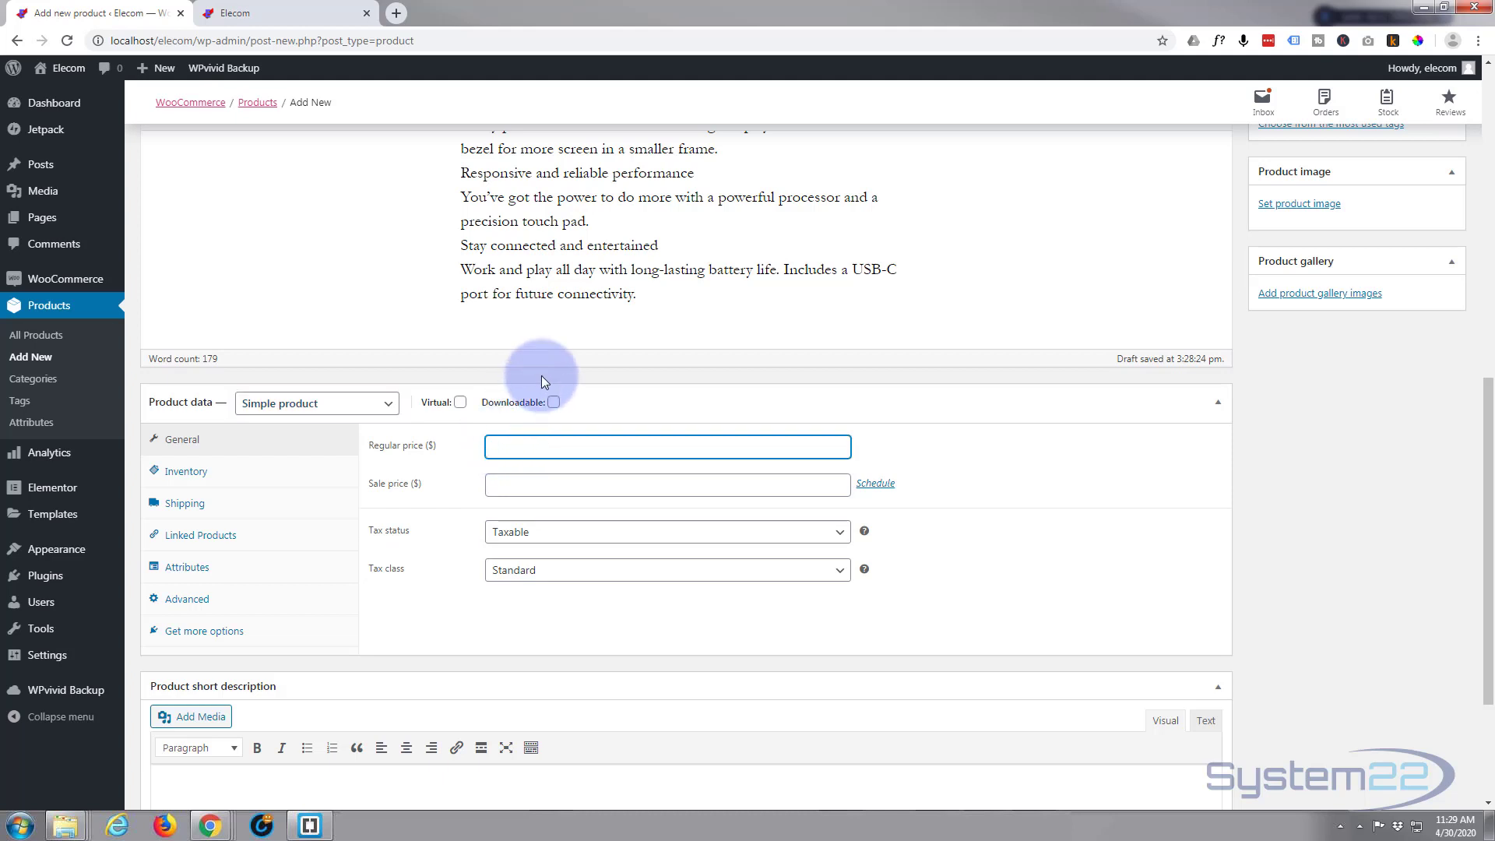
type("699.00")
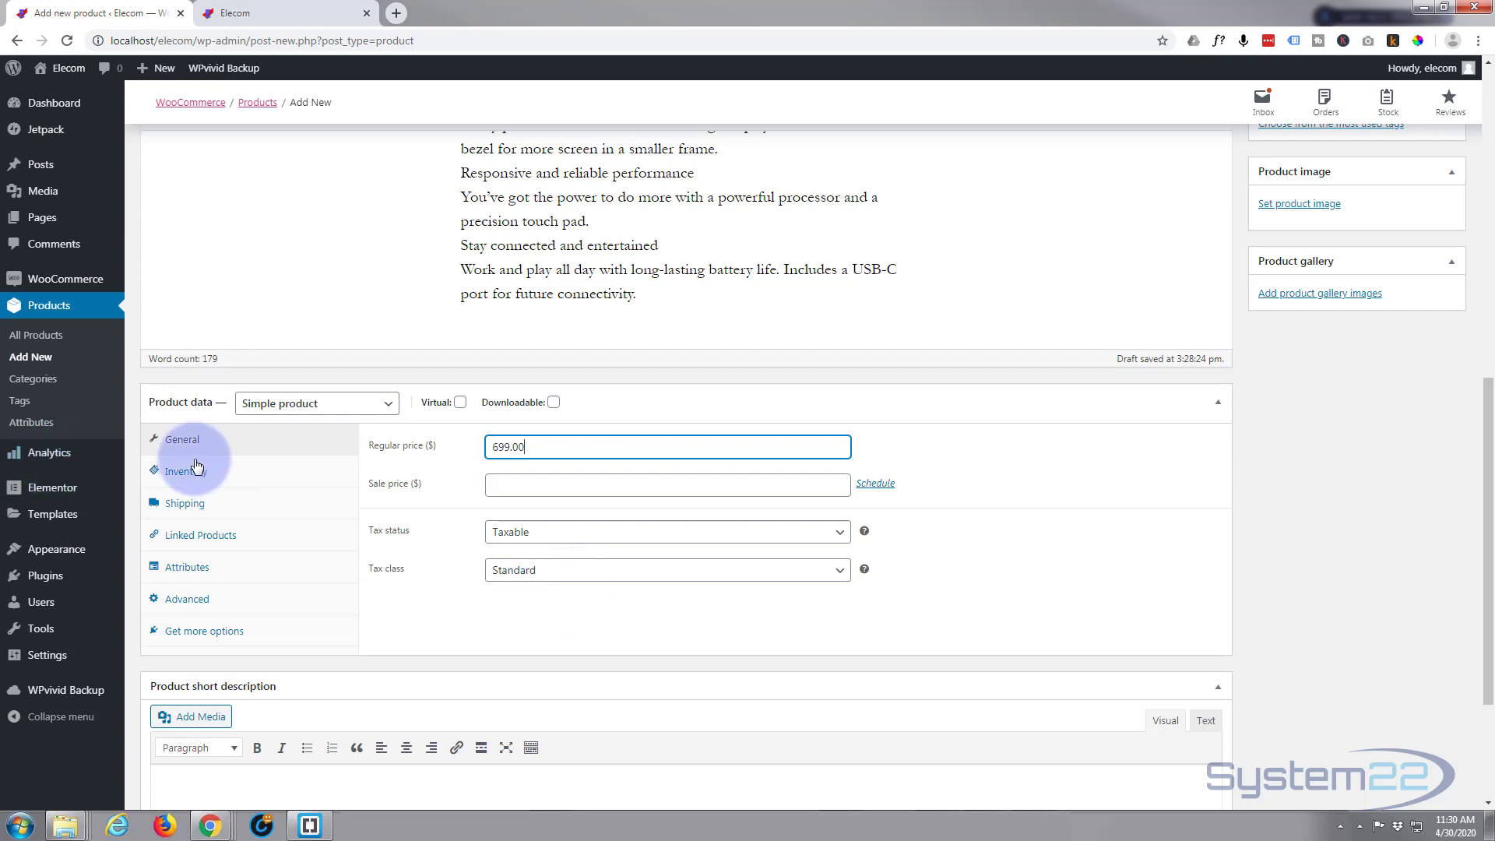
Enable stock management at product level and set the stock quantity to 30
left_click(248, 480)
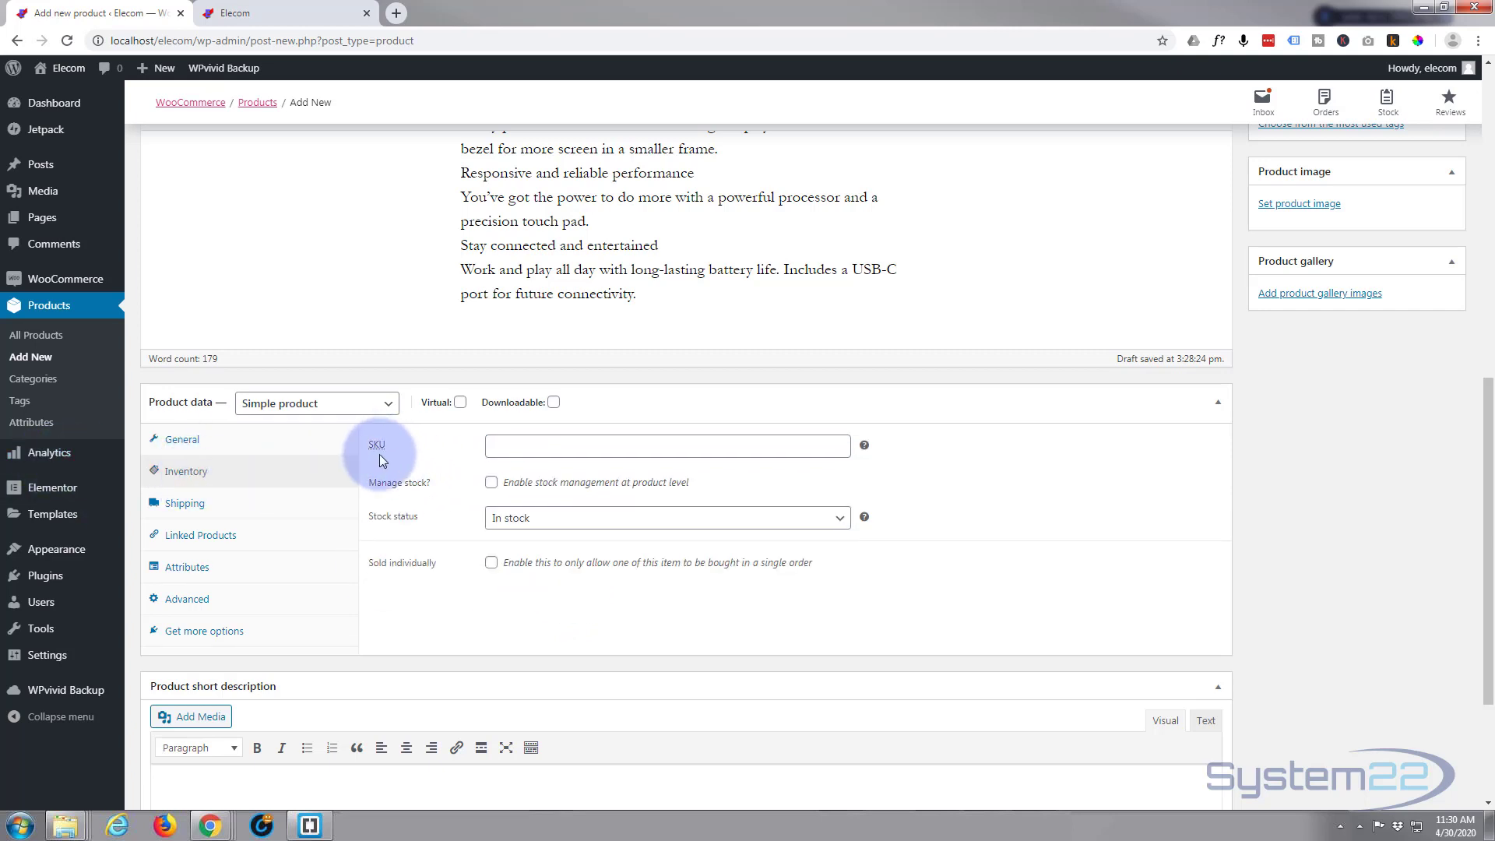
left_click(491, 483)
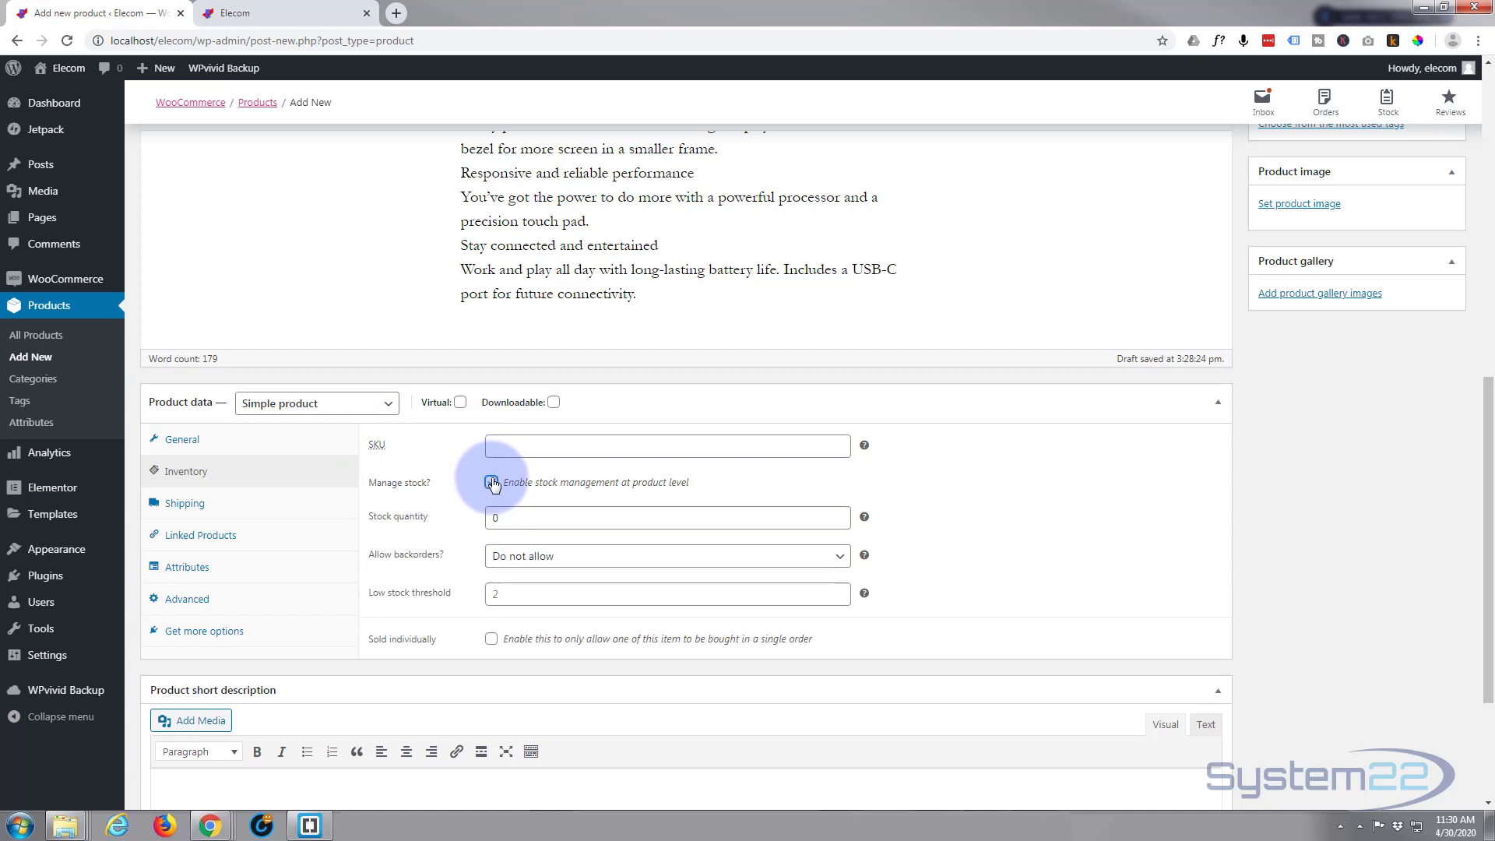
left_click(491, 519)
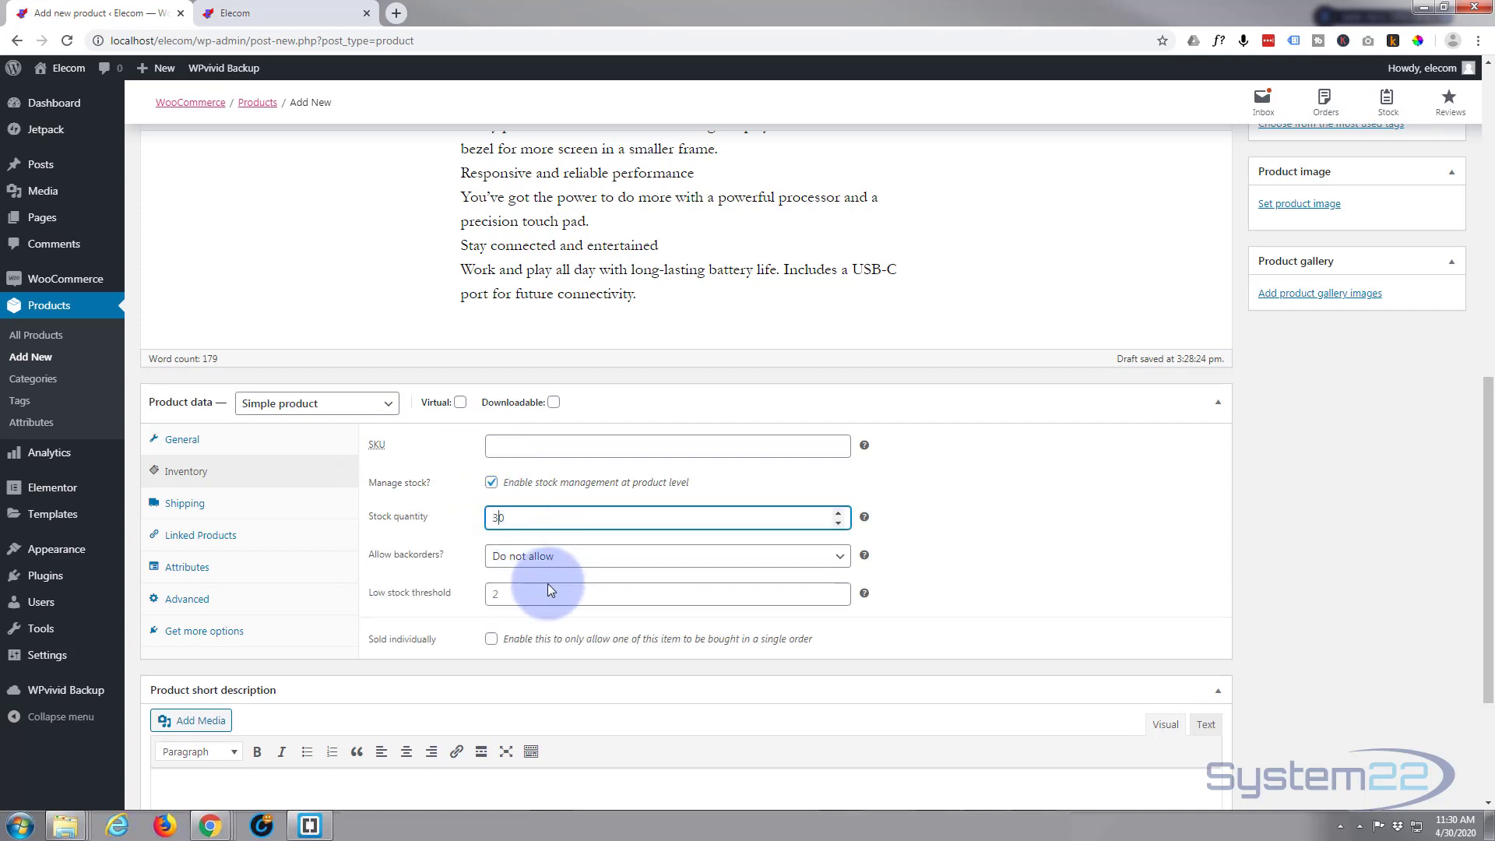
type("3")
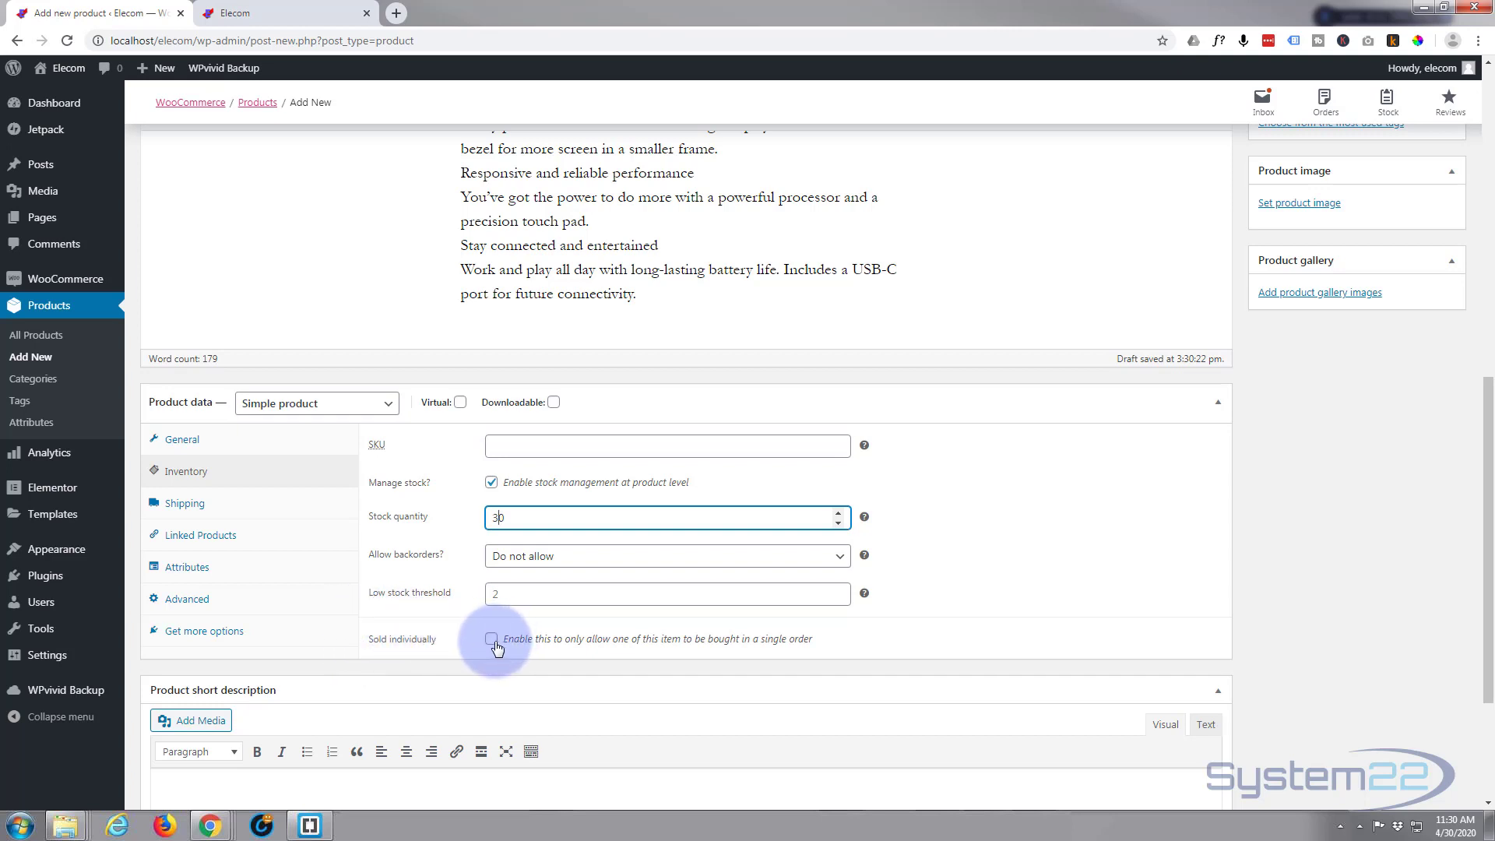
Add Hp Office Laptop- as an upsell in the product's linked products
left_click(179, 505)
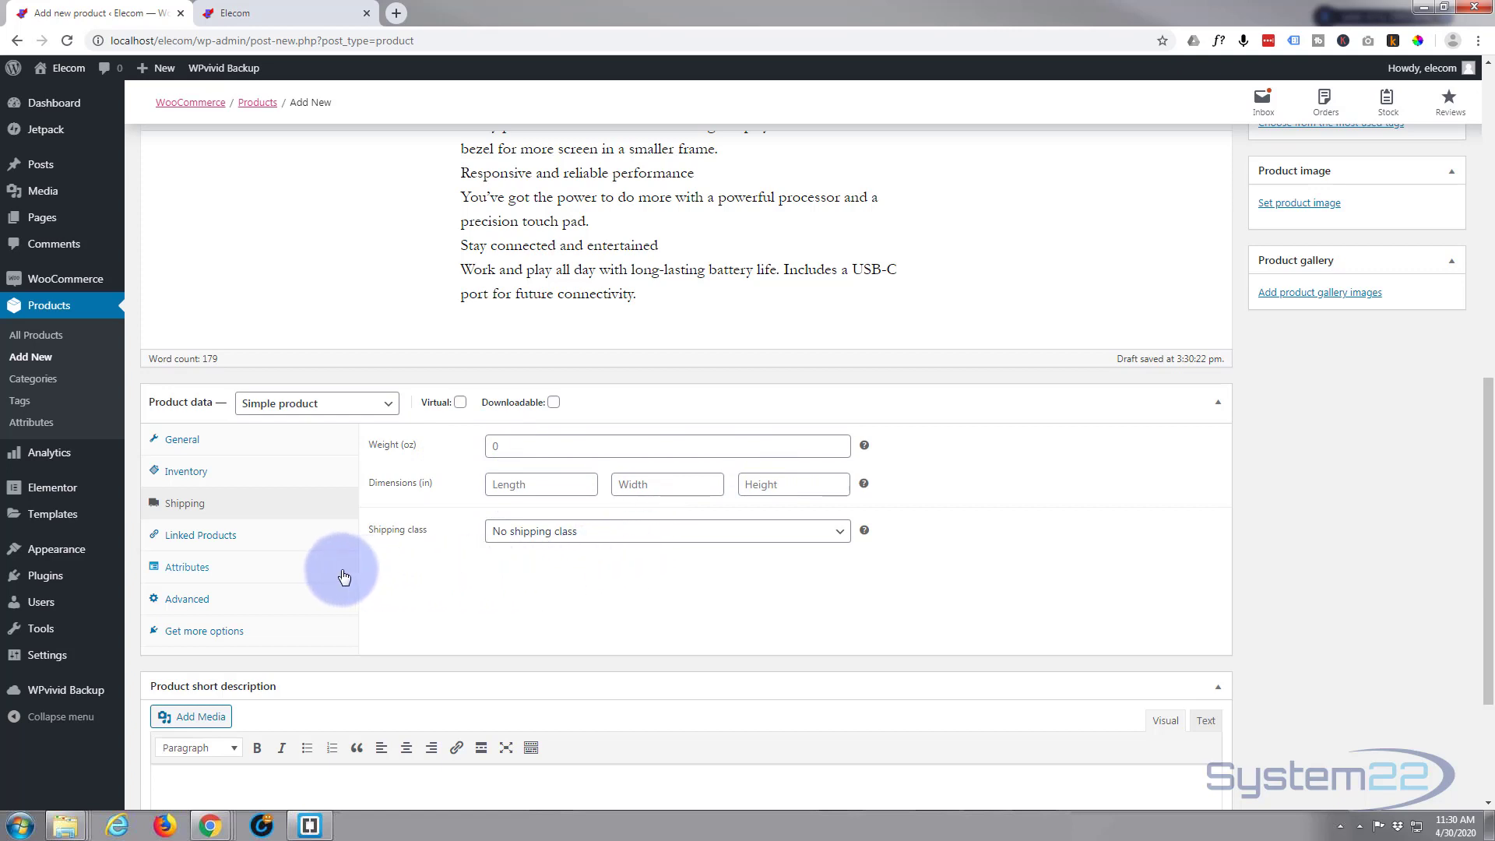
left_click(224, 543)
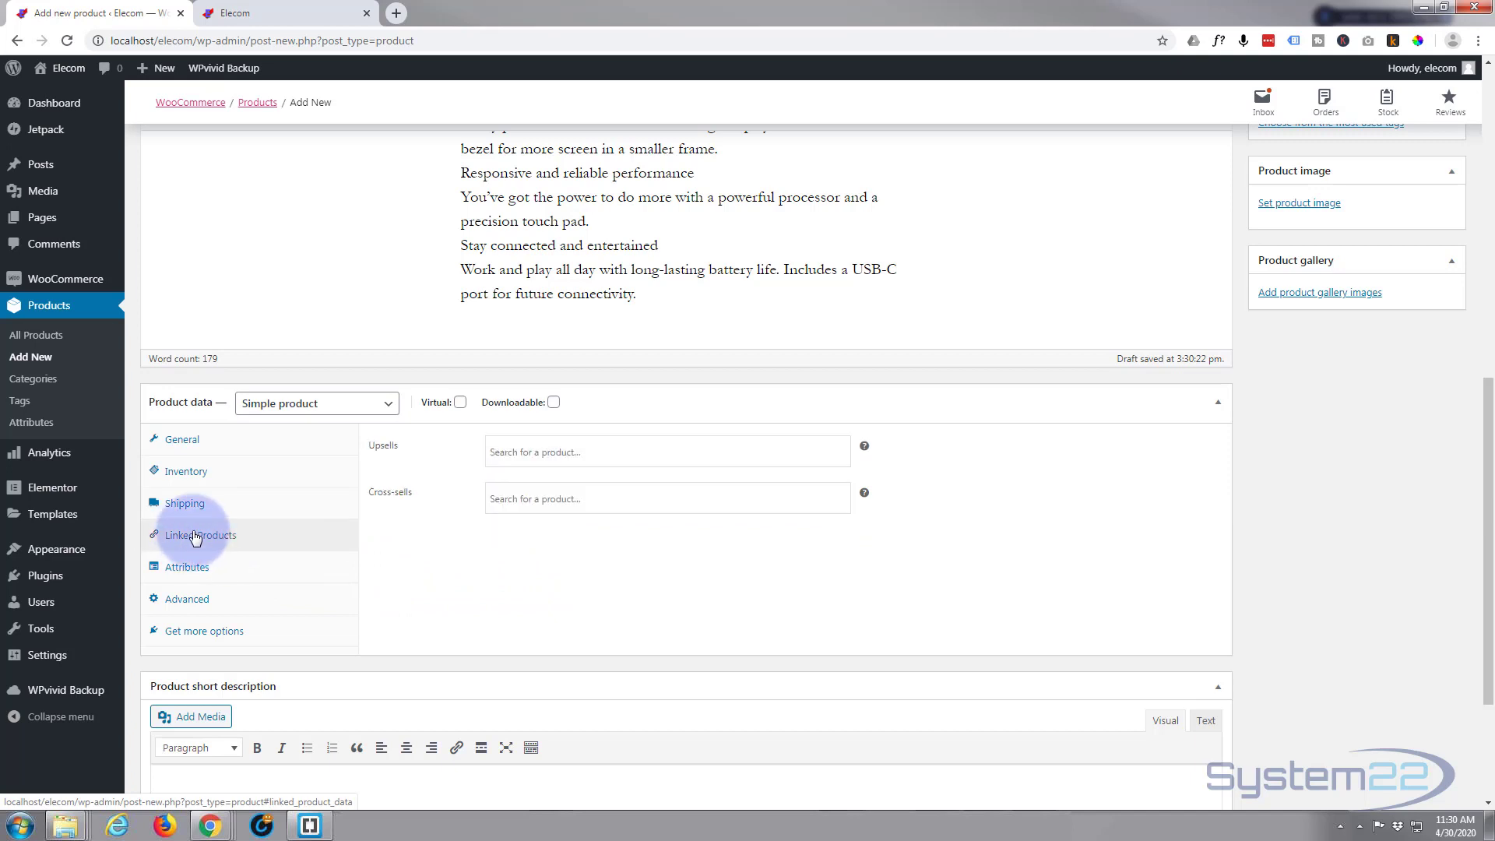
left_click(498, 450)
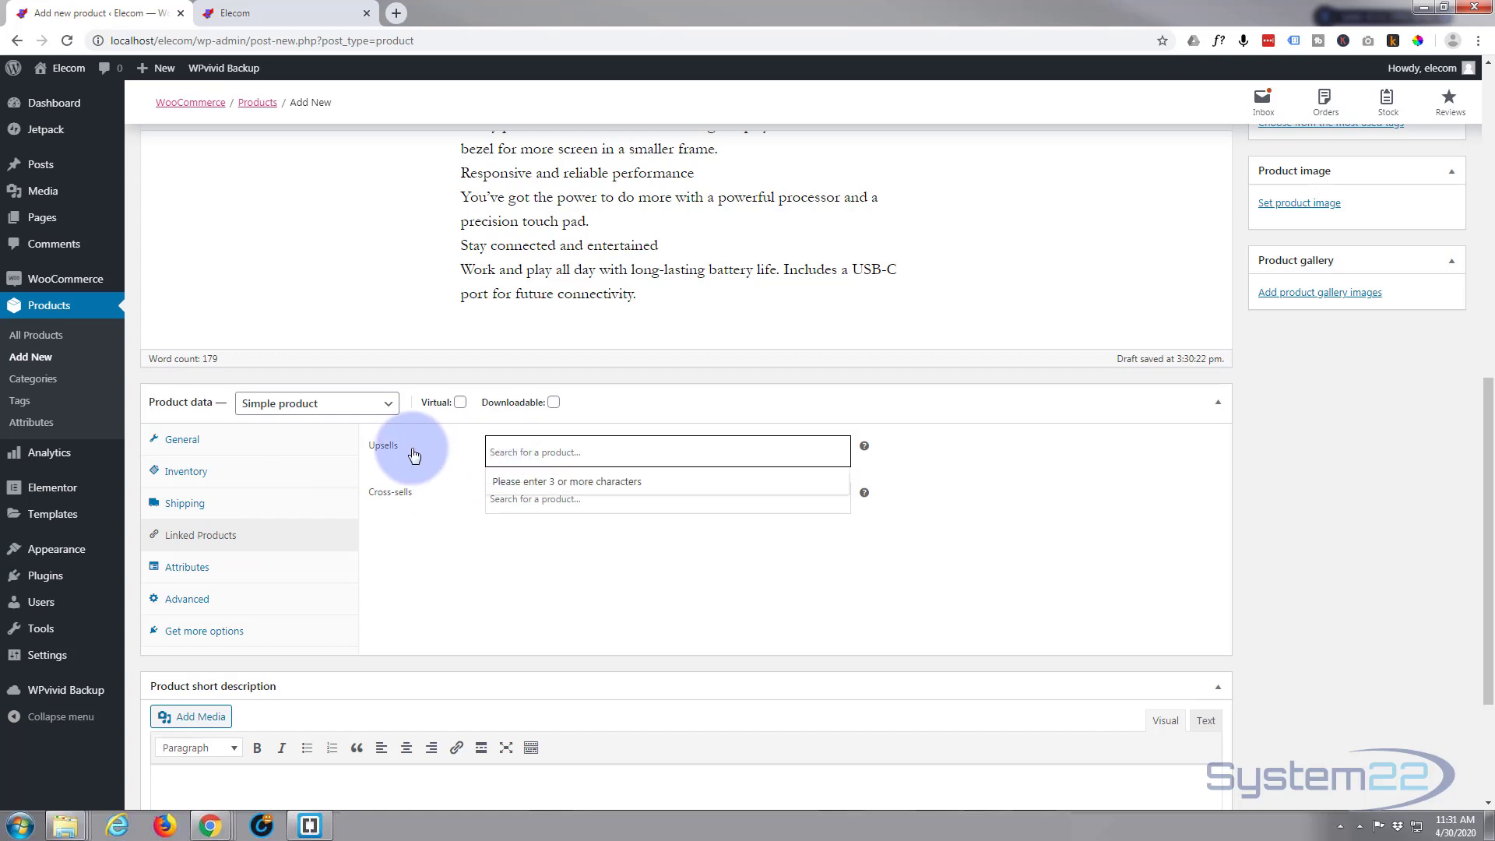
type("hp")
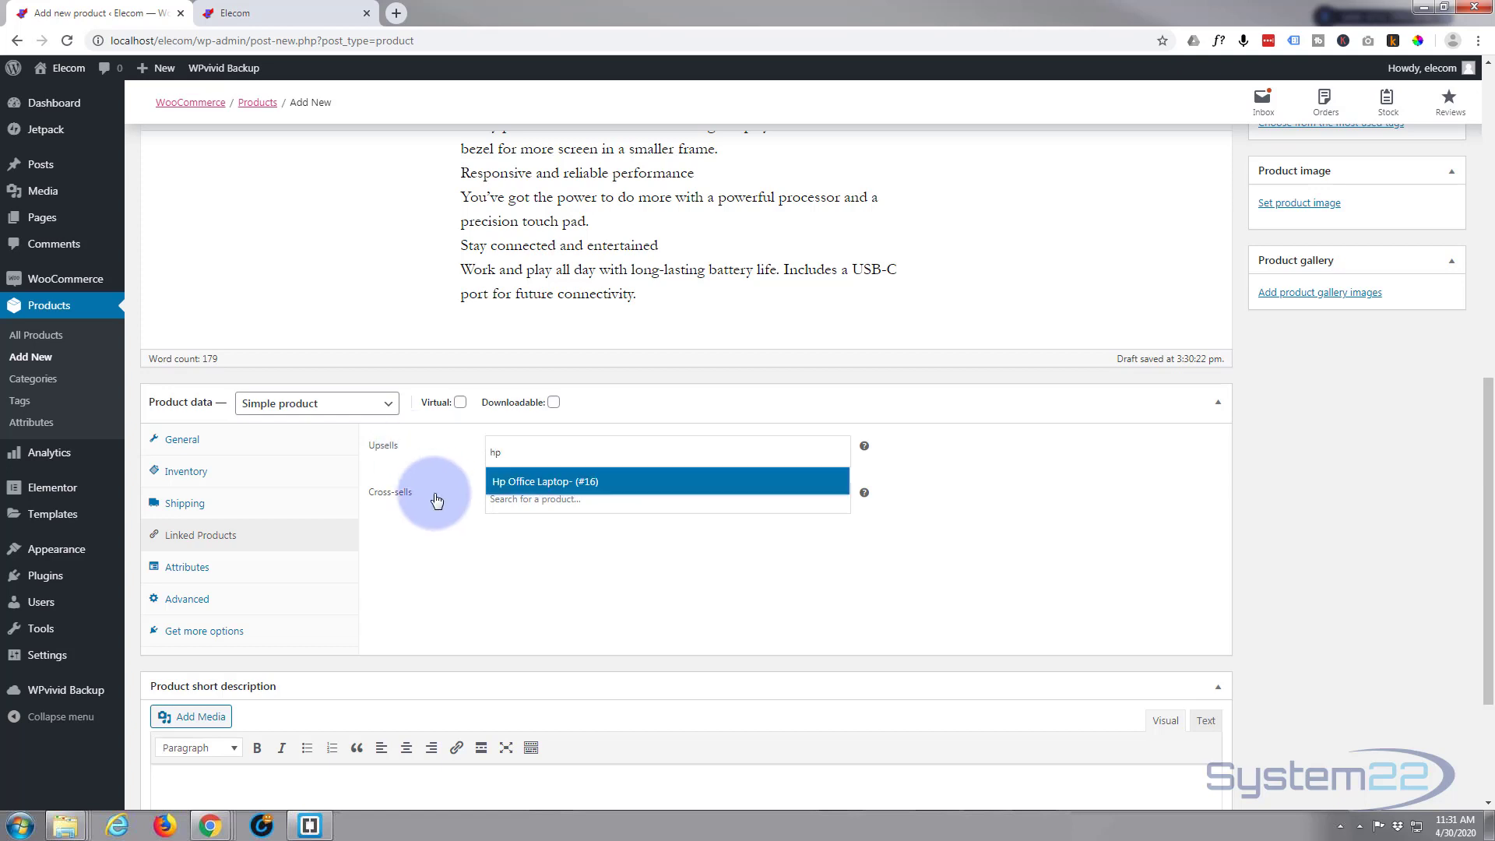
left_click(530, 489)
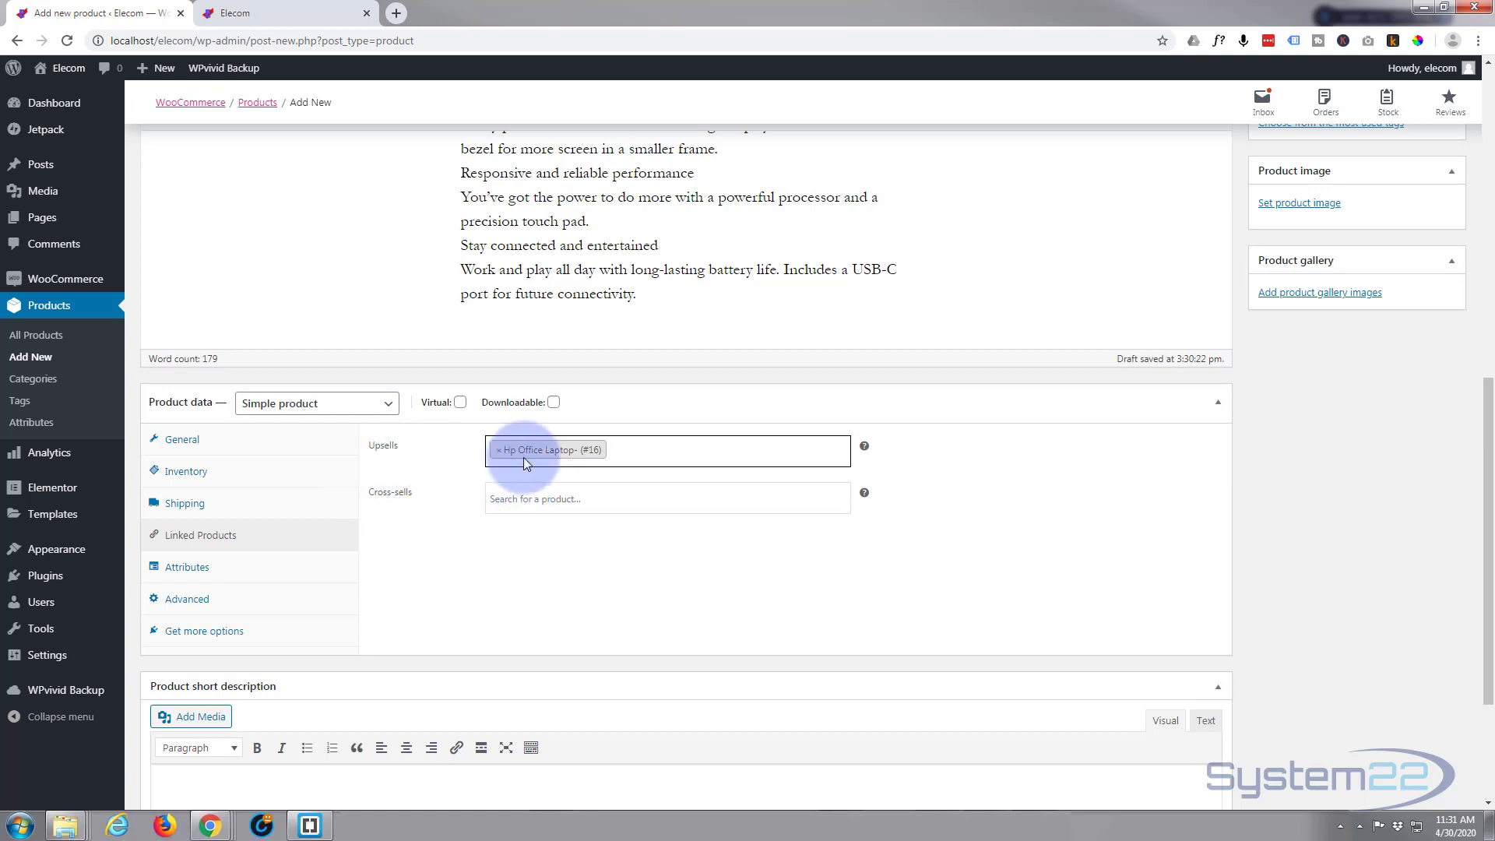
Add Hp Office Laptop- as a cross-sell as well
left_click(487, 500)
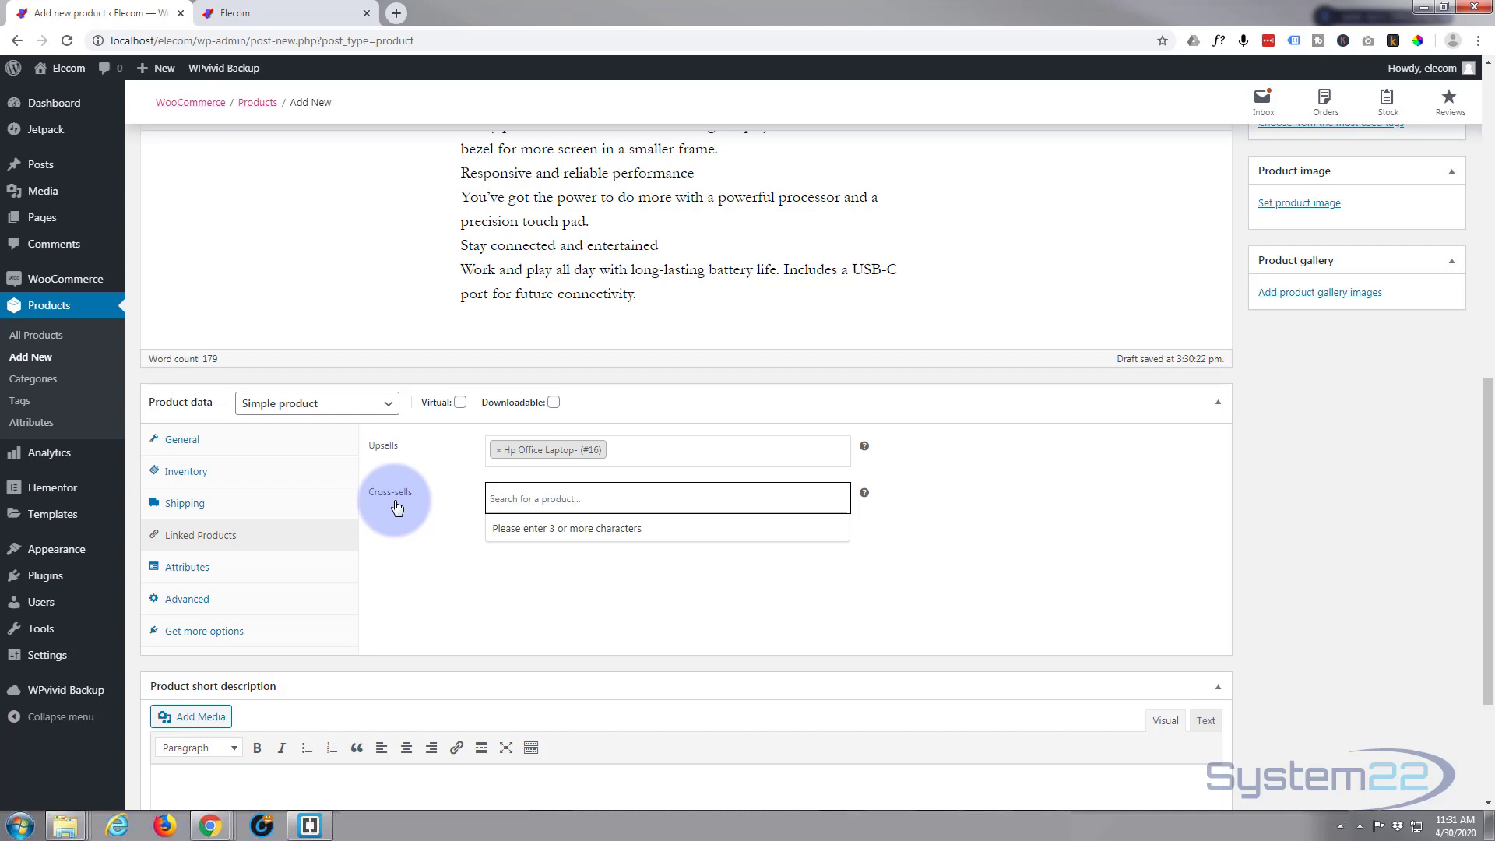
type("hp")
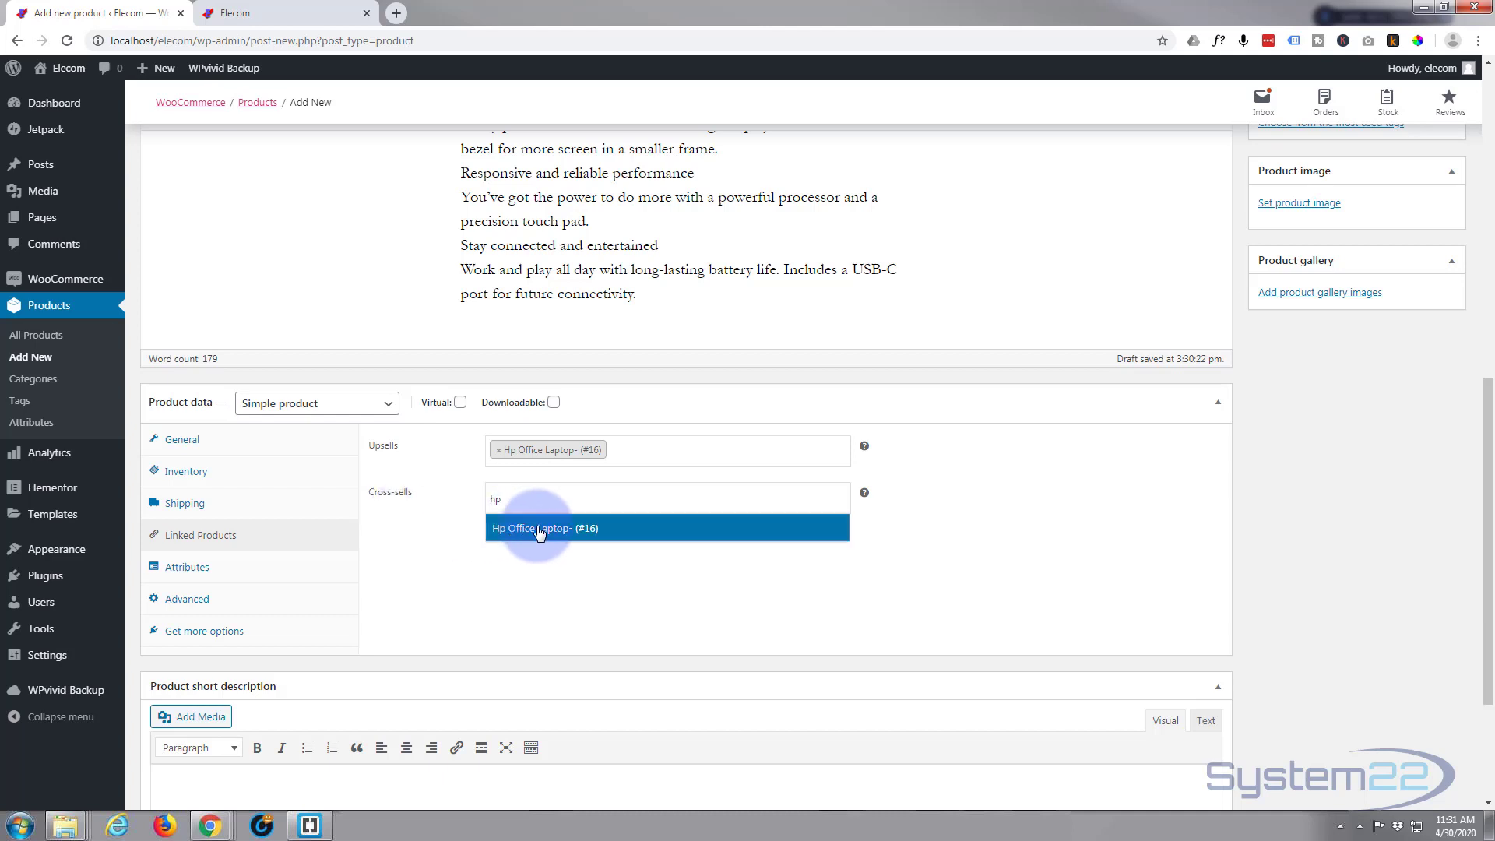
left_click(534, 525)
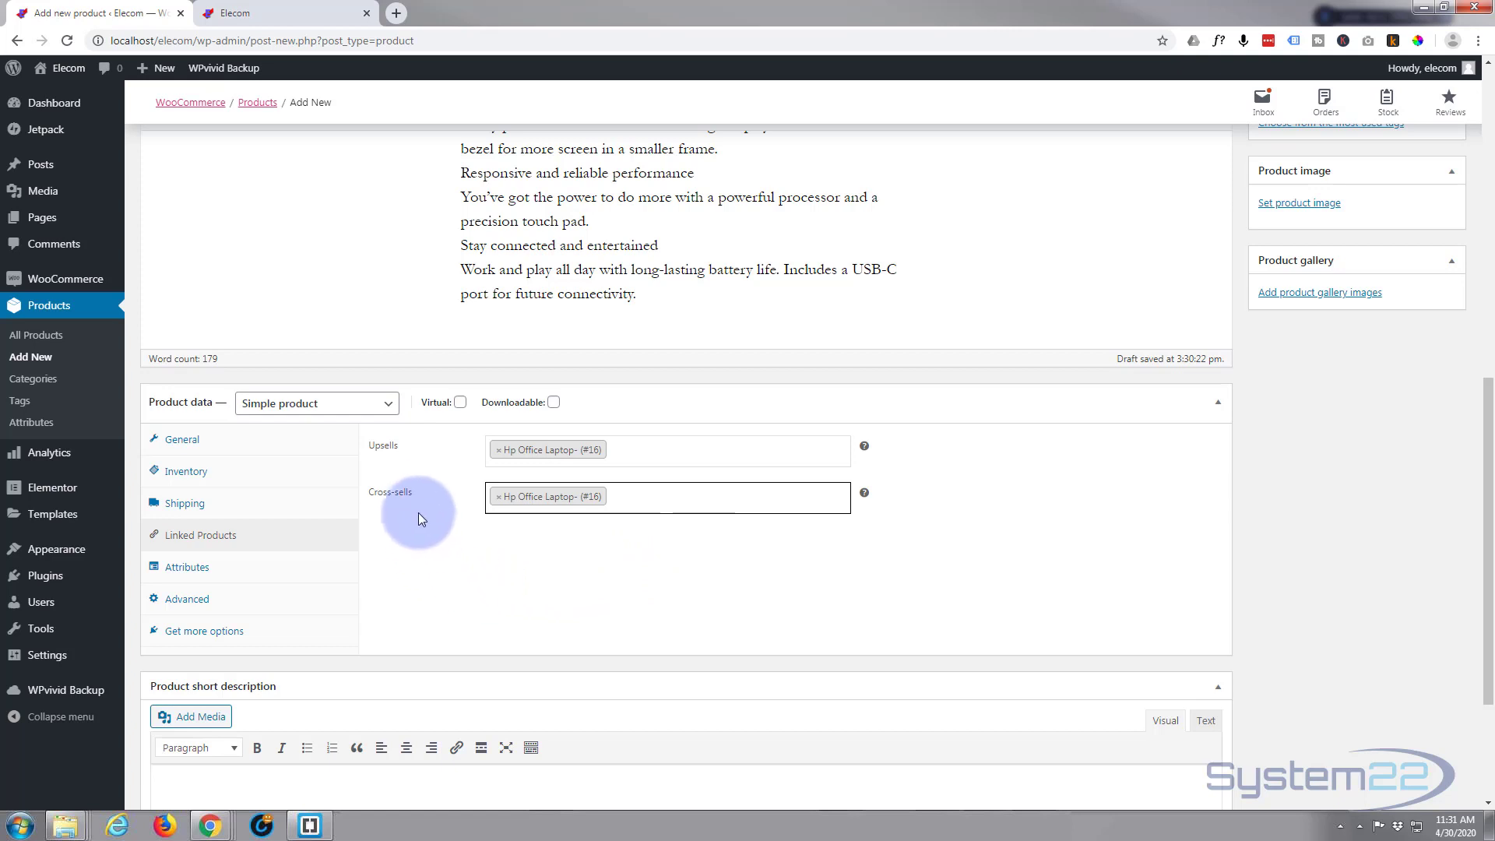
Add a custom product attribute named HDD
scroll(420, 481, "down", 1)
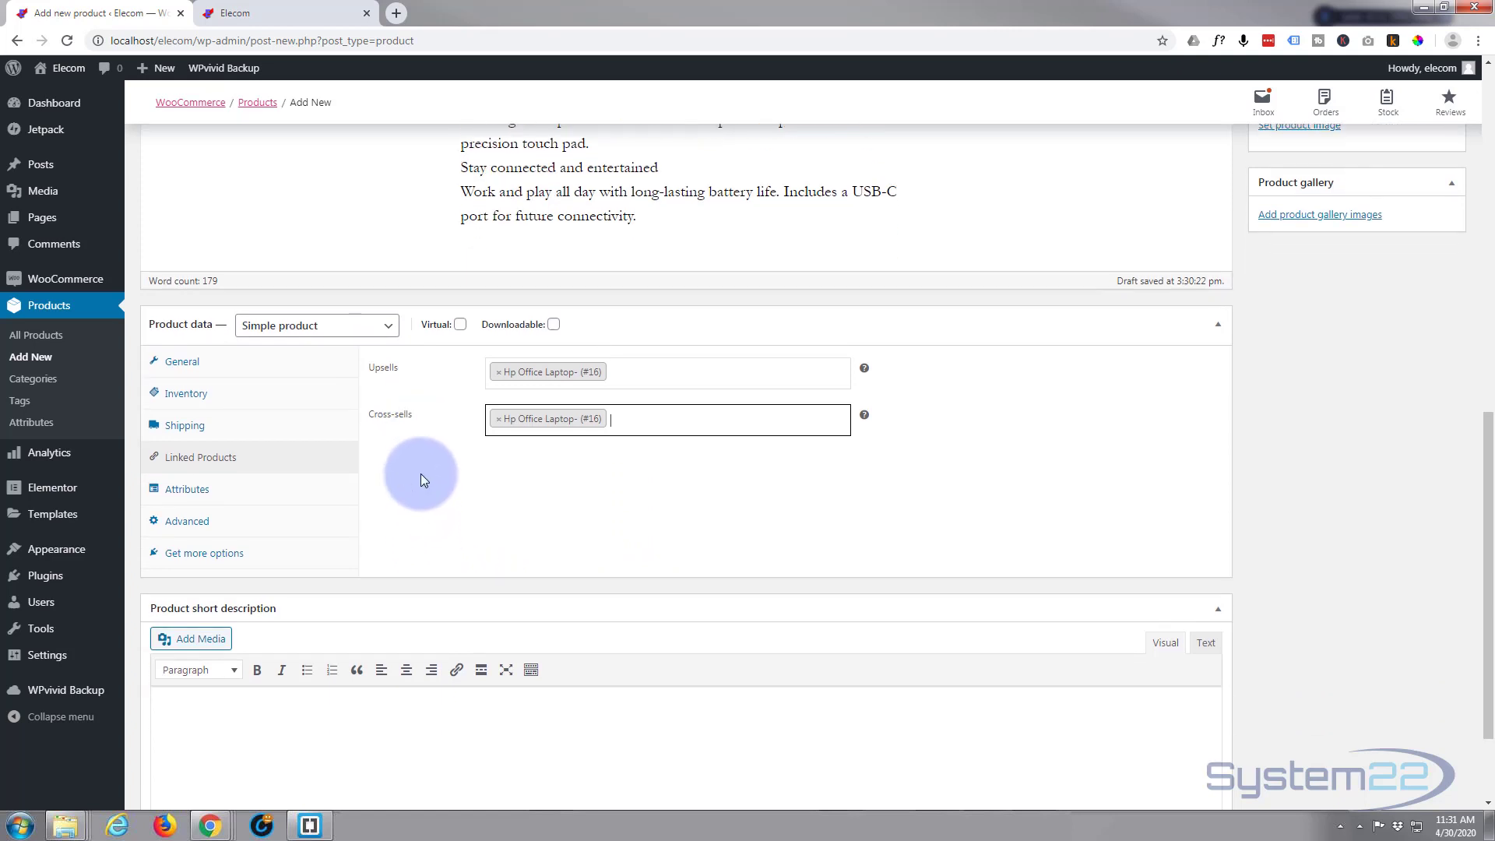
scroll(421, 476, "down", 1)
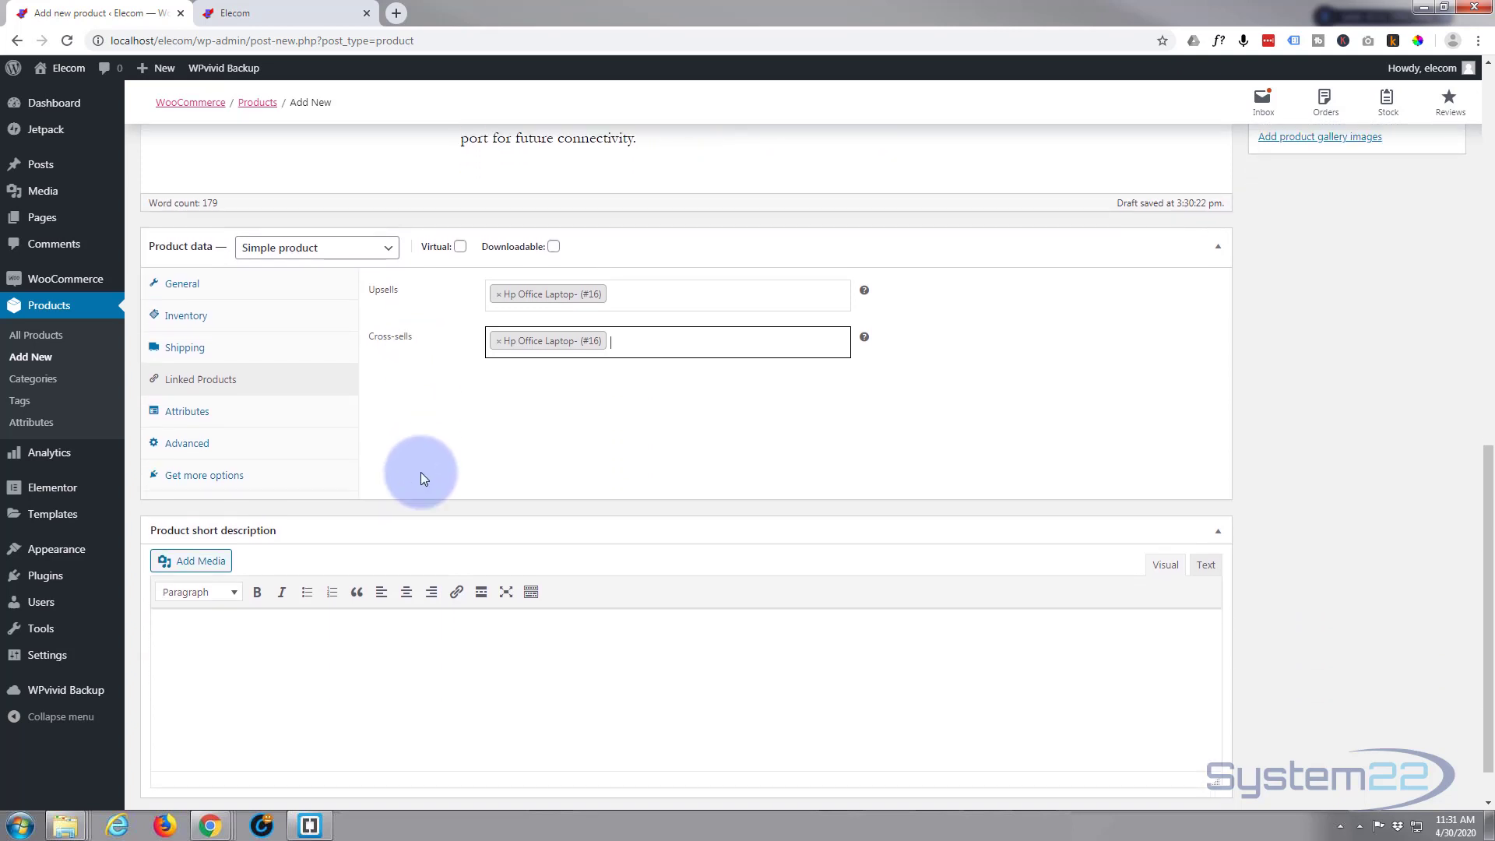
left_click(181, 413)
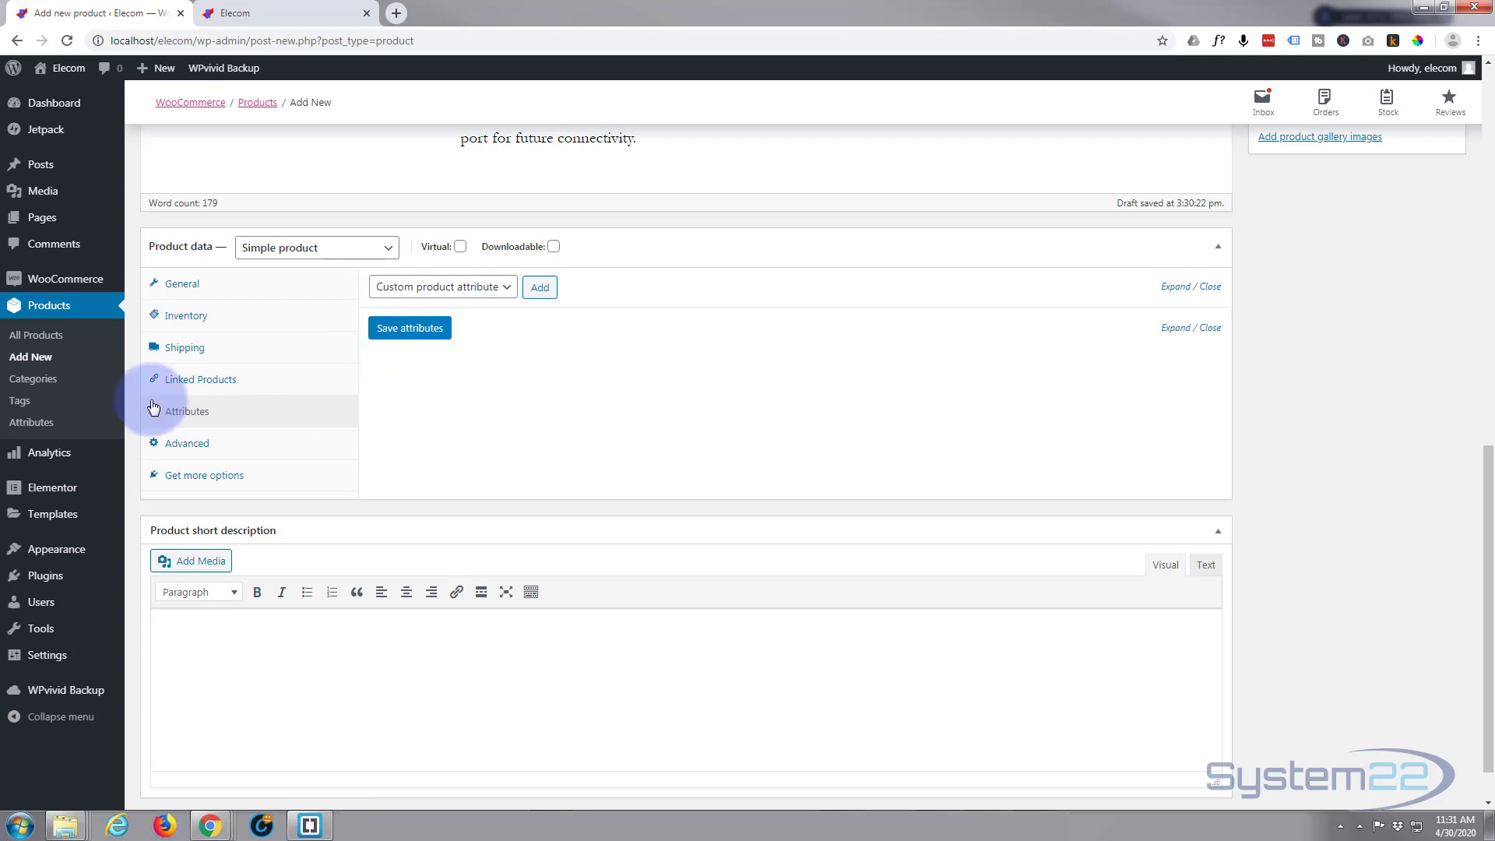
left_click(540, 294)
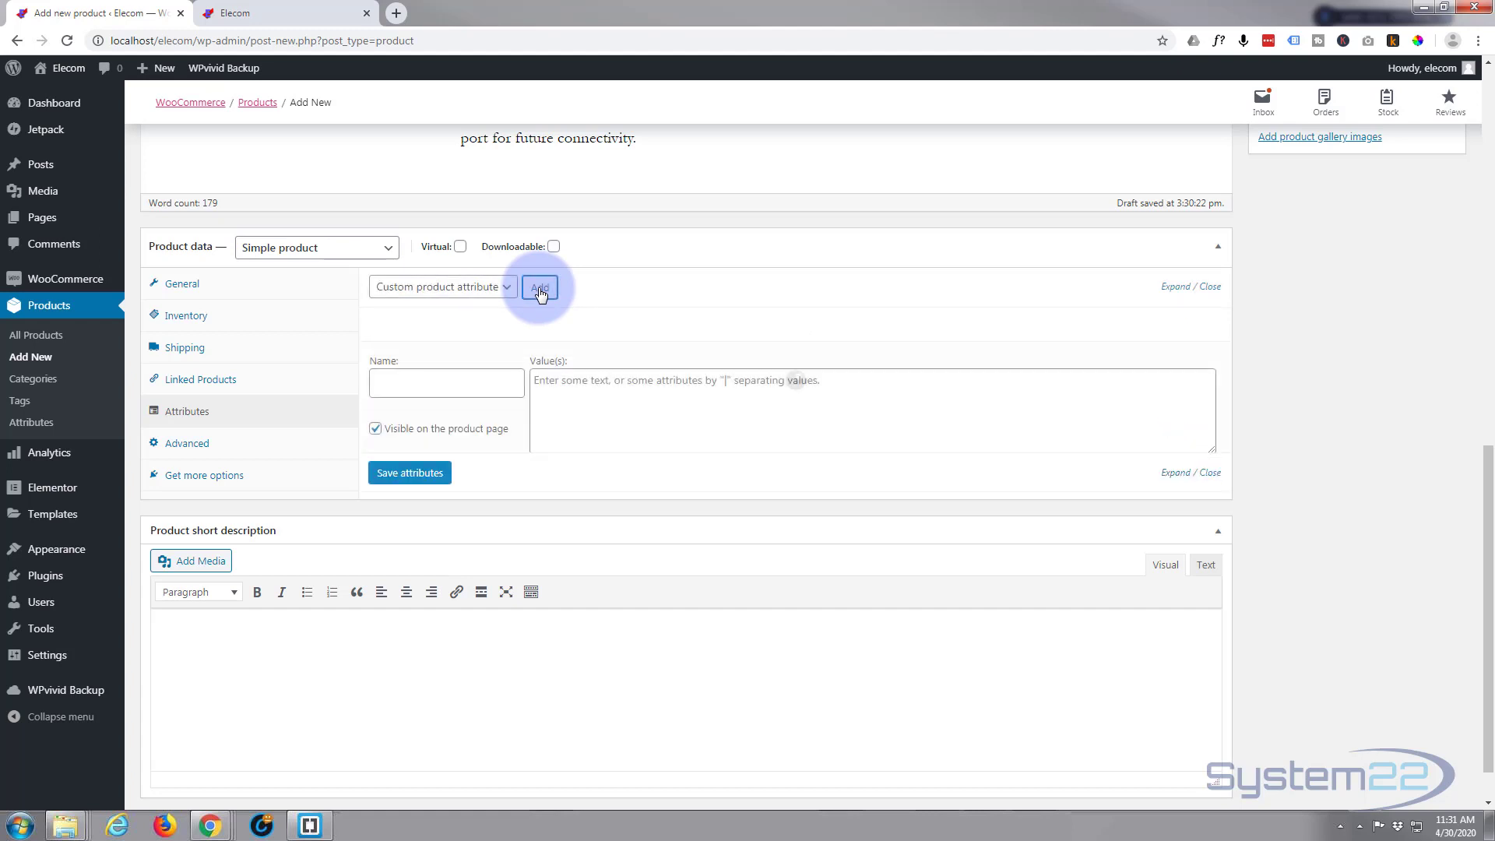
left_click(417, 377)
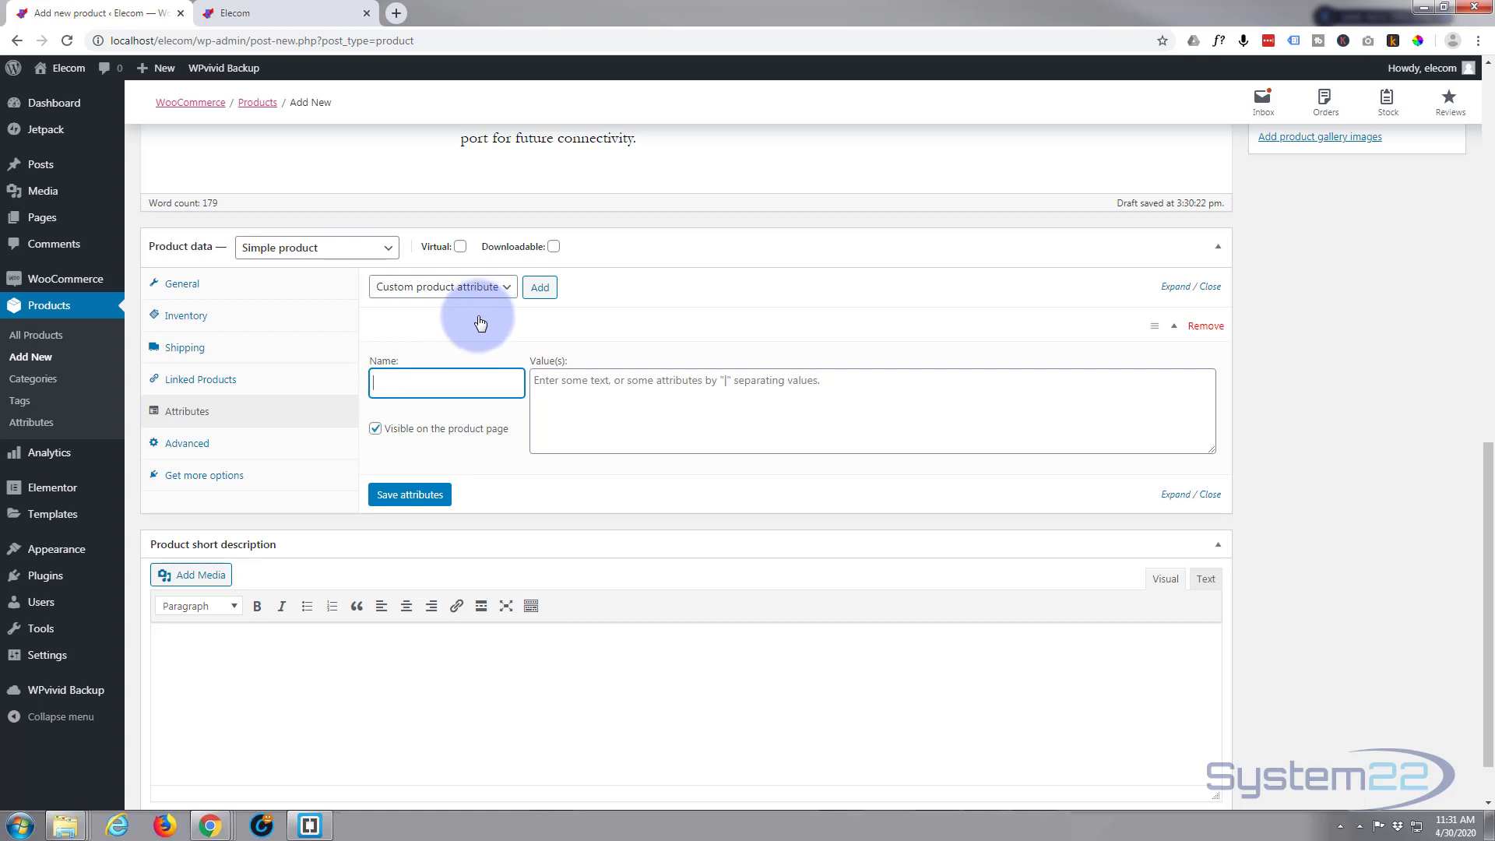
type("HDD")
Enter the HDD attribute values 500GB | 750GB | 1TB
left_click(536, 383)
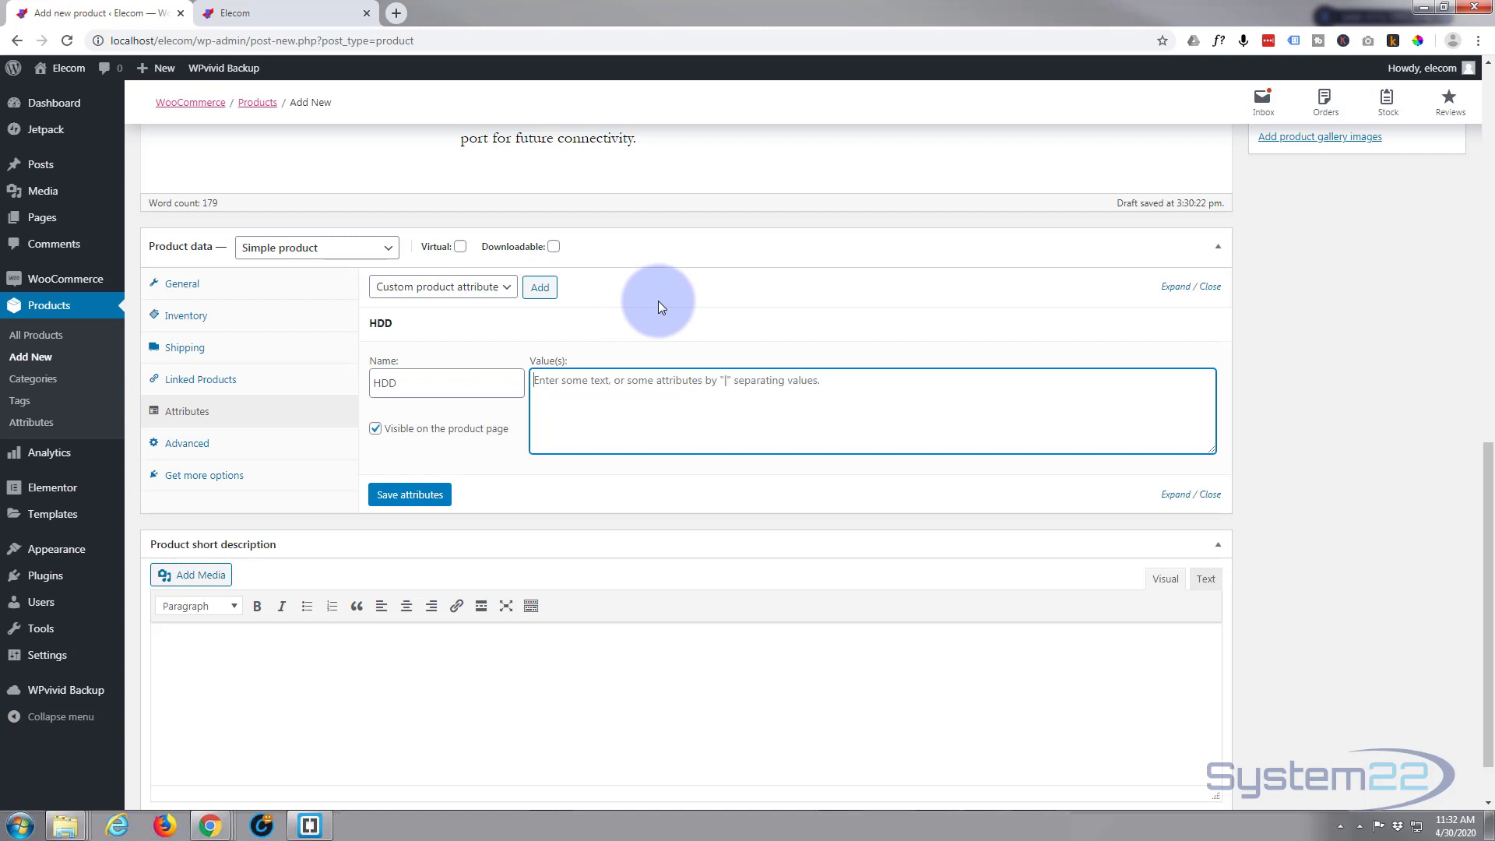
type("500GB |")
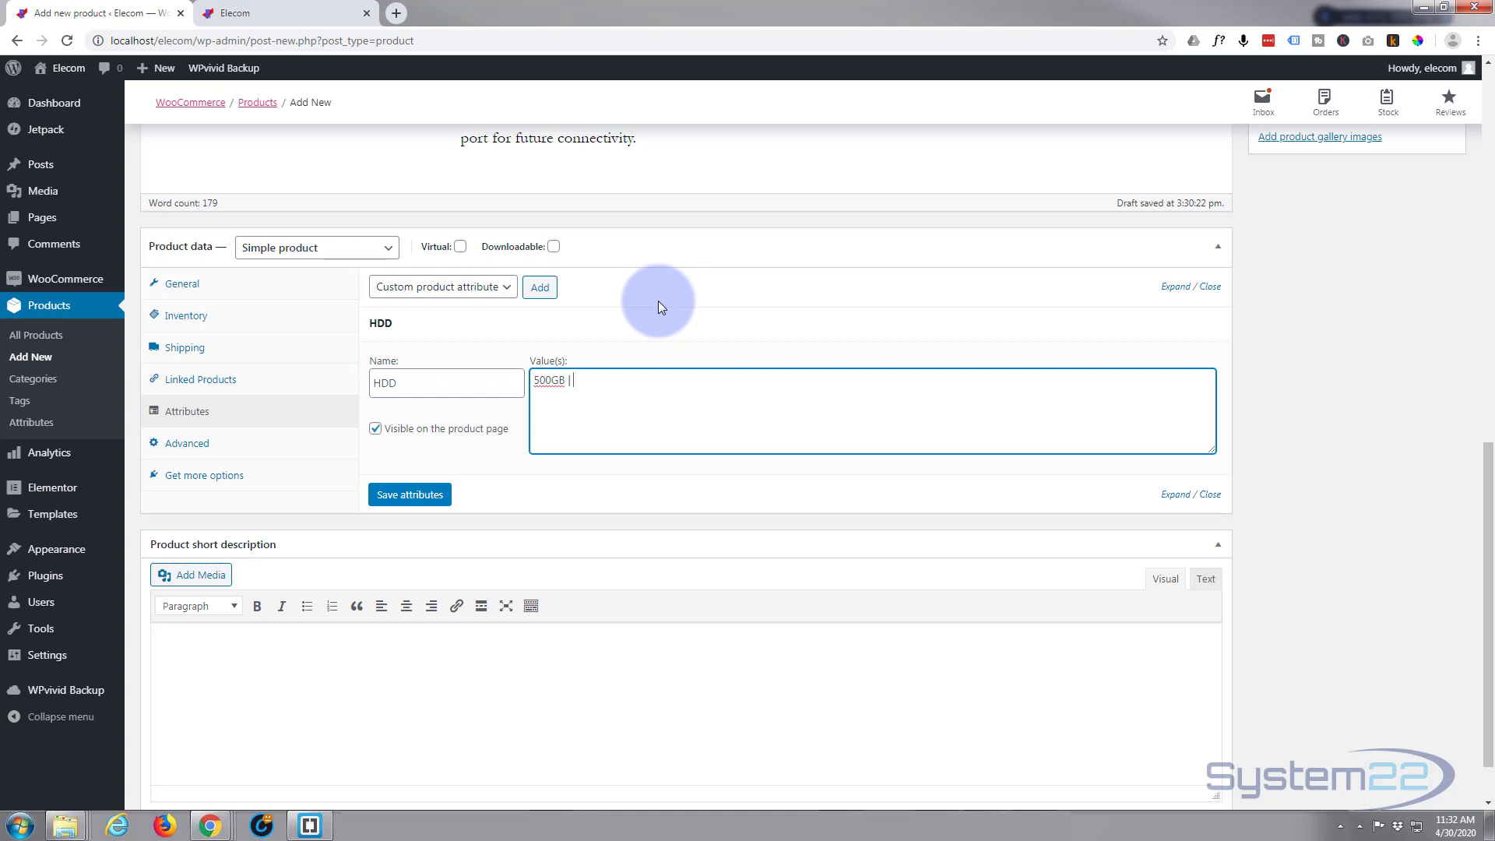
type("750GB | 1TB")
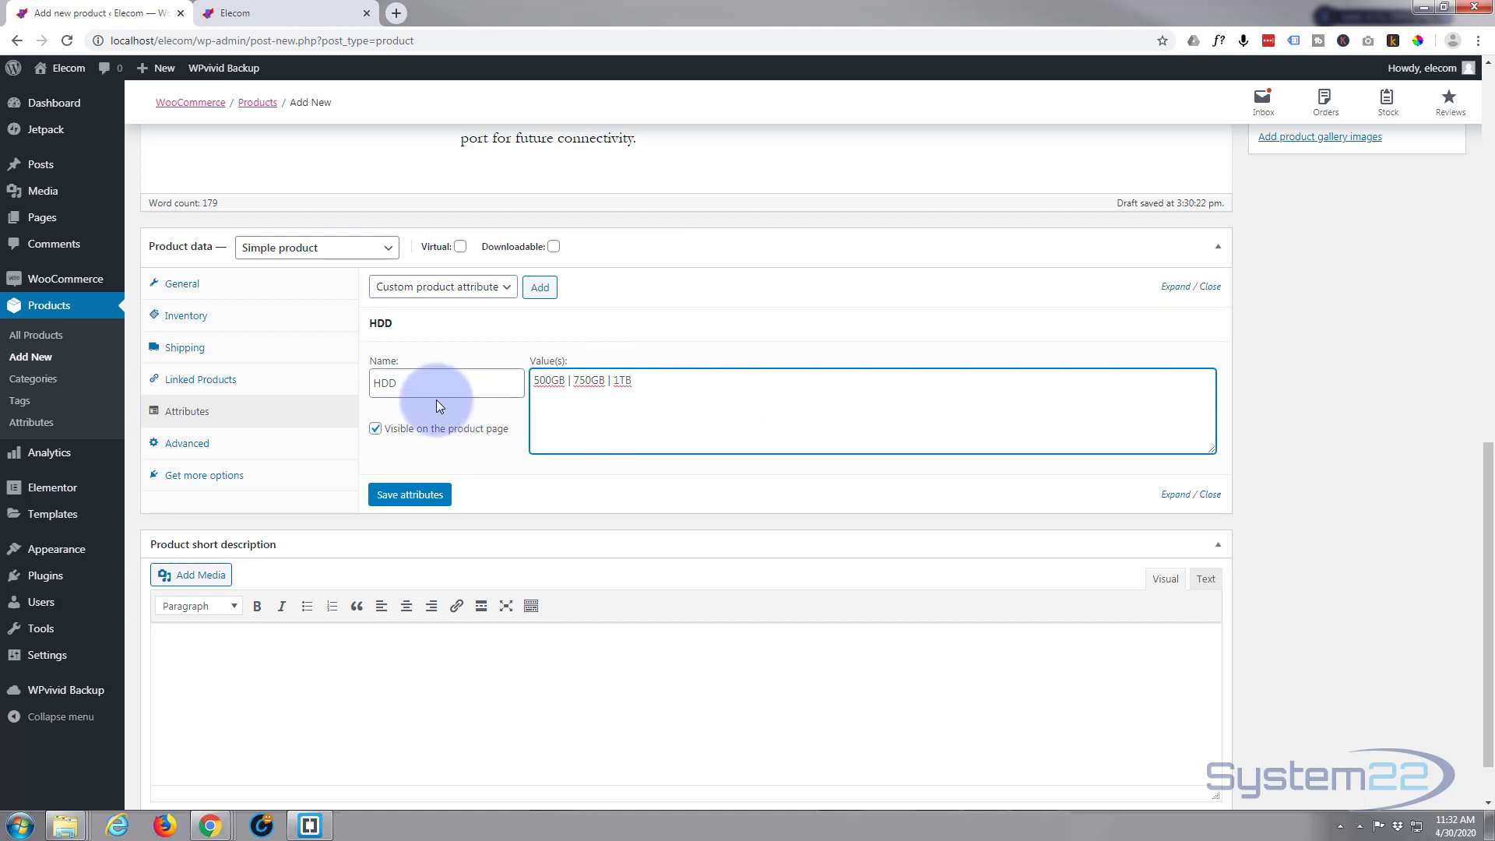
Add a second custom product attribute named RAM
left_click(541, 288)
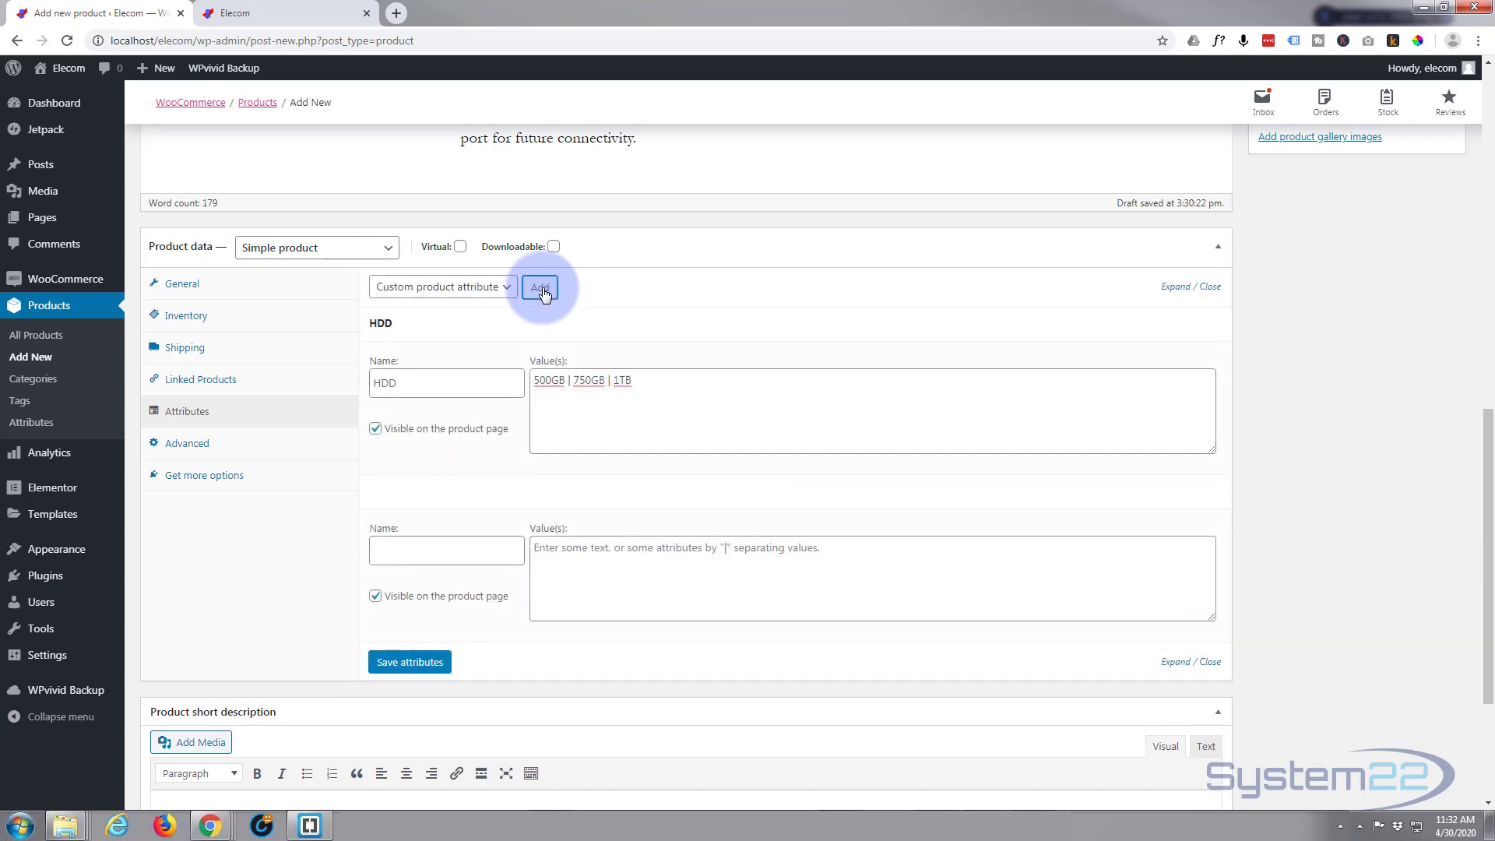
left_click(375, 549)
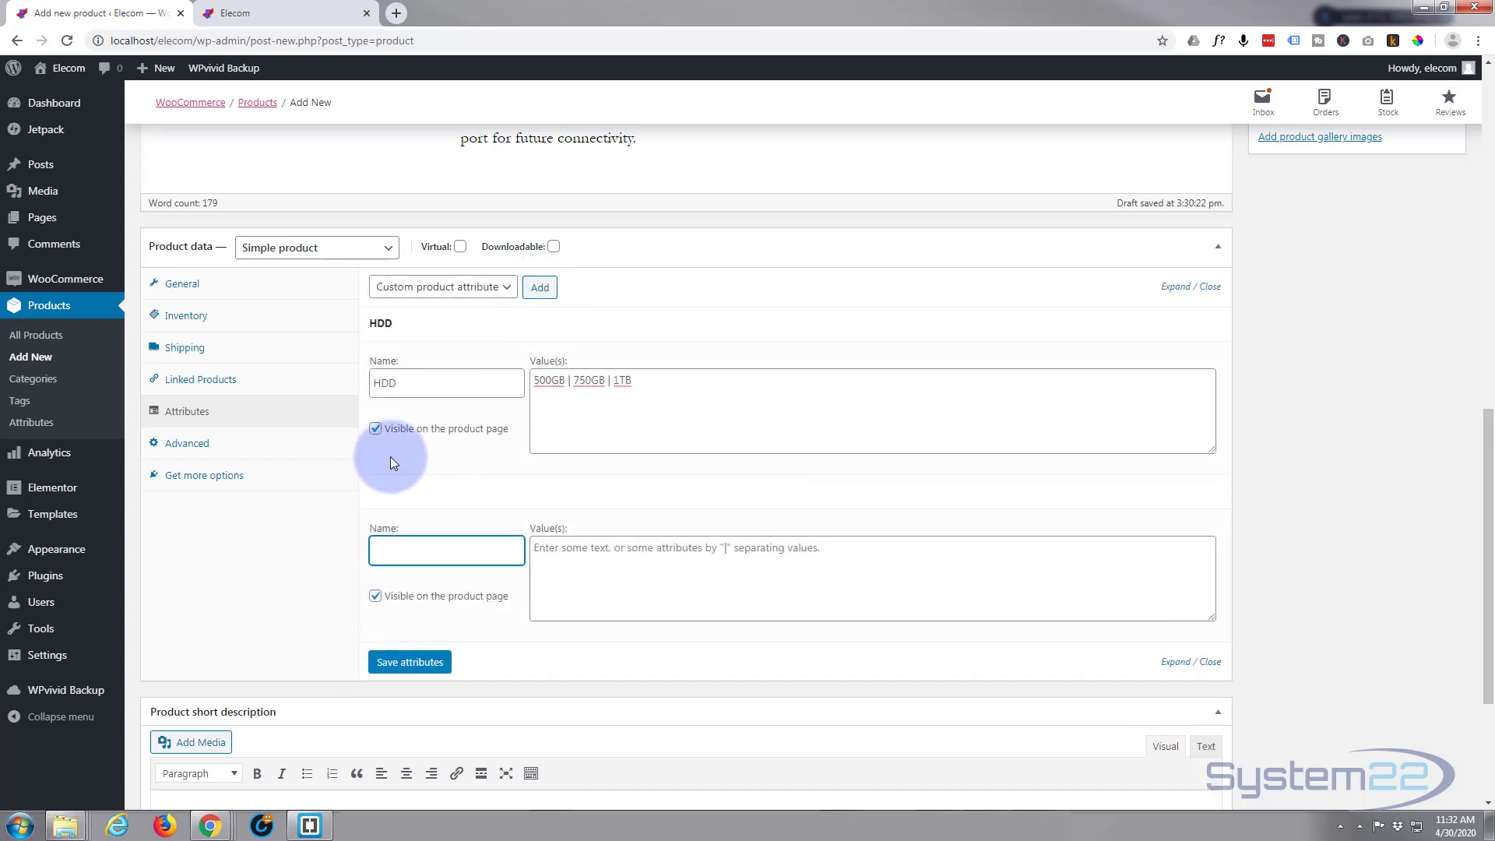
type("RAM")
Enter the RAM values 4gb | 8gb | 16GB and save the attributes
left_click(535, 543)
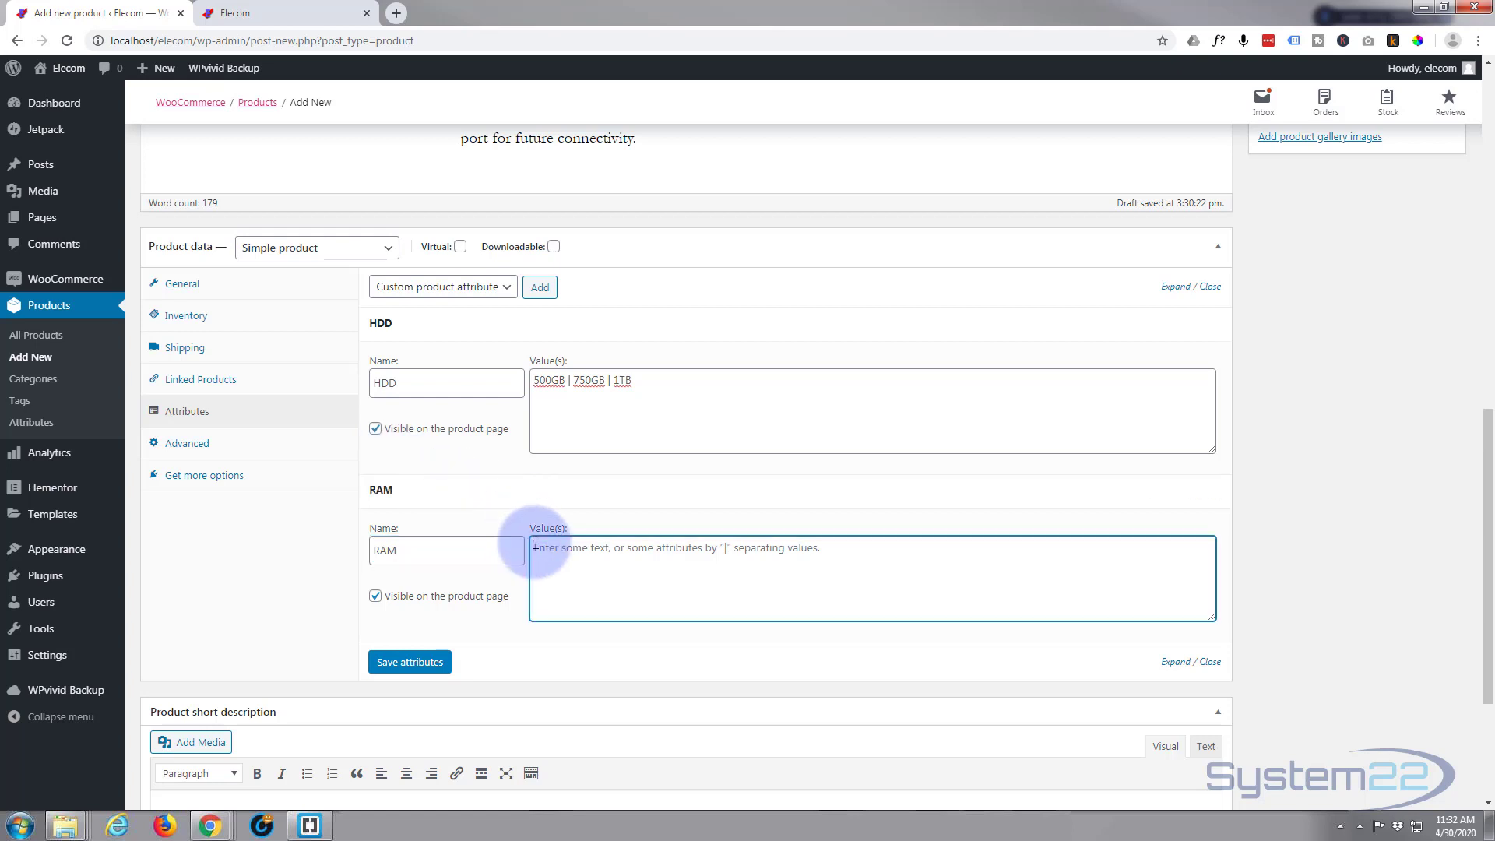
type("4gb")
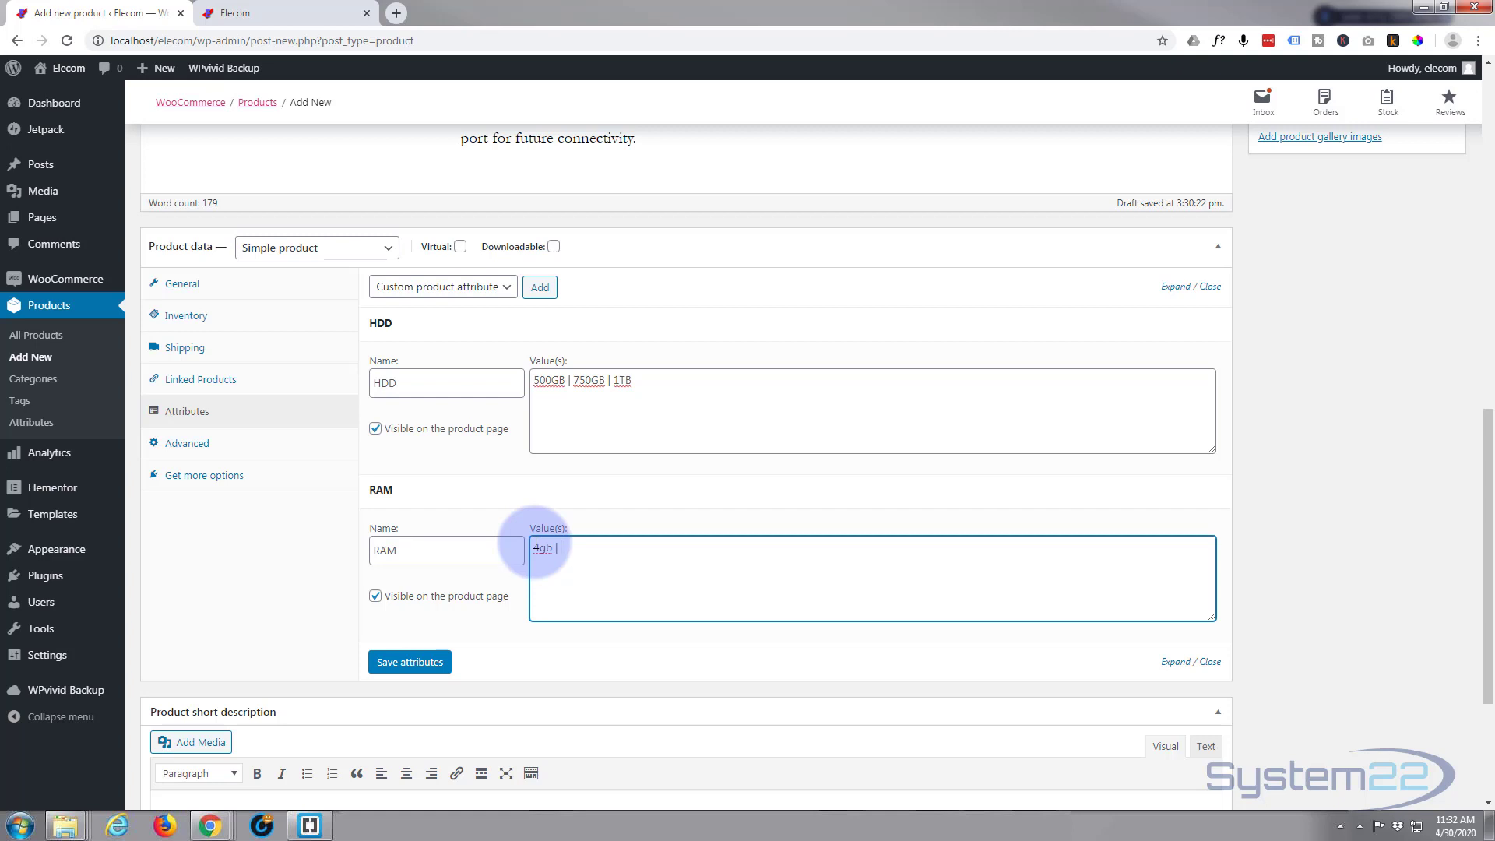
type("| 8gb | 16GB")
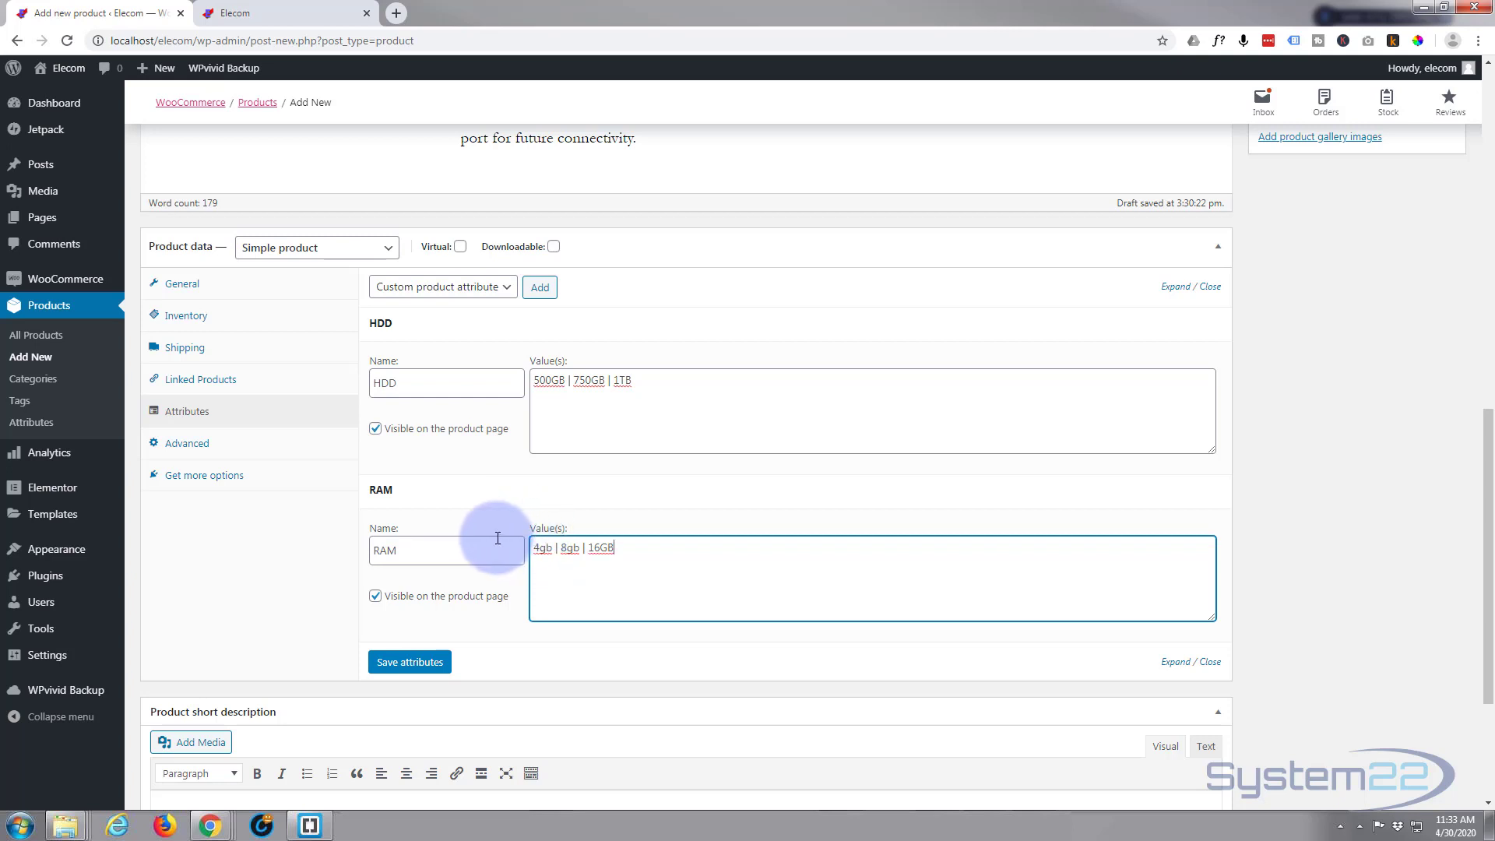
left_click(411, 663)
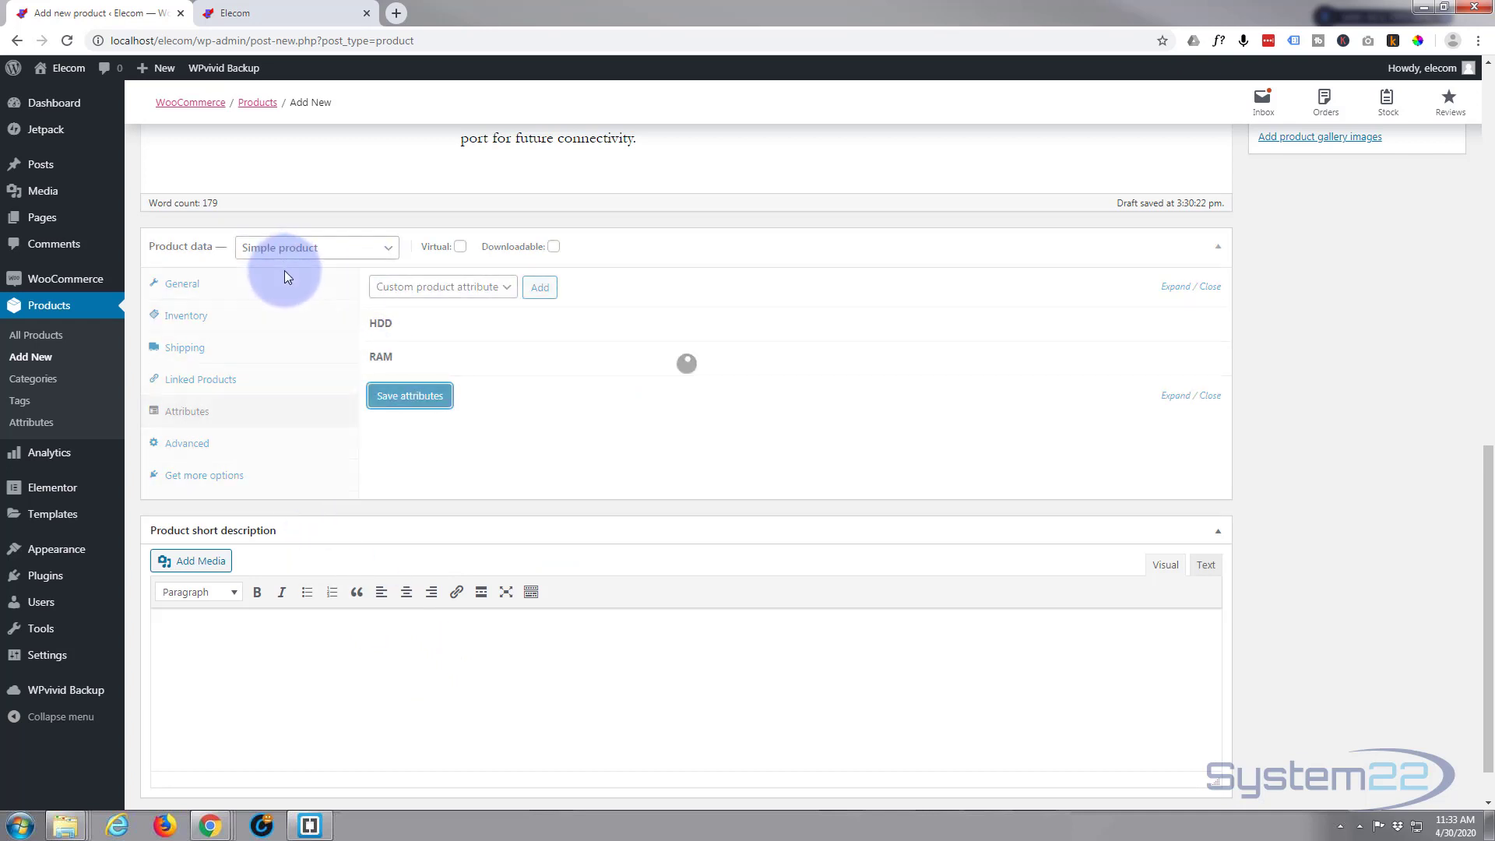
Change the product type to Variable product and enable Used for variations on both HDD and RAM, then save attributes
left_click(386, 249)
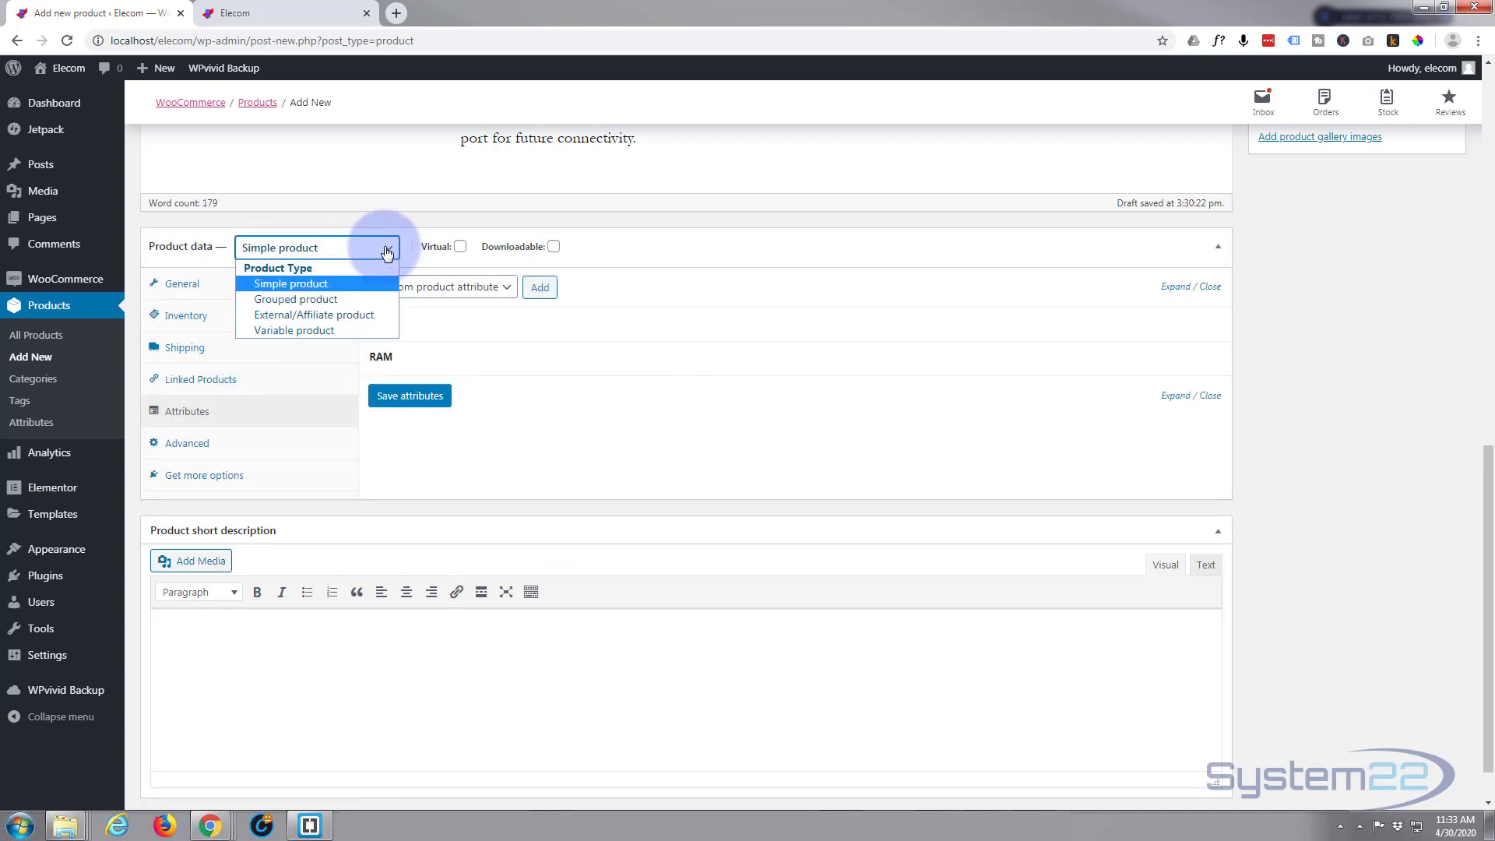
left_click(331, 331)
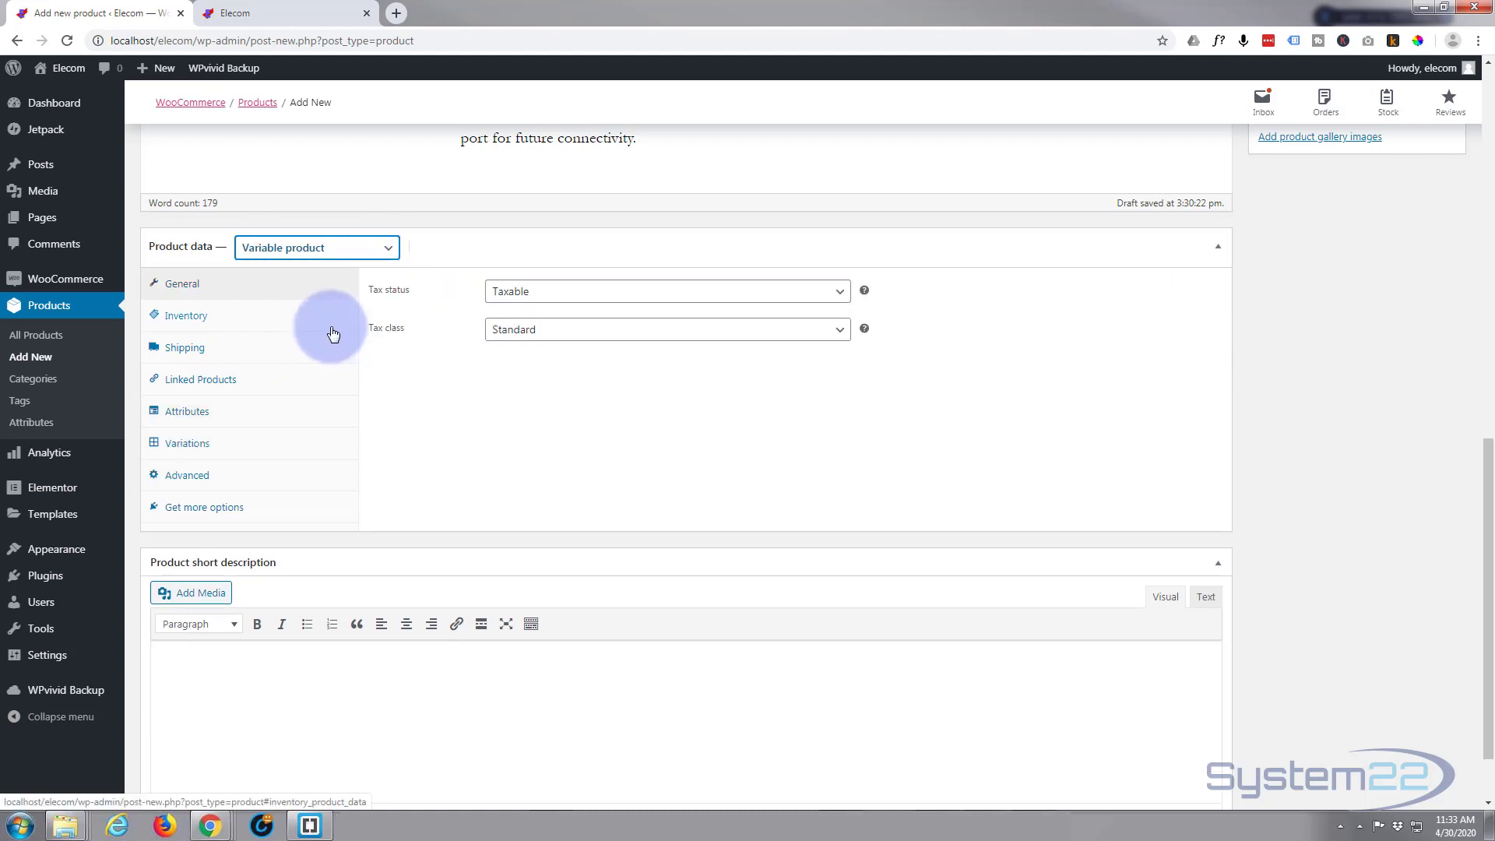
left_click(195, 441)
left_click(211, 421)
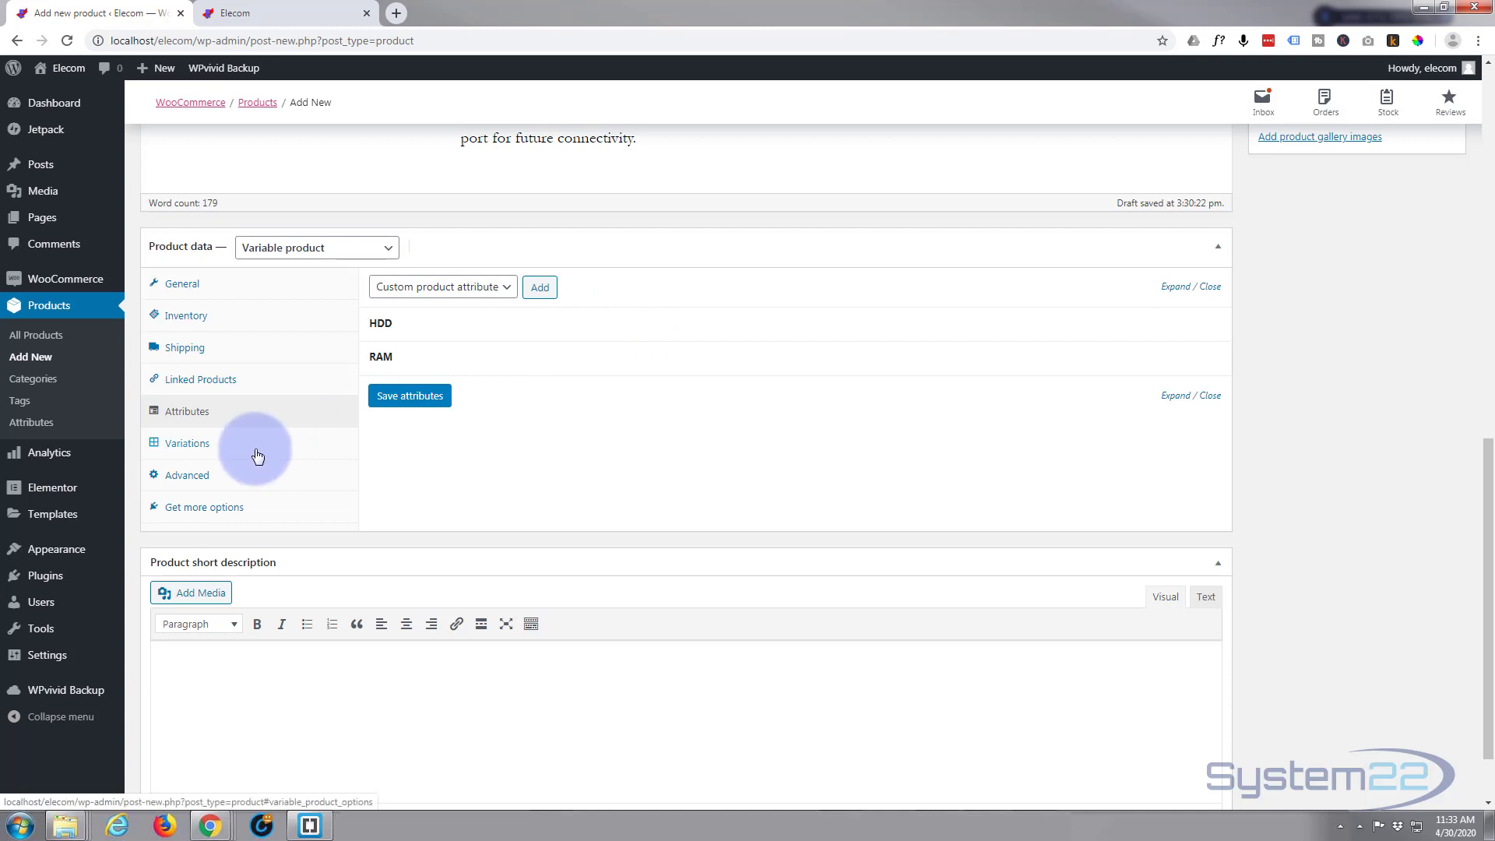
left_click(396, 332)
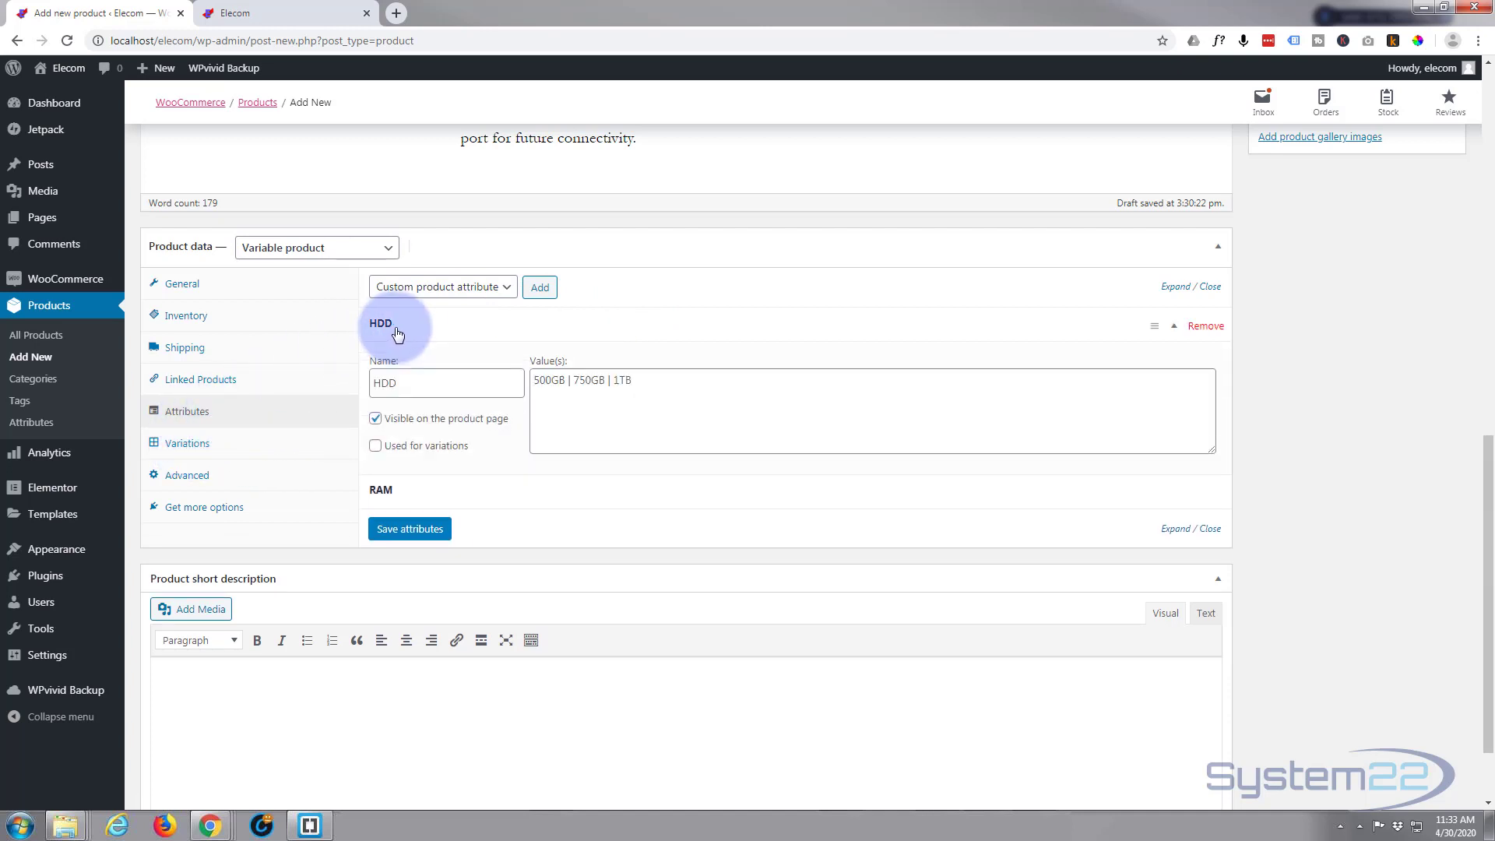
left_click(376, 447)
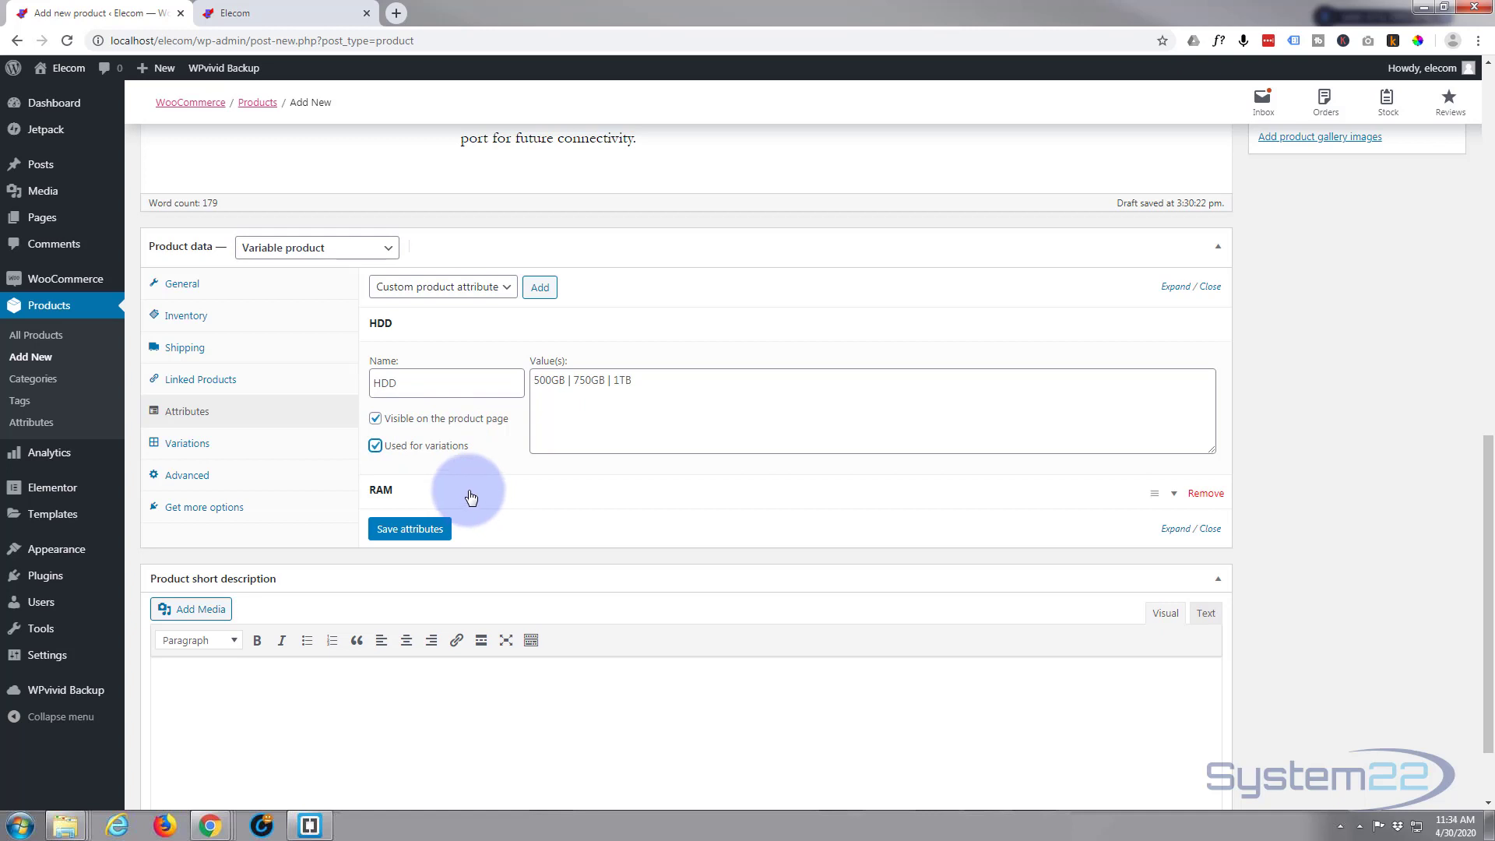
left_click(471, 499)
left_click(375, 613)
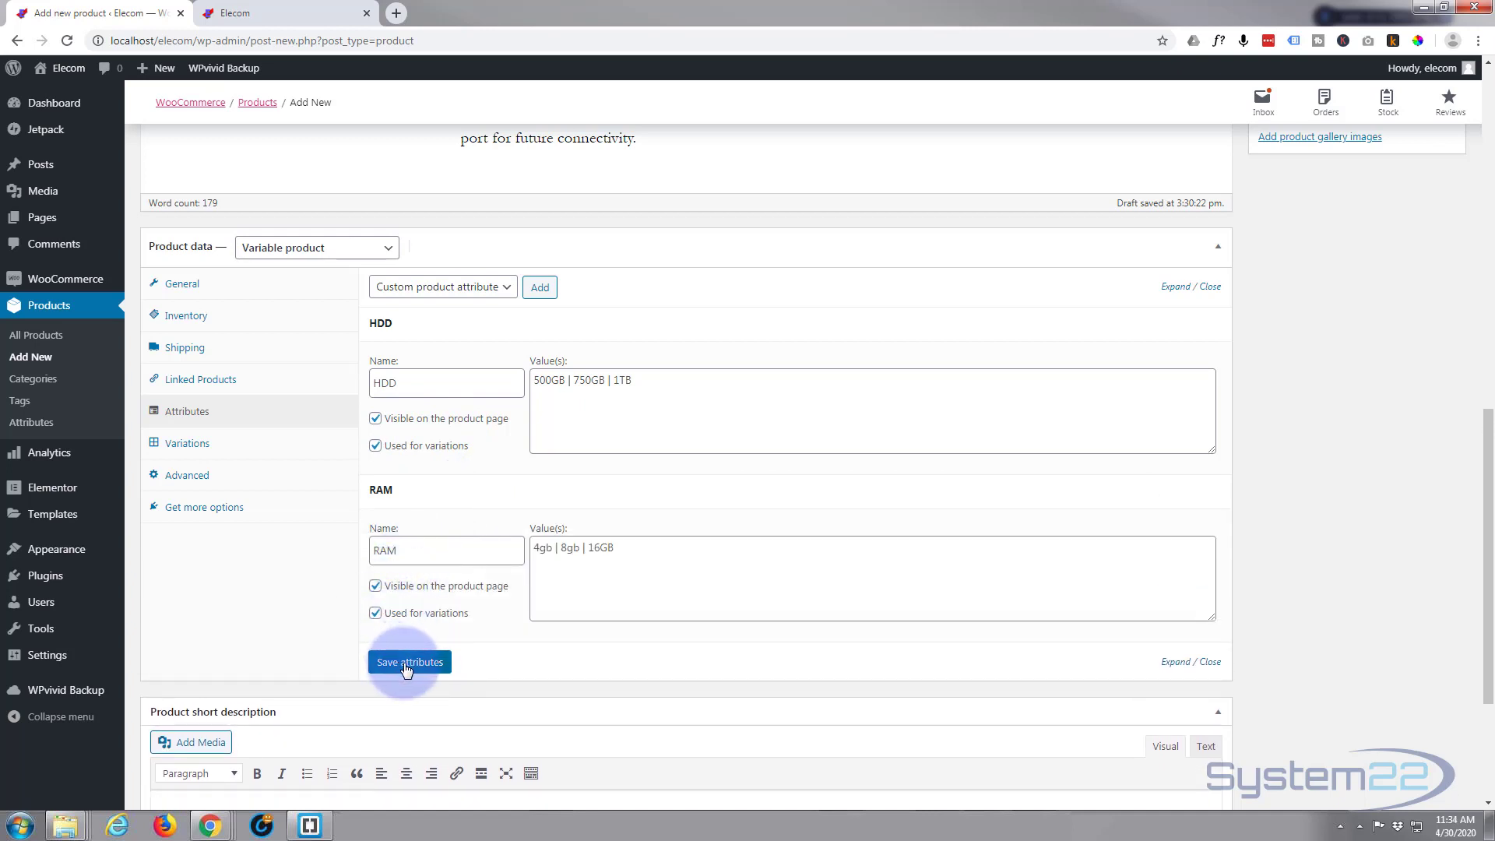
left_click(406, 662)
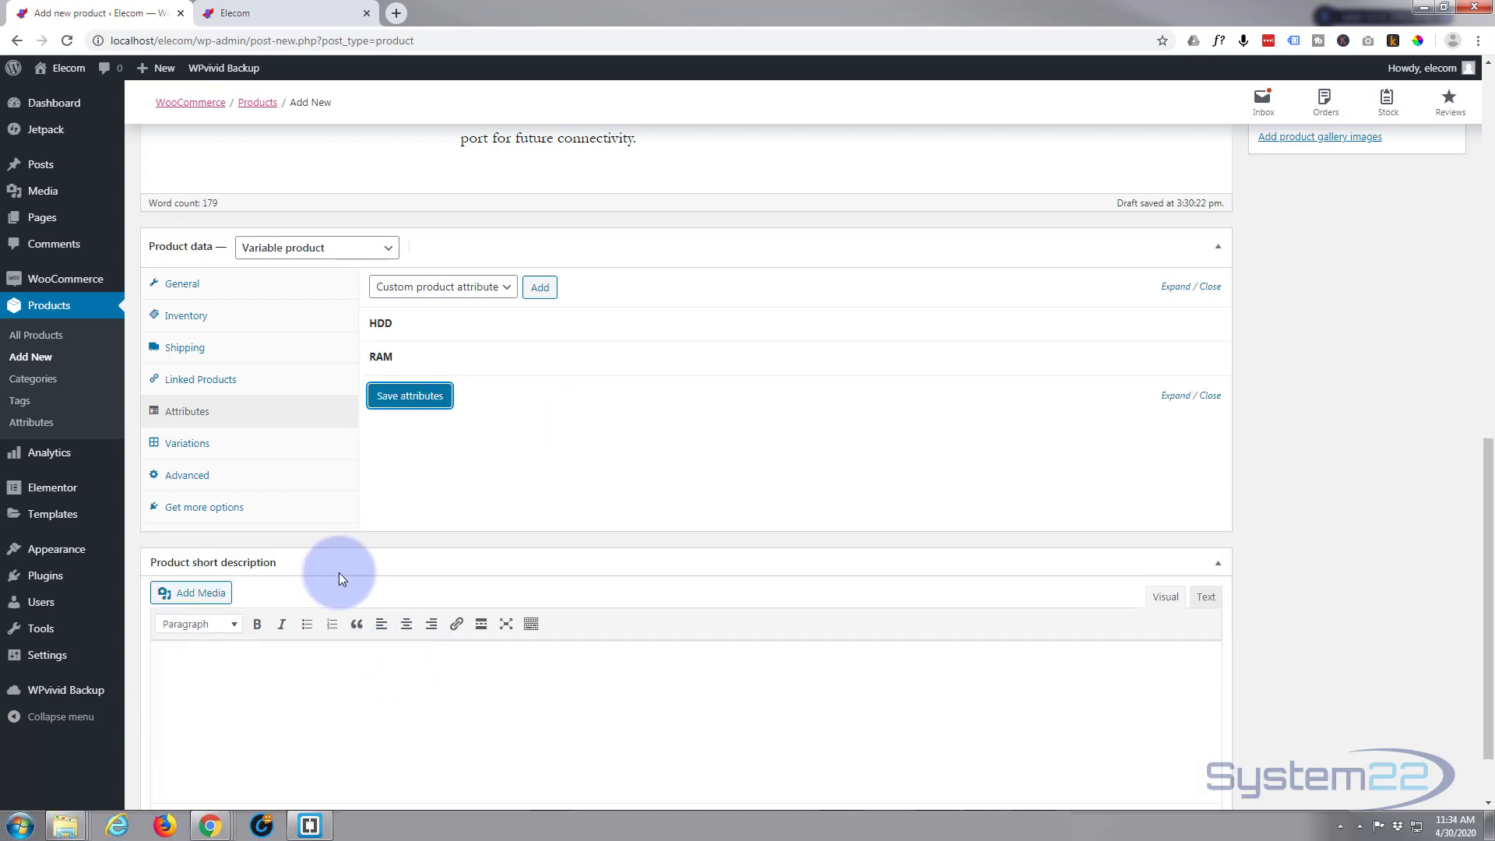
Create variations from all attributes in the Variations section and confirm
left_click(197, 441)
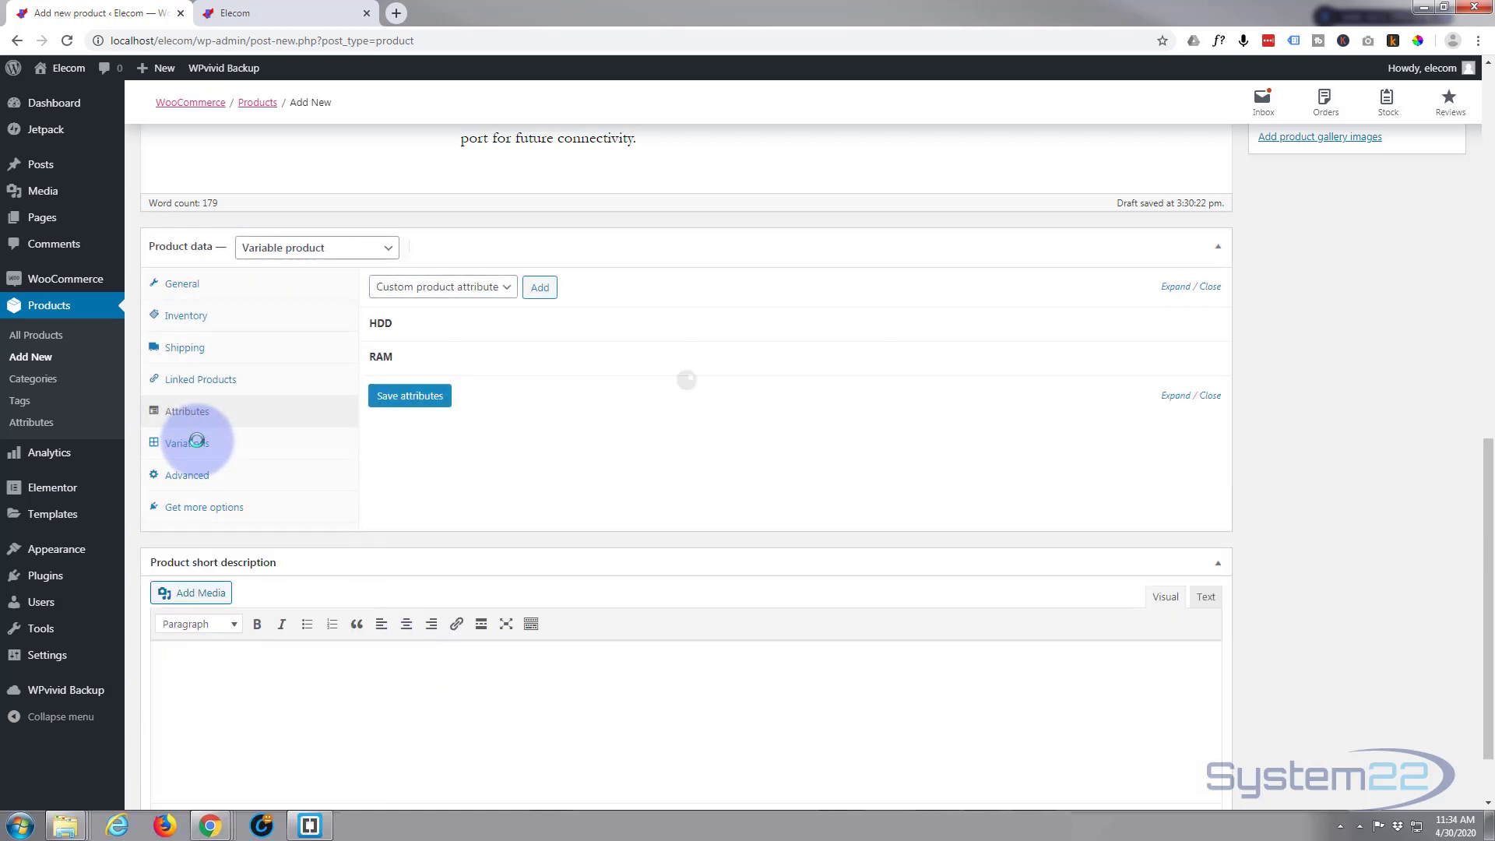
left_click(196, 445)
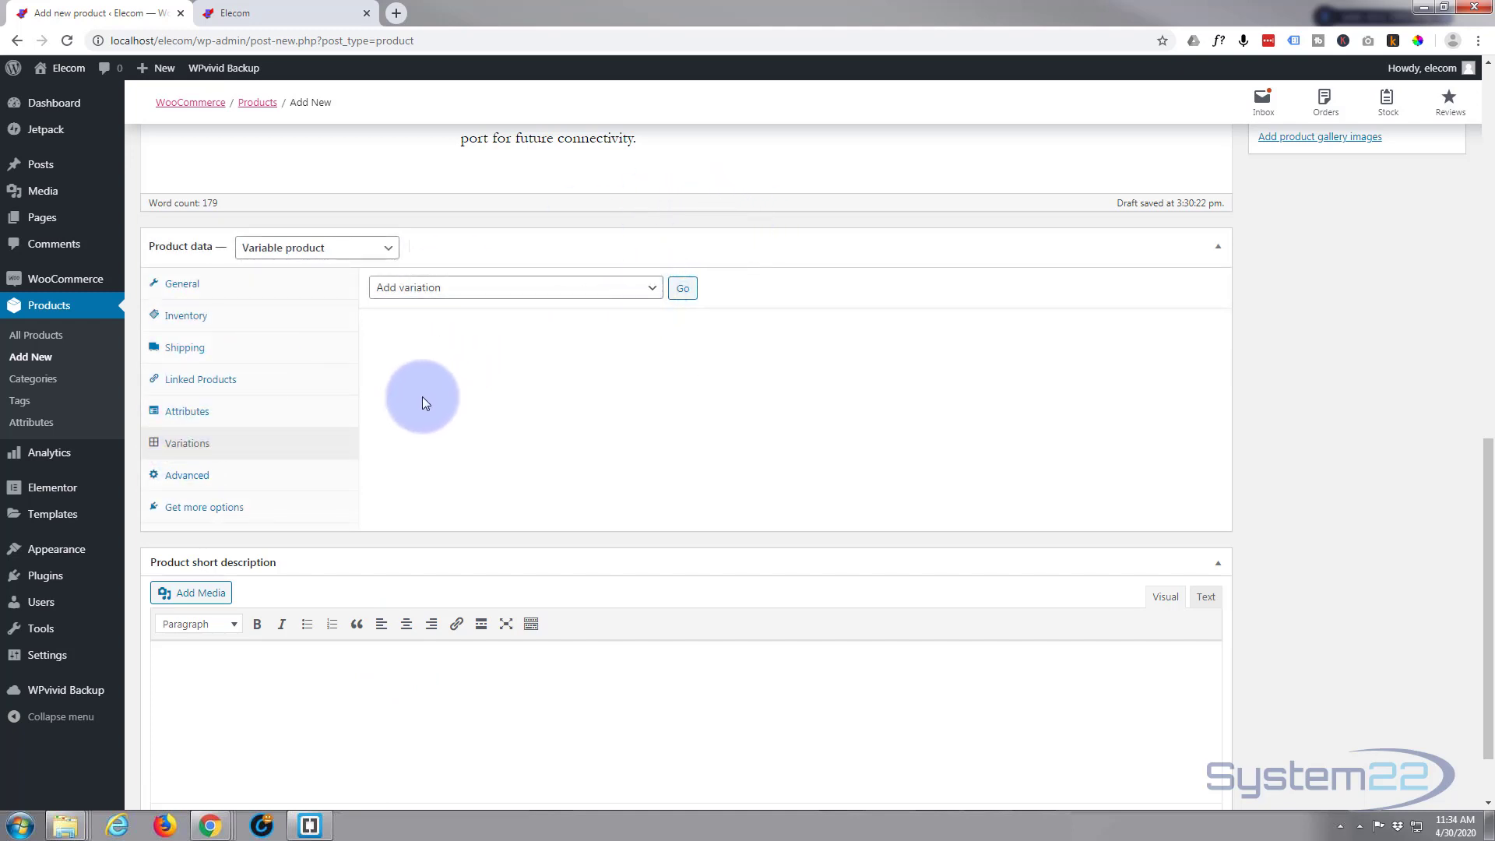
left_click(652, 288)
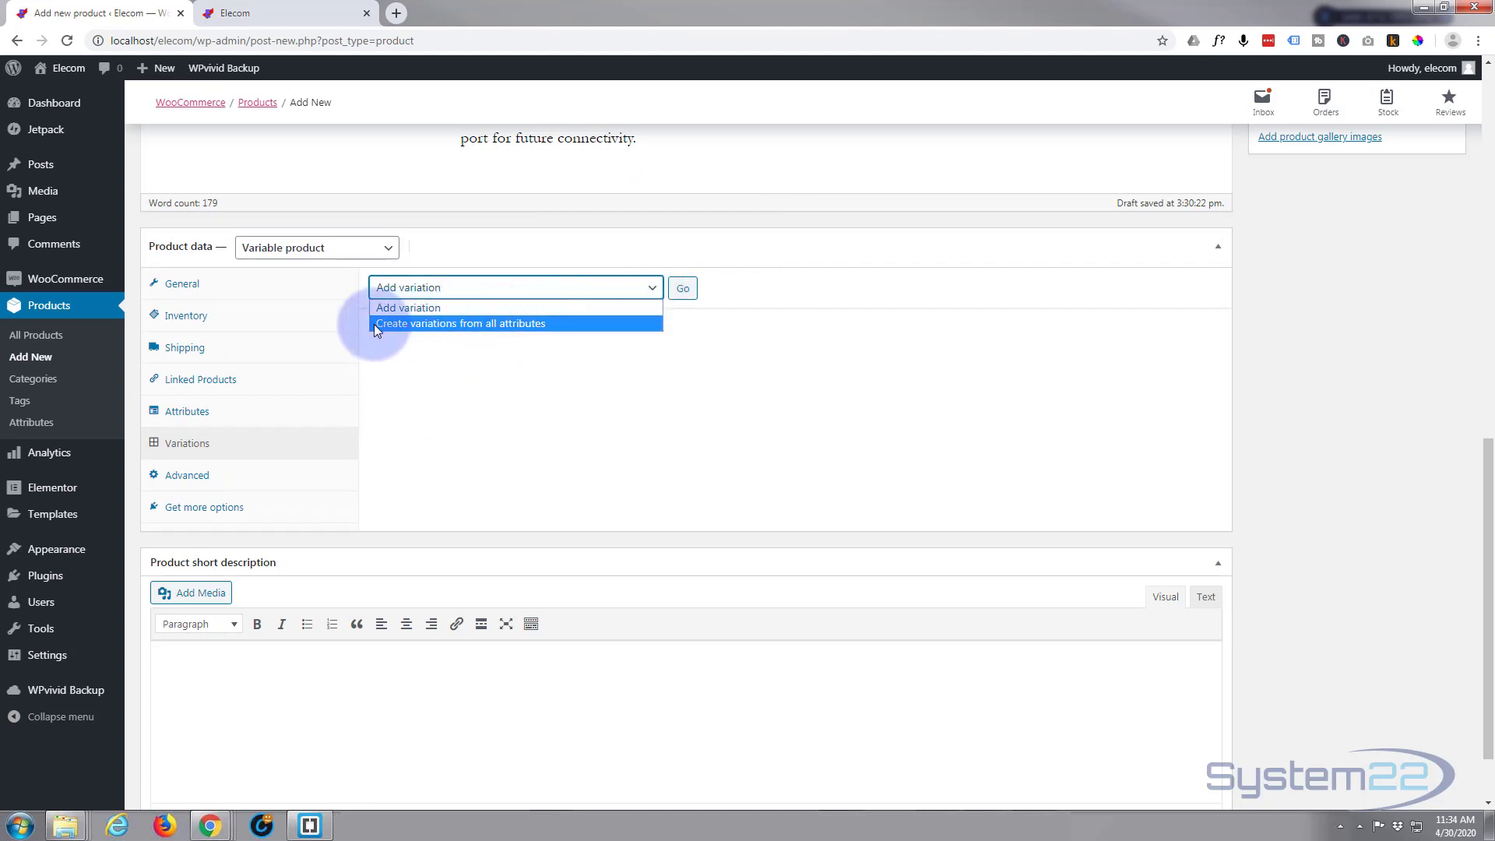
left_click(486, 324)
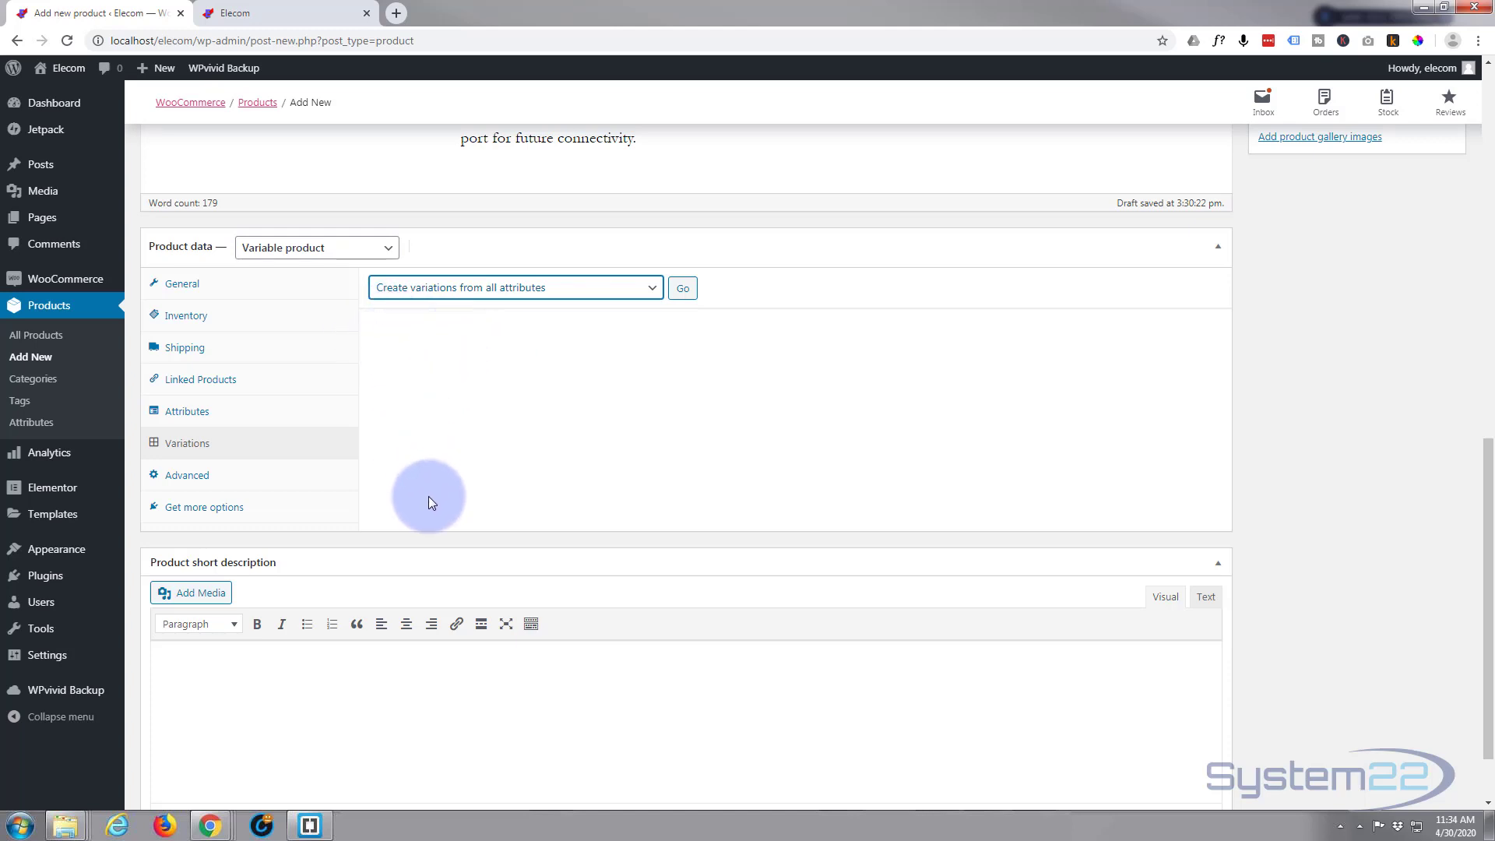
left_click(684, 290)
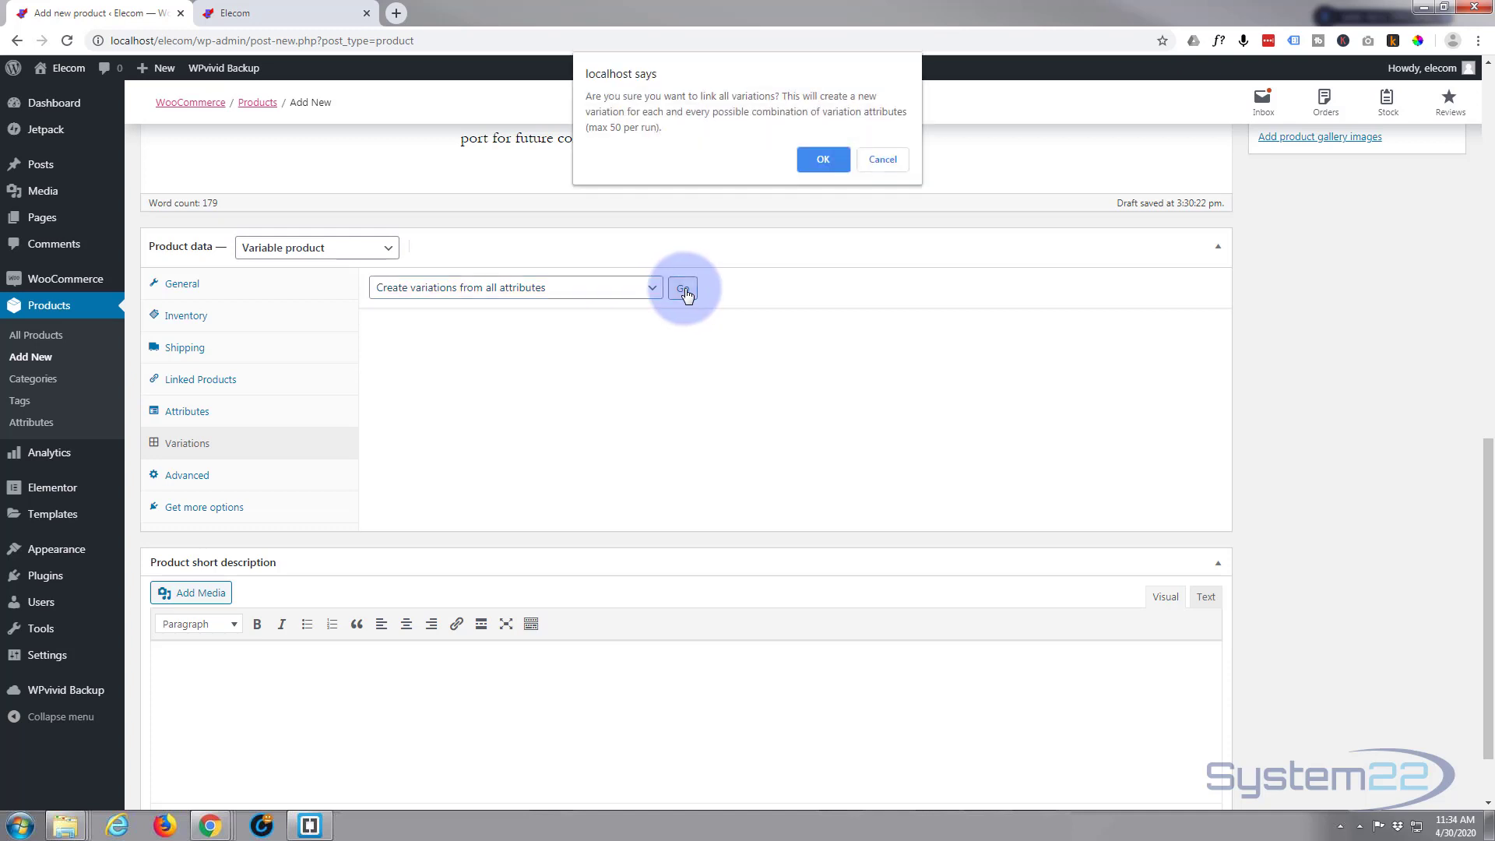
left_click(814, 160)
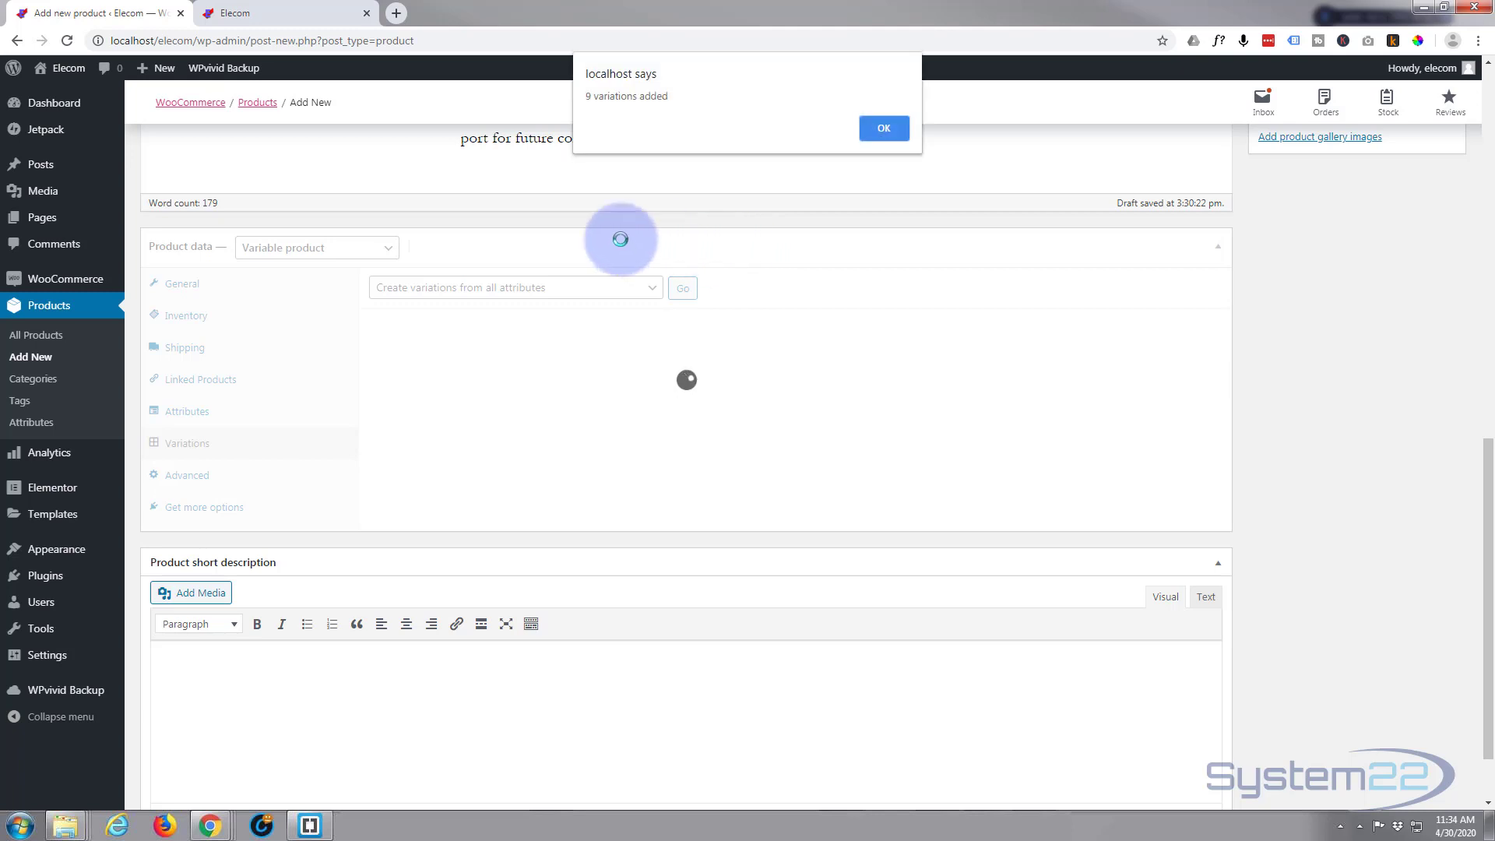
left_click(886, 128)
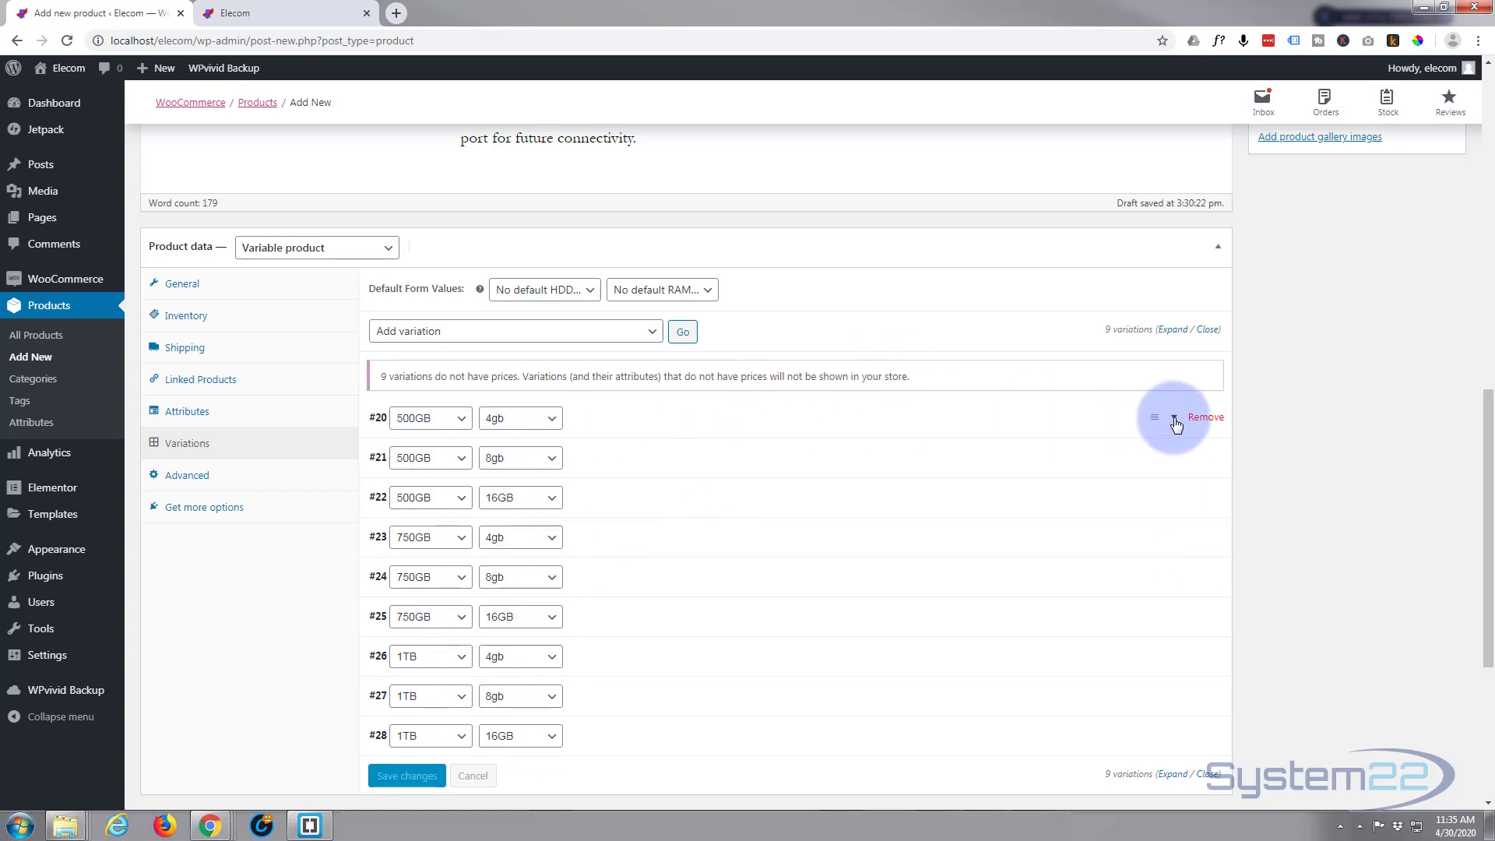
Set the regular price of the 500GB / 4gb variation to 699
left_click(1175, 421)
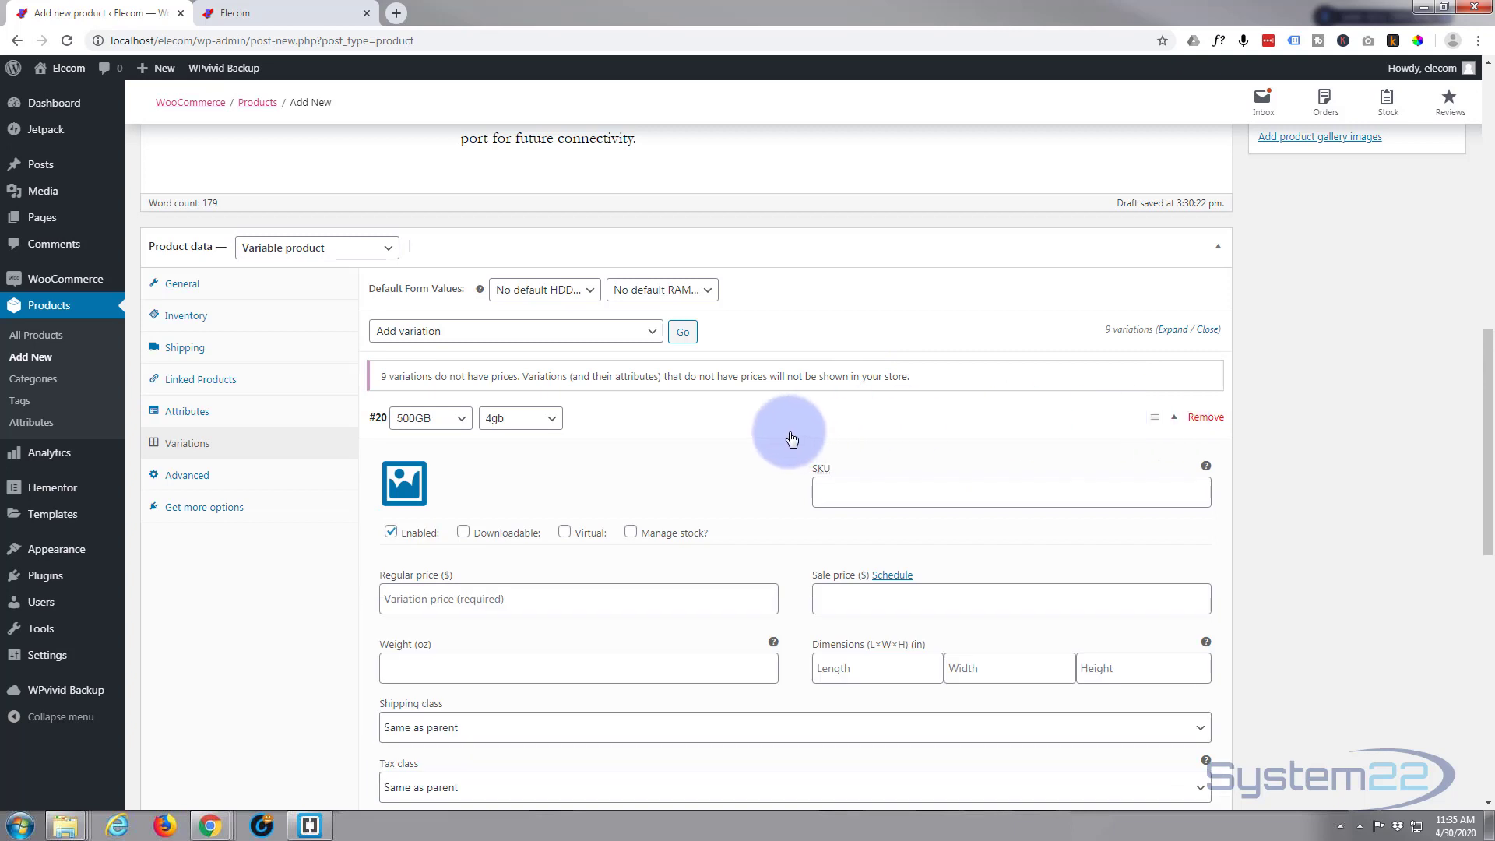
scroll(791, 434, "down", 2)
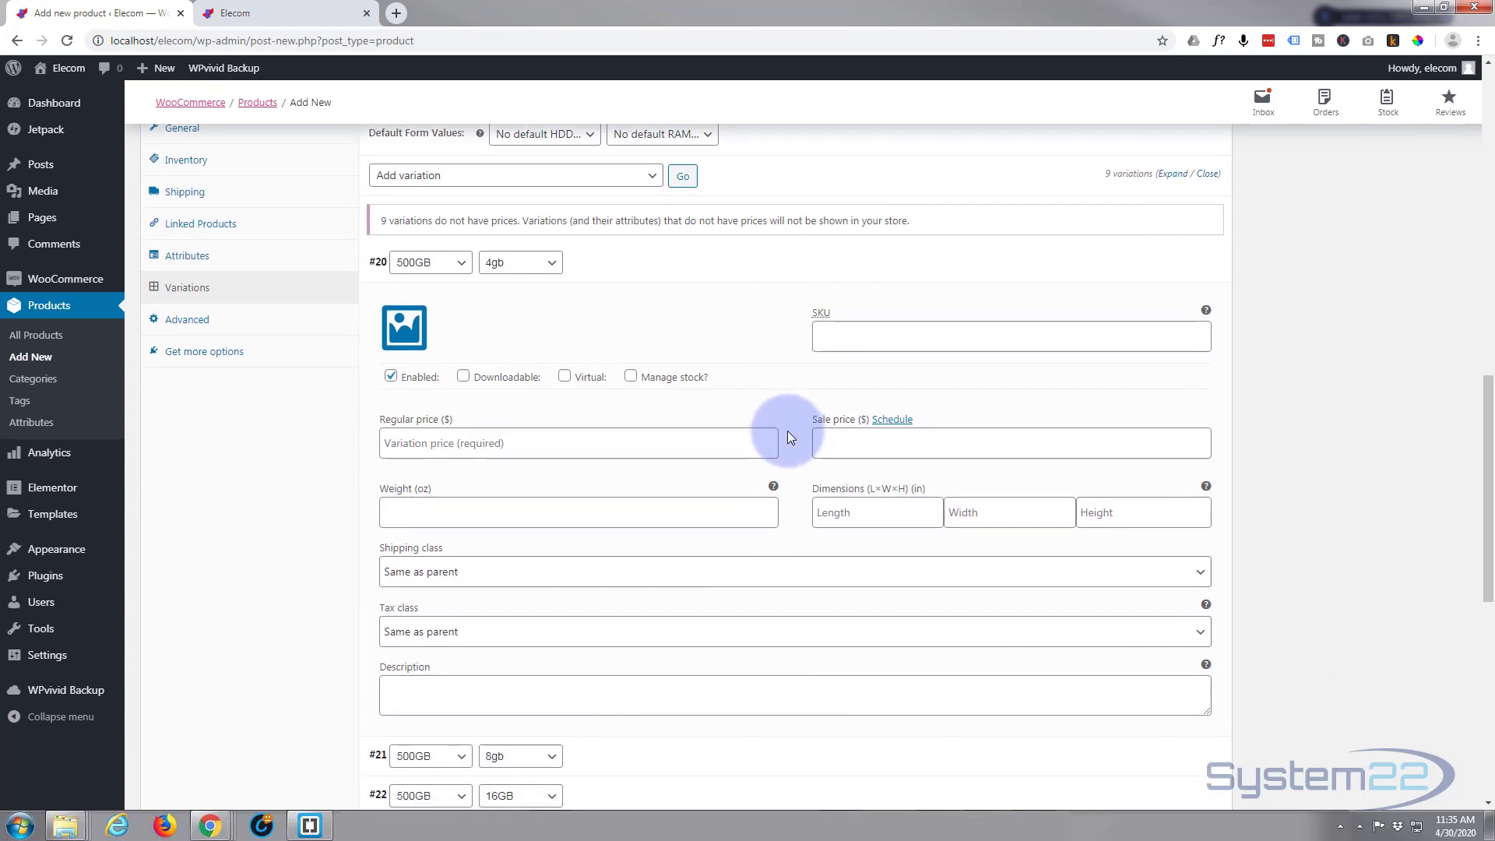
scroll(787, 436, "down", 1)
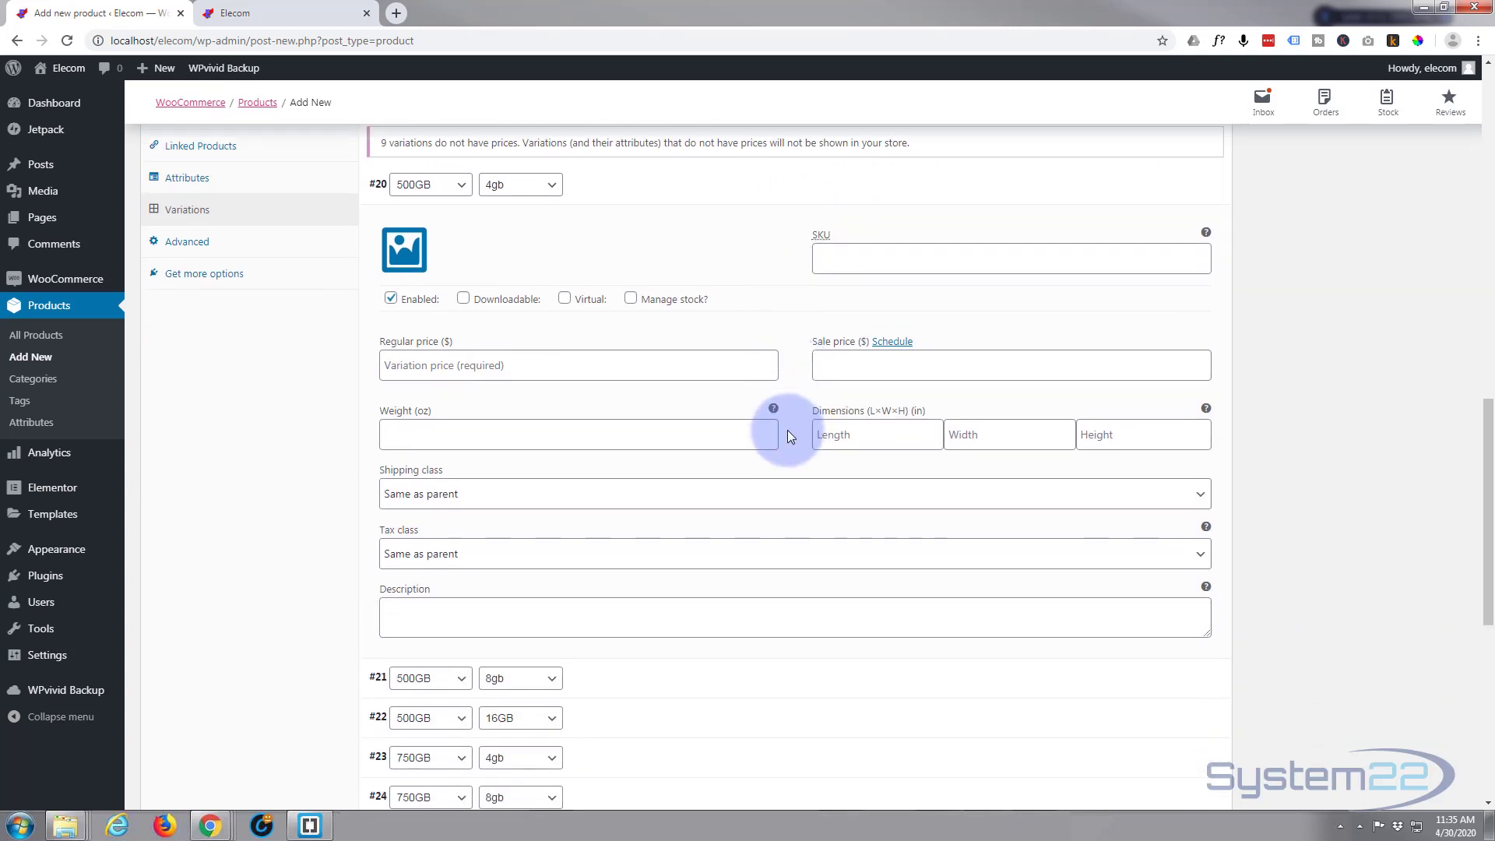
left_click(406, 366)
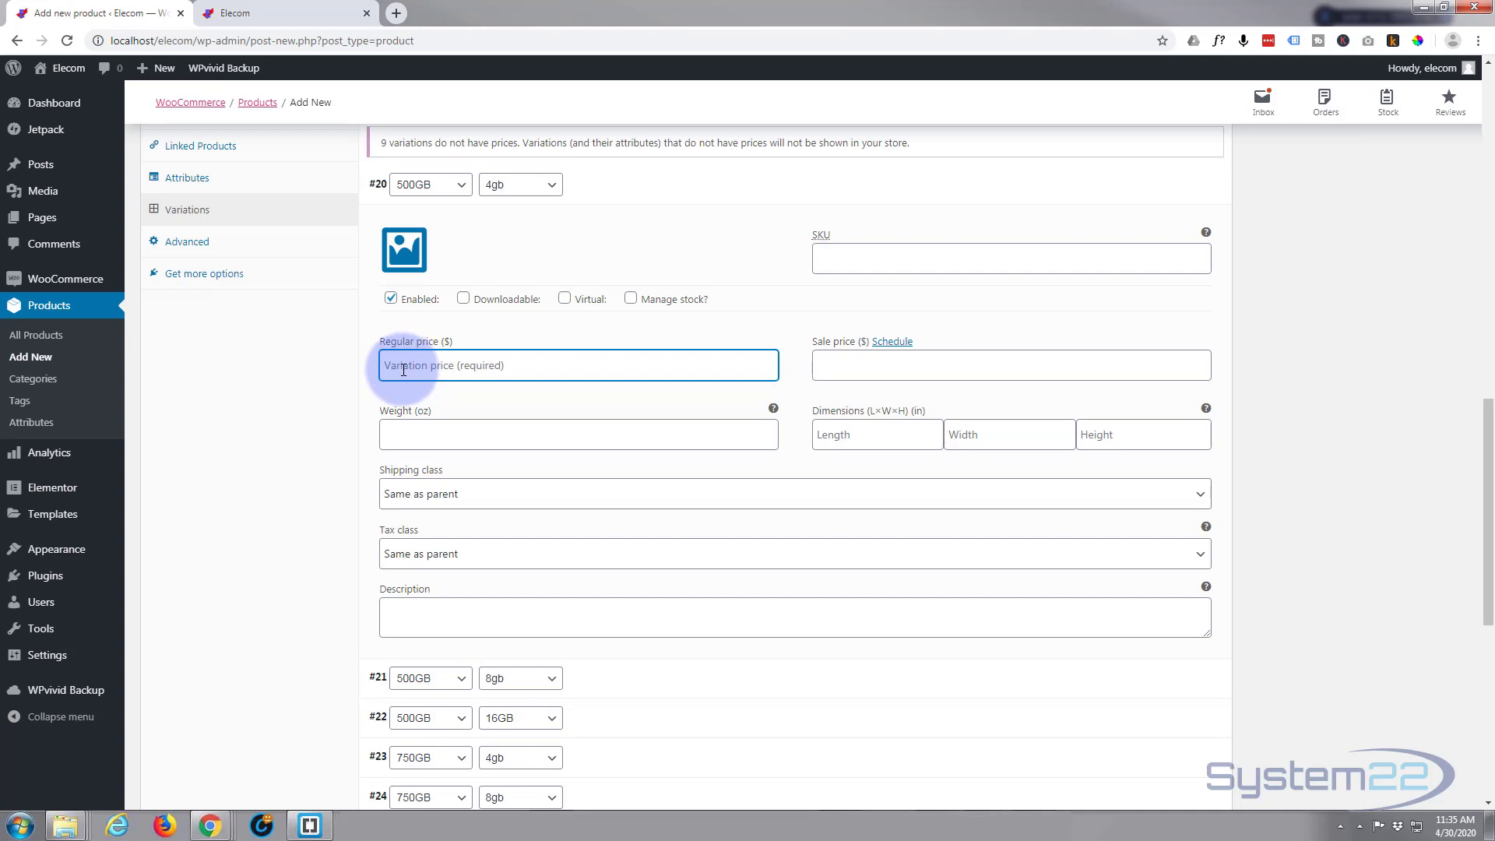
type("699")
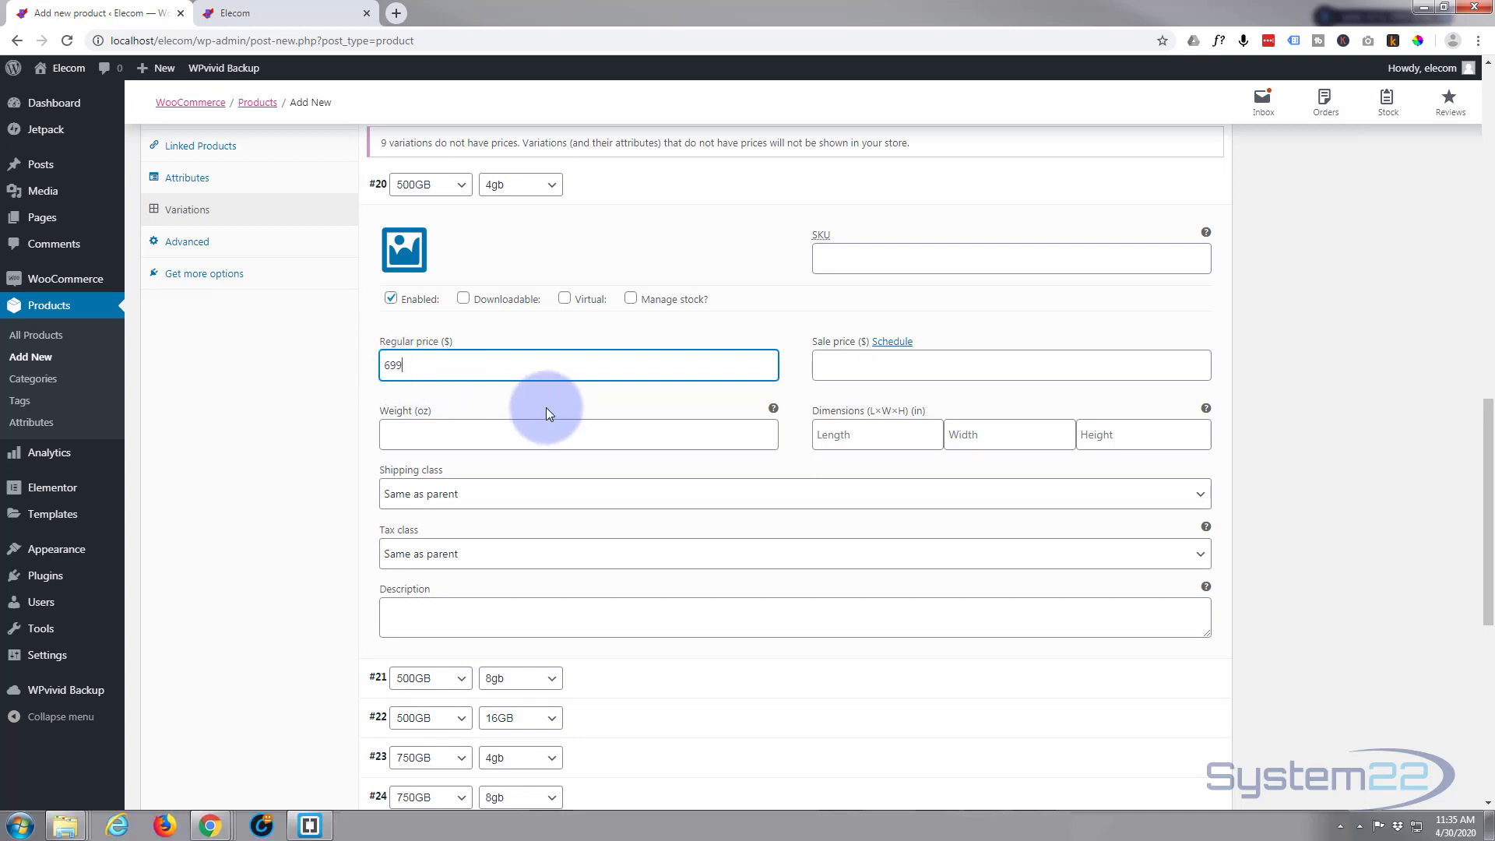
Set the regular price of the 500GB / 8gb variation to 799
scroll(544, 405, "down", 3)
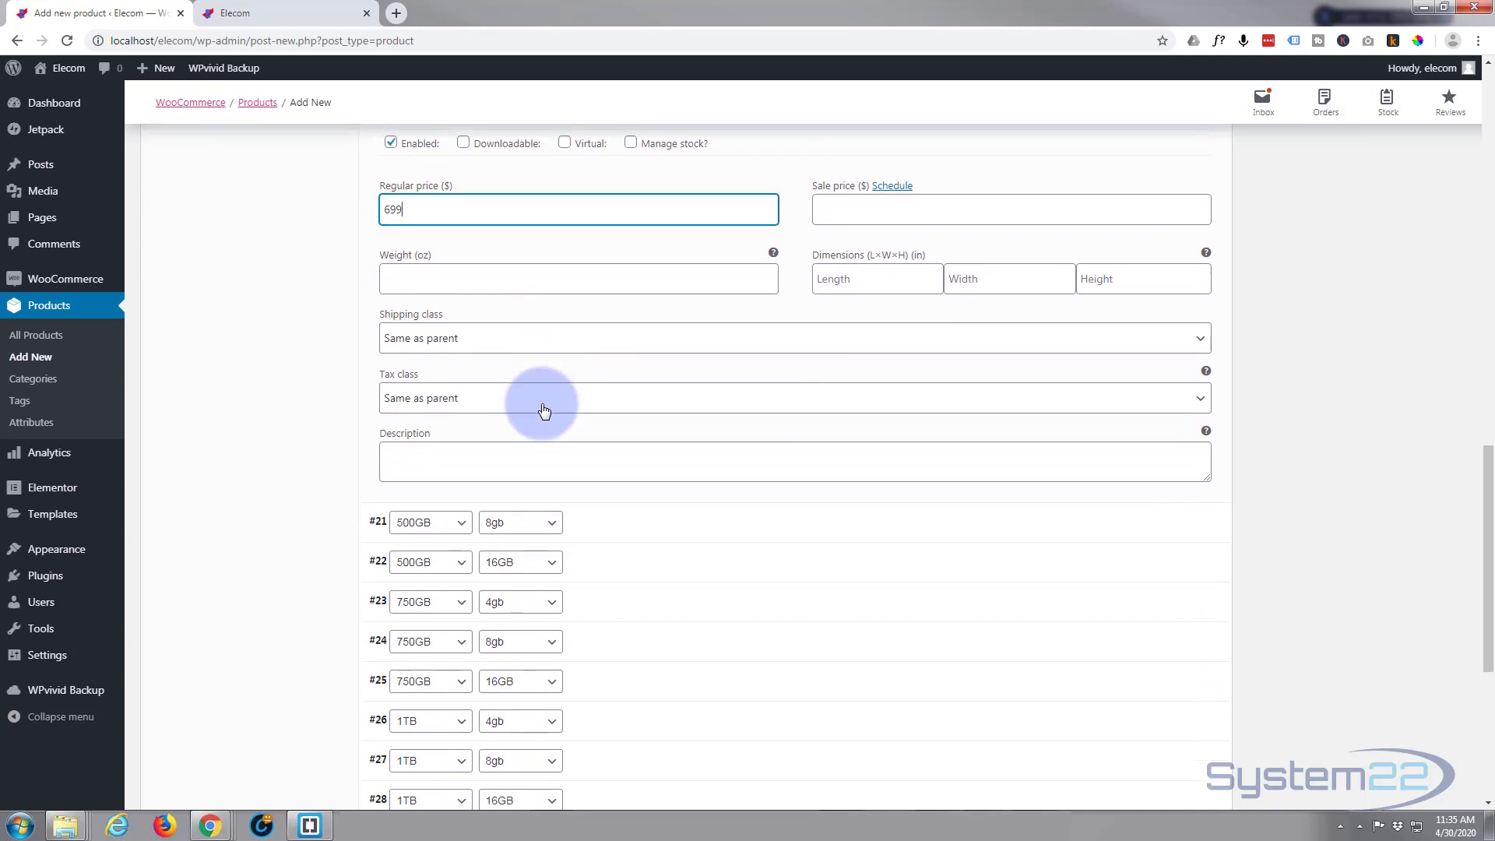
scroll(629, 436, "down", 1)
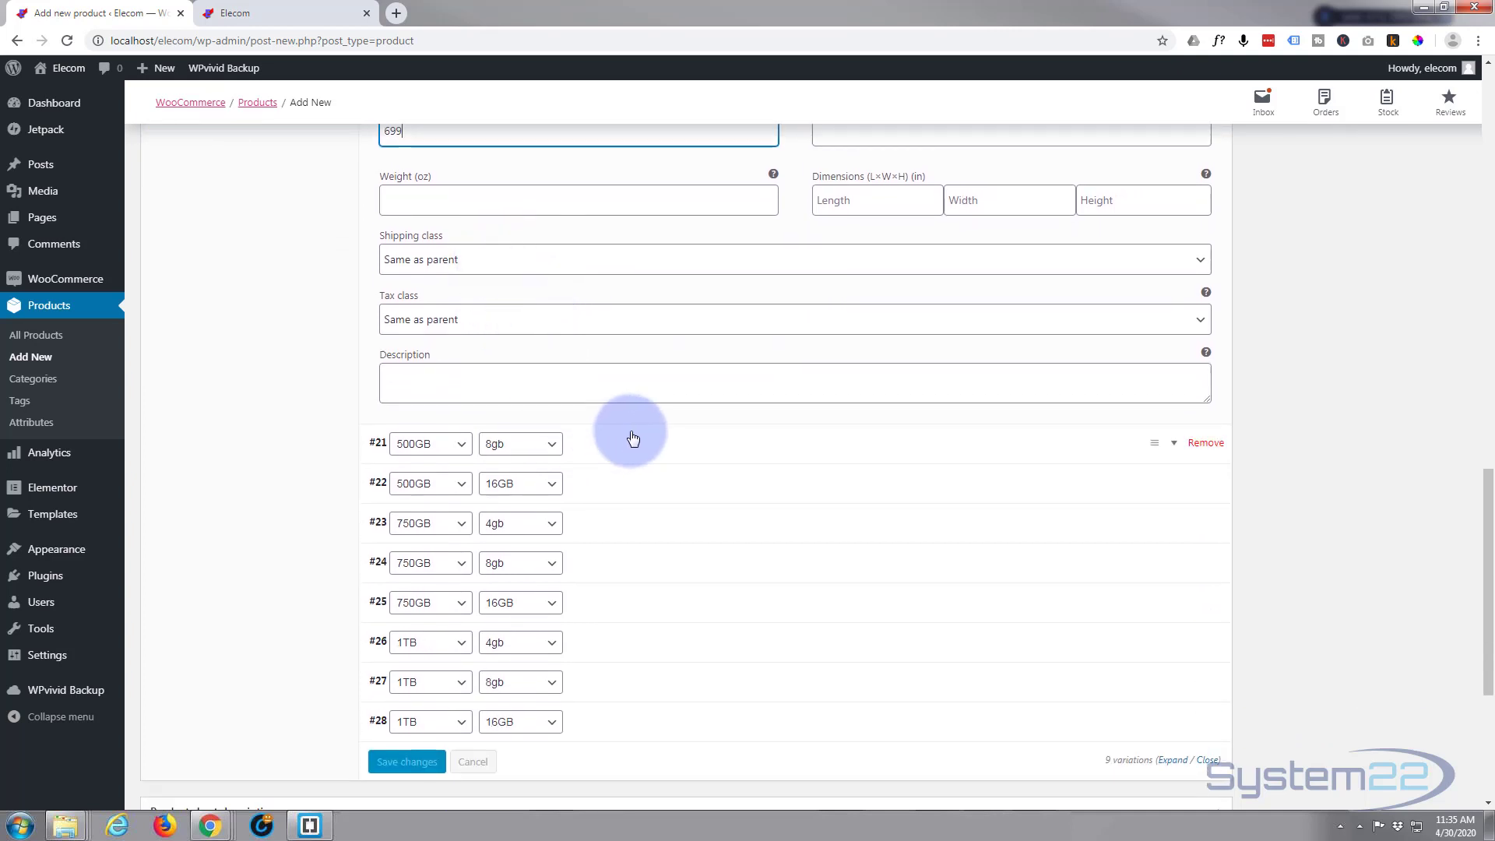
left_click(717, 374)
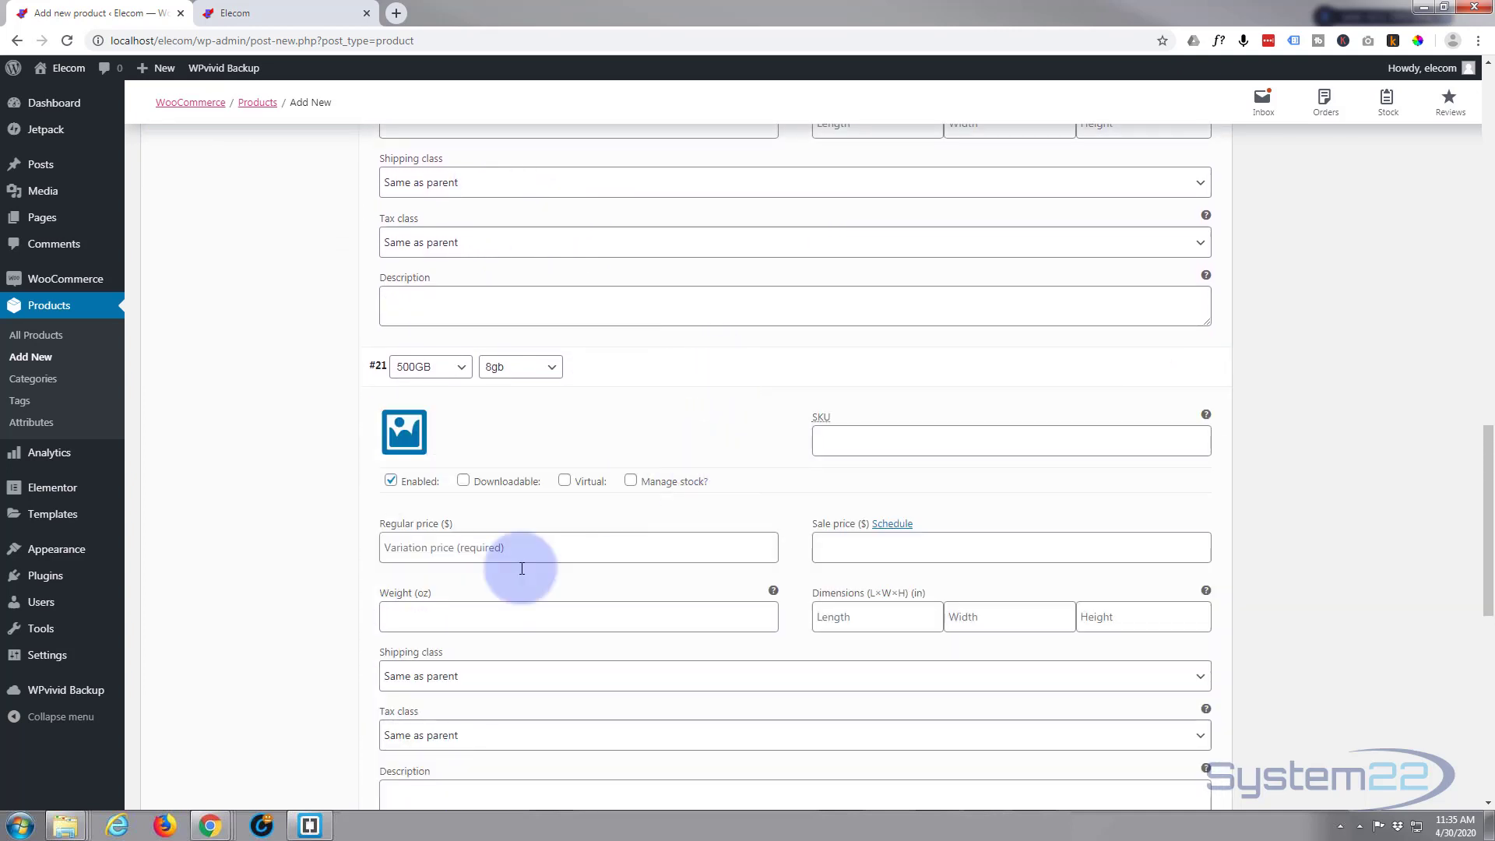
left_click(389, 543)
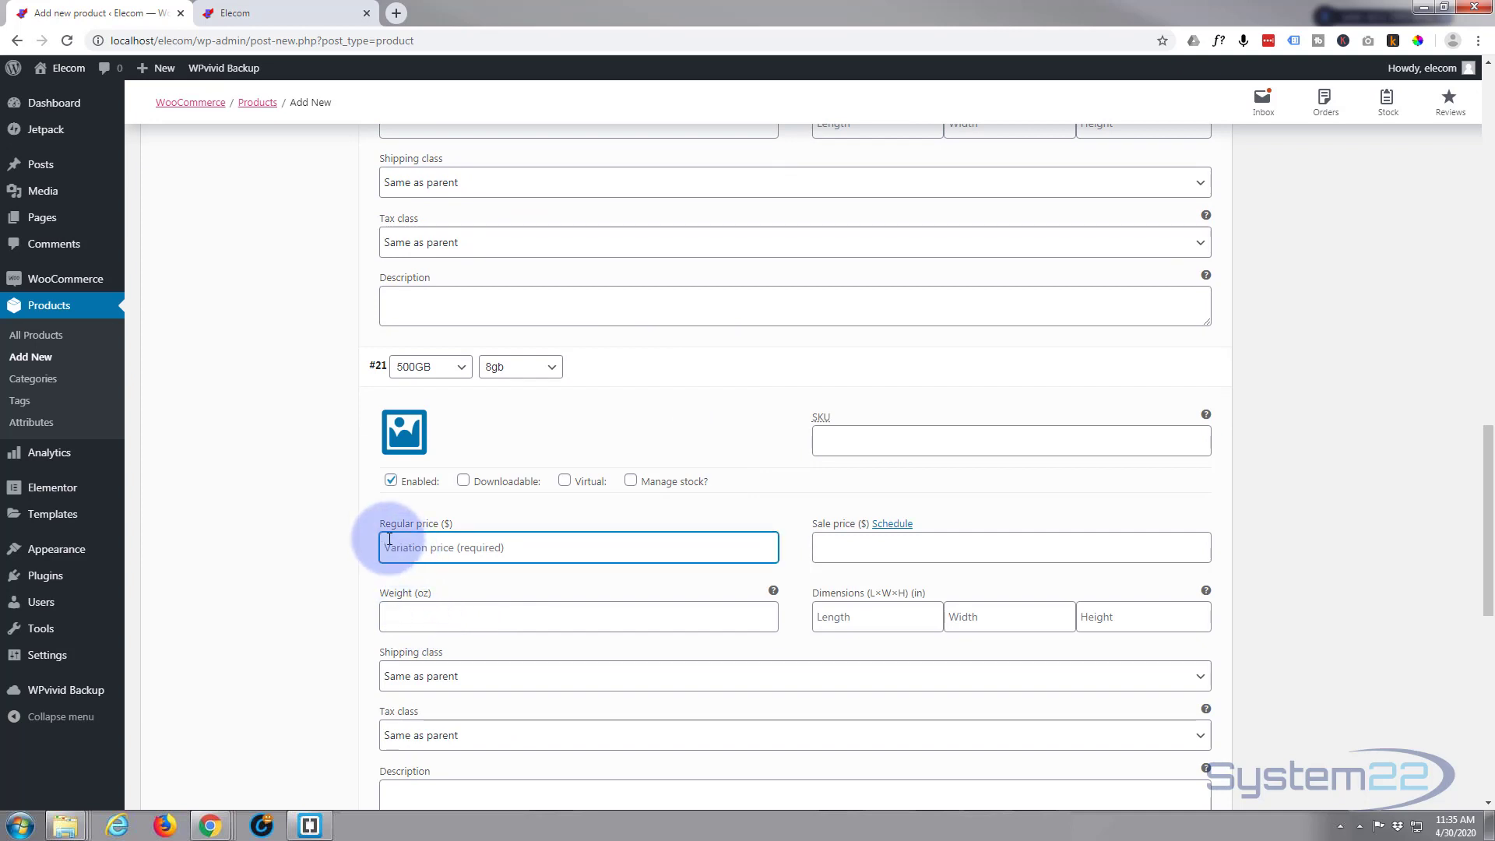
type("799")
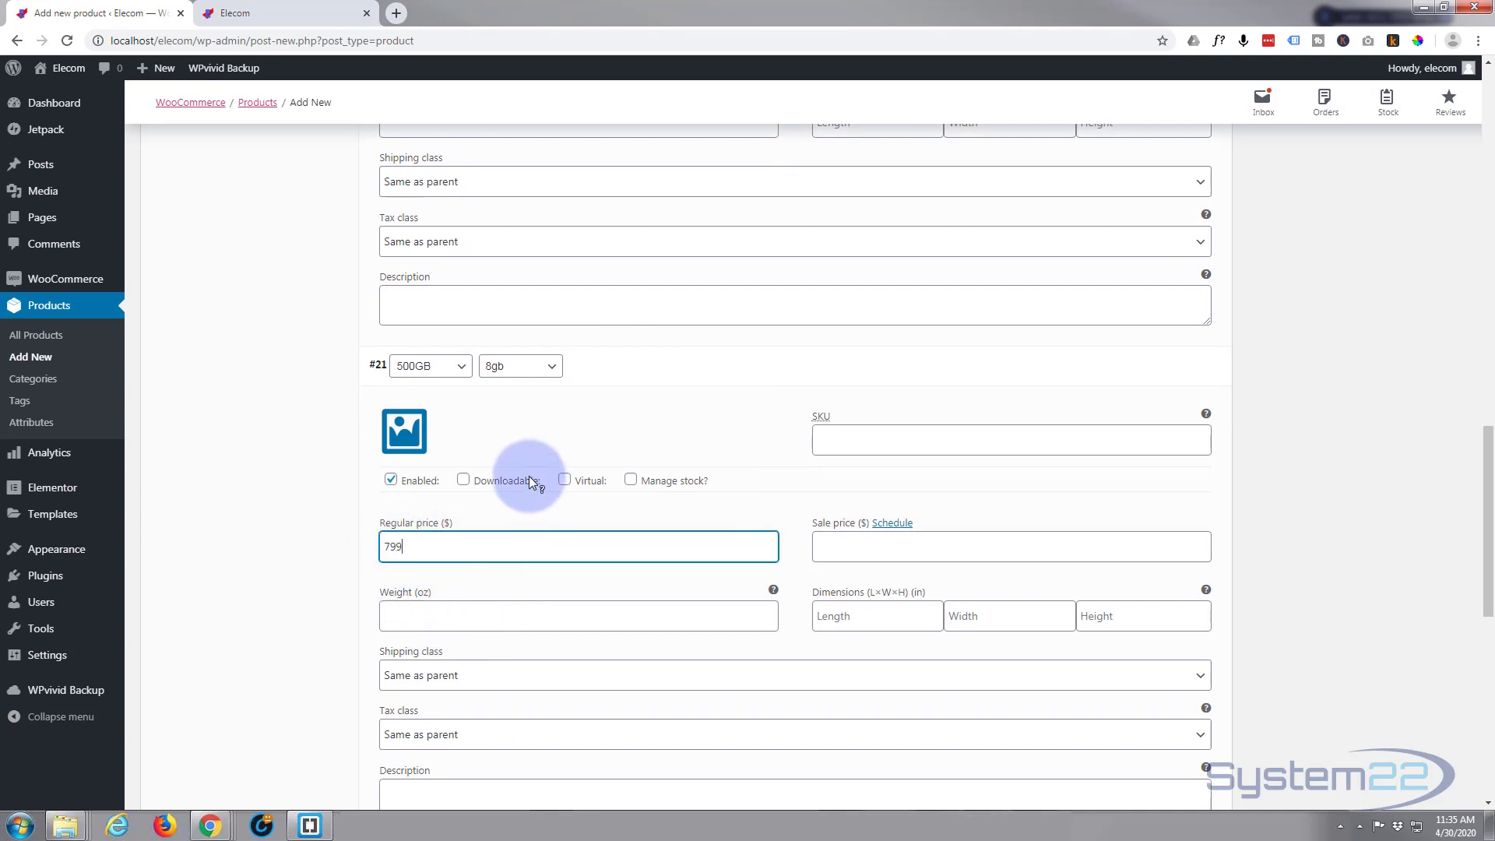
Set the regular price of the 500GB / 16GB variation to 899
scroll(529, 475, "down", 5)
left_click(642, 477)
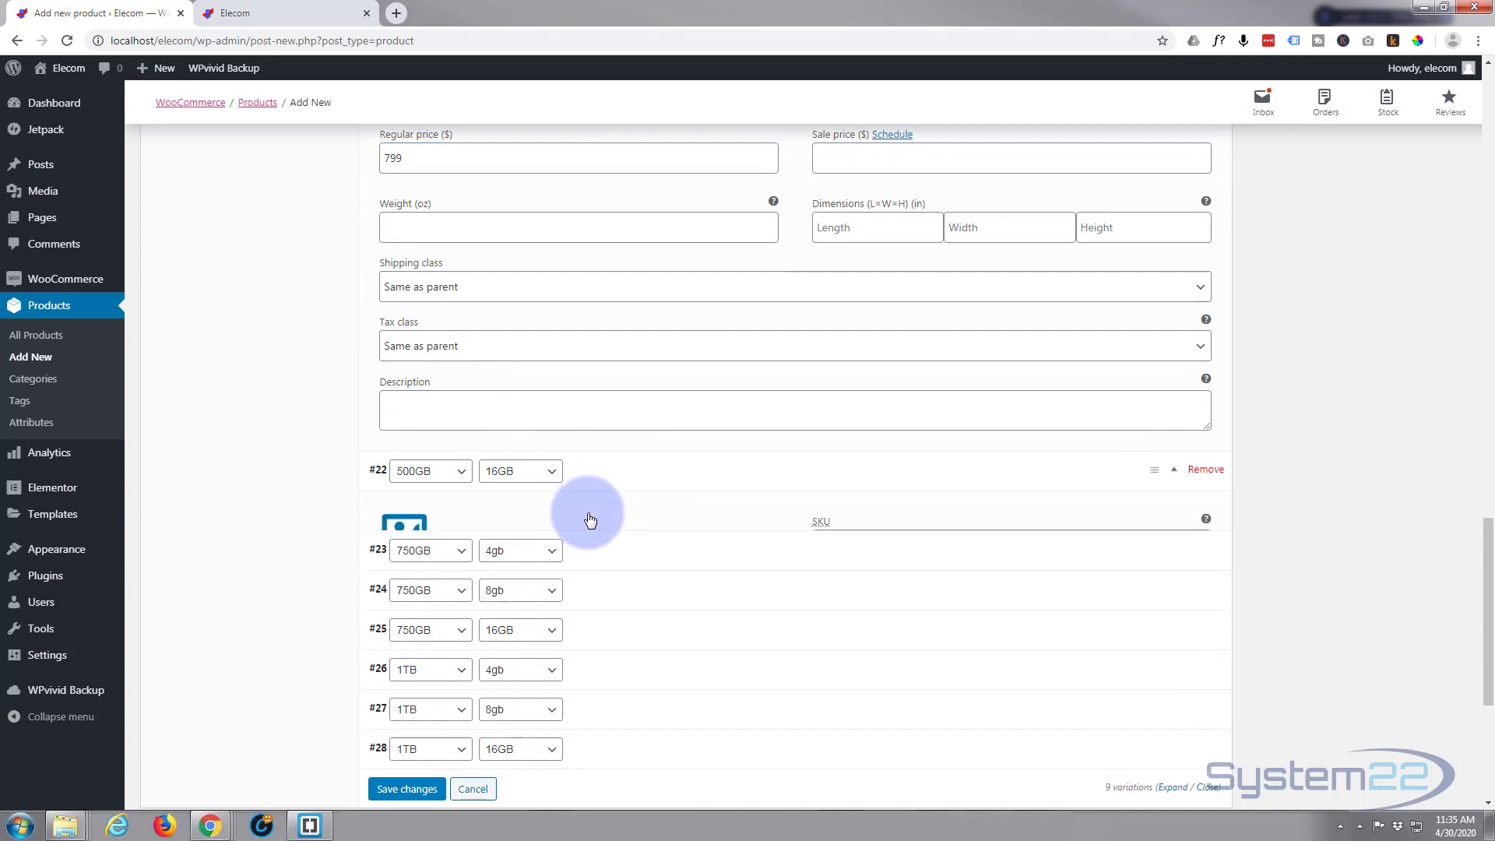
left_click(427, 650)
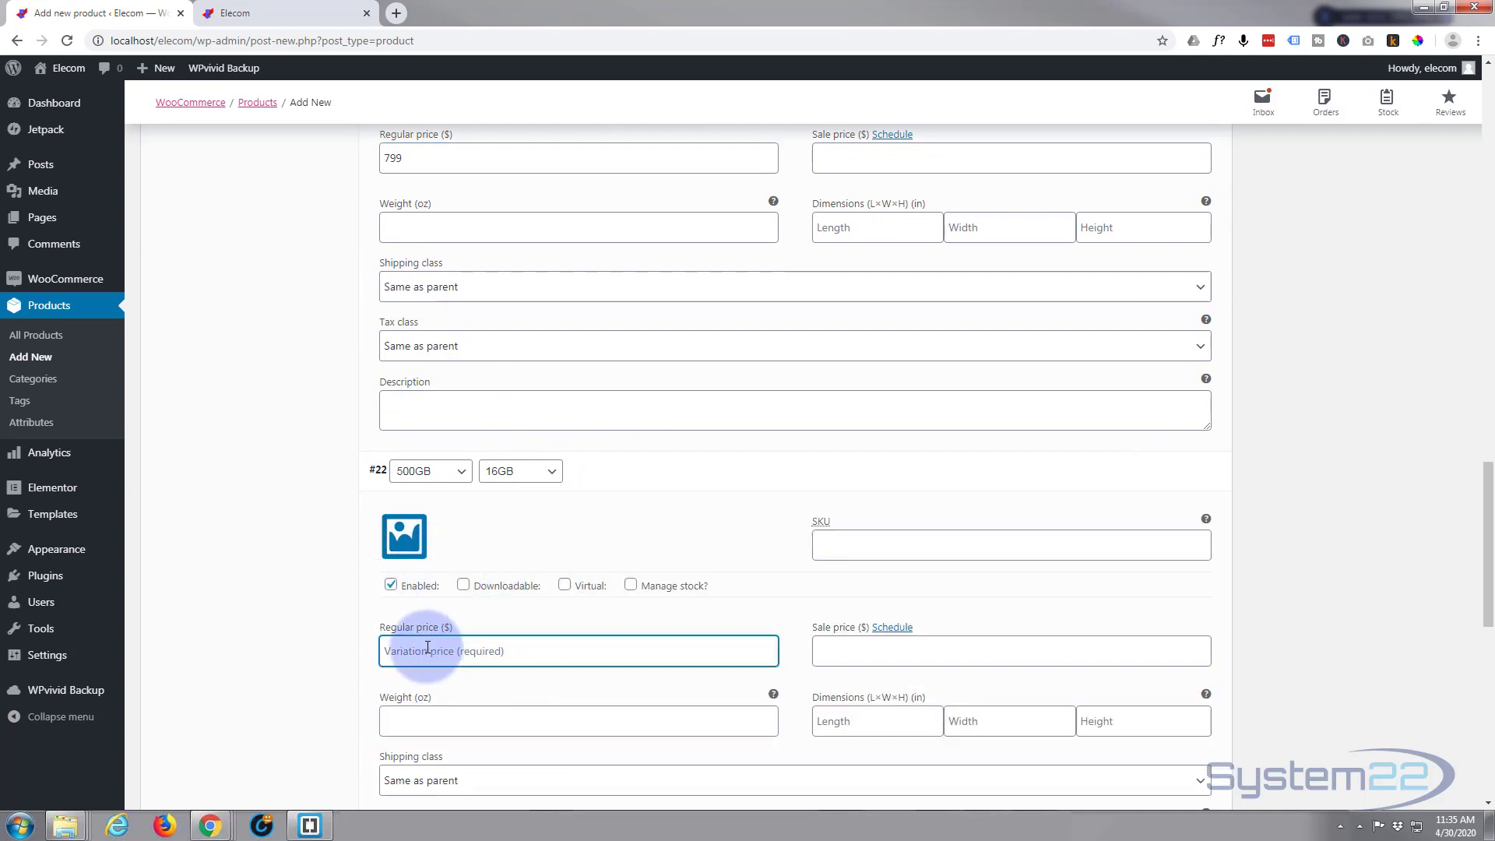
type("899")
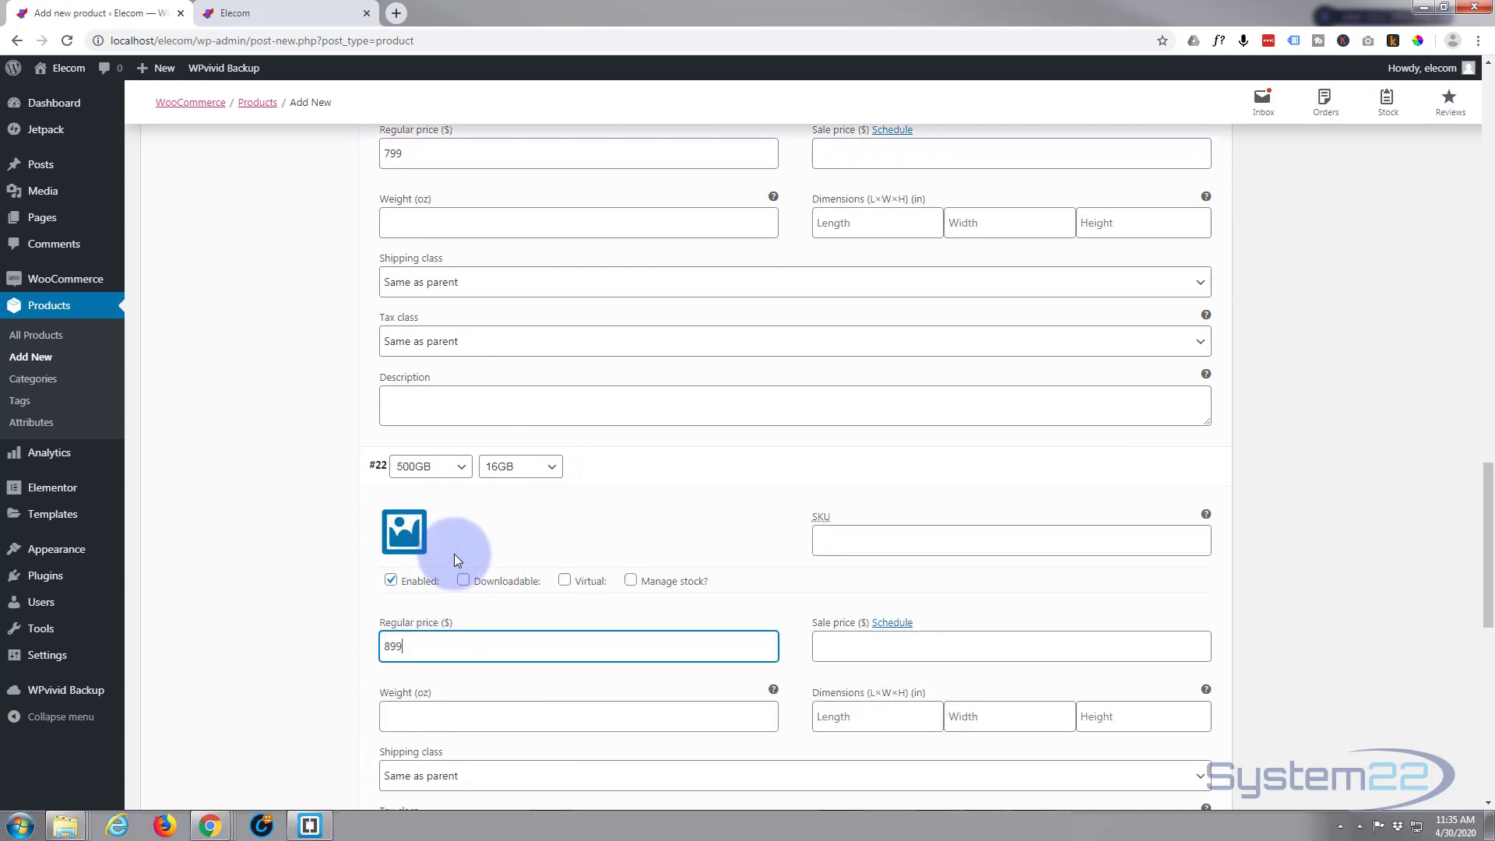
Set the regular price of the 1TB / 16GB variation to 1299 and save the variation changes
scroll(455, 554, "down", 5)
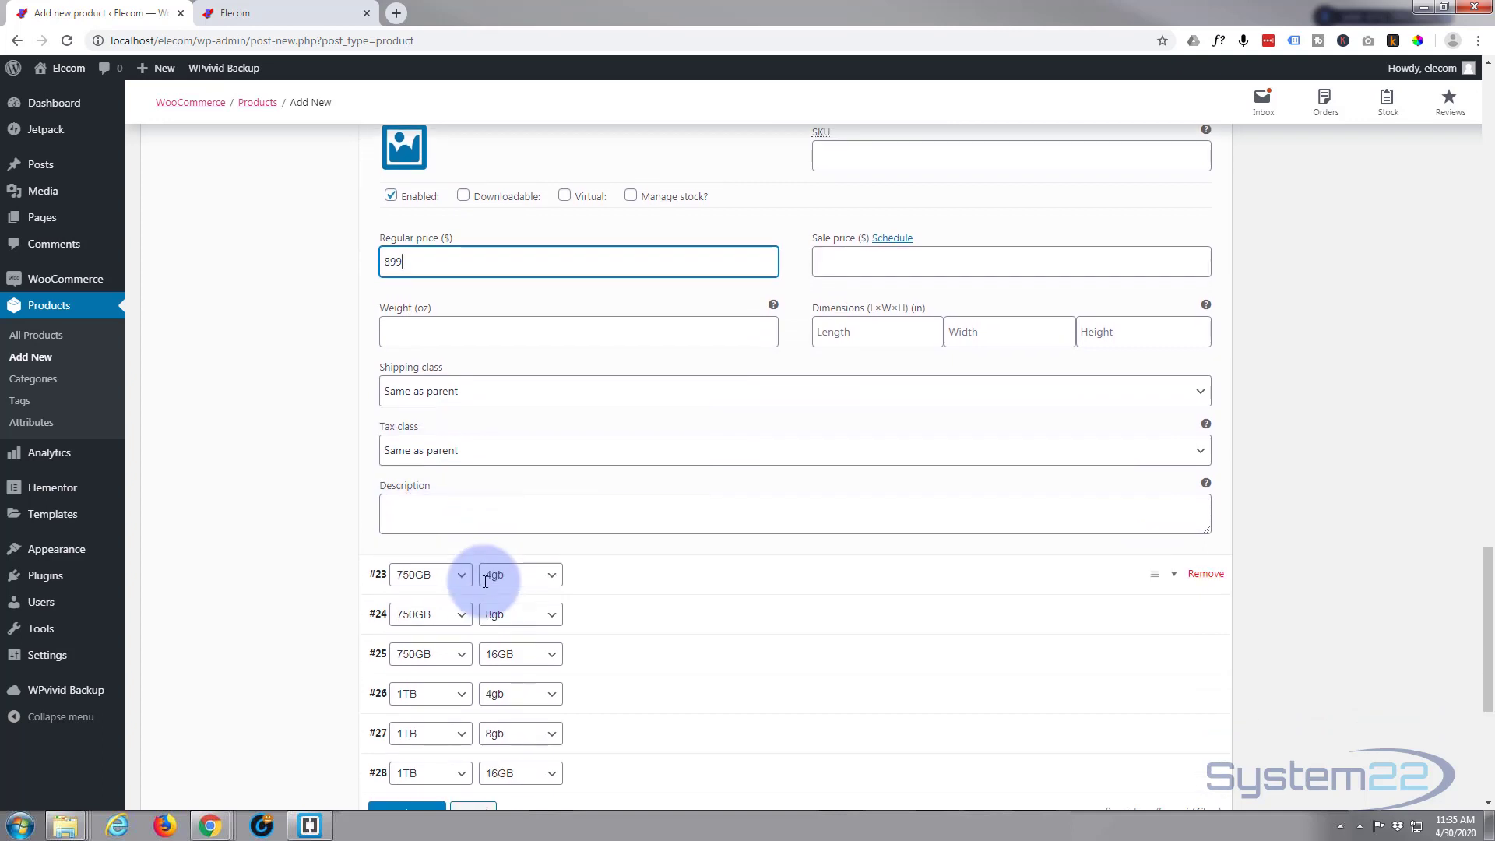
scroll(484, 580, "down", 2)
left_click(637, 423)
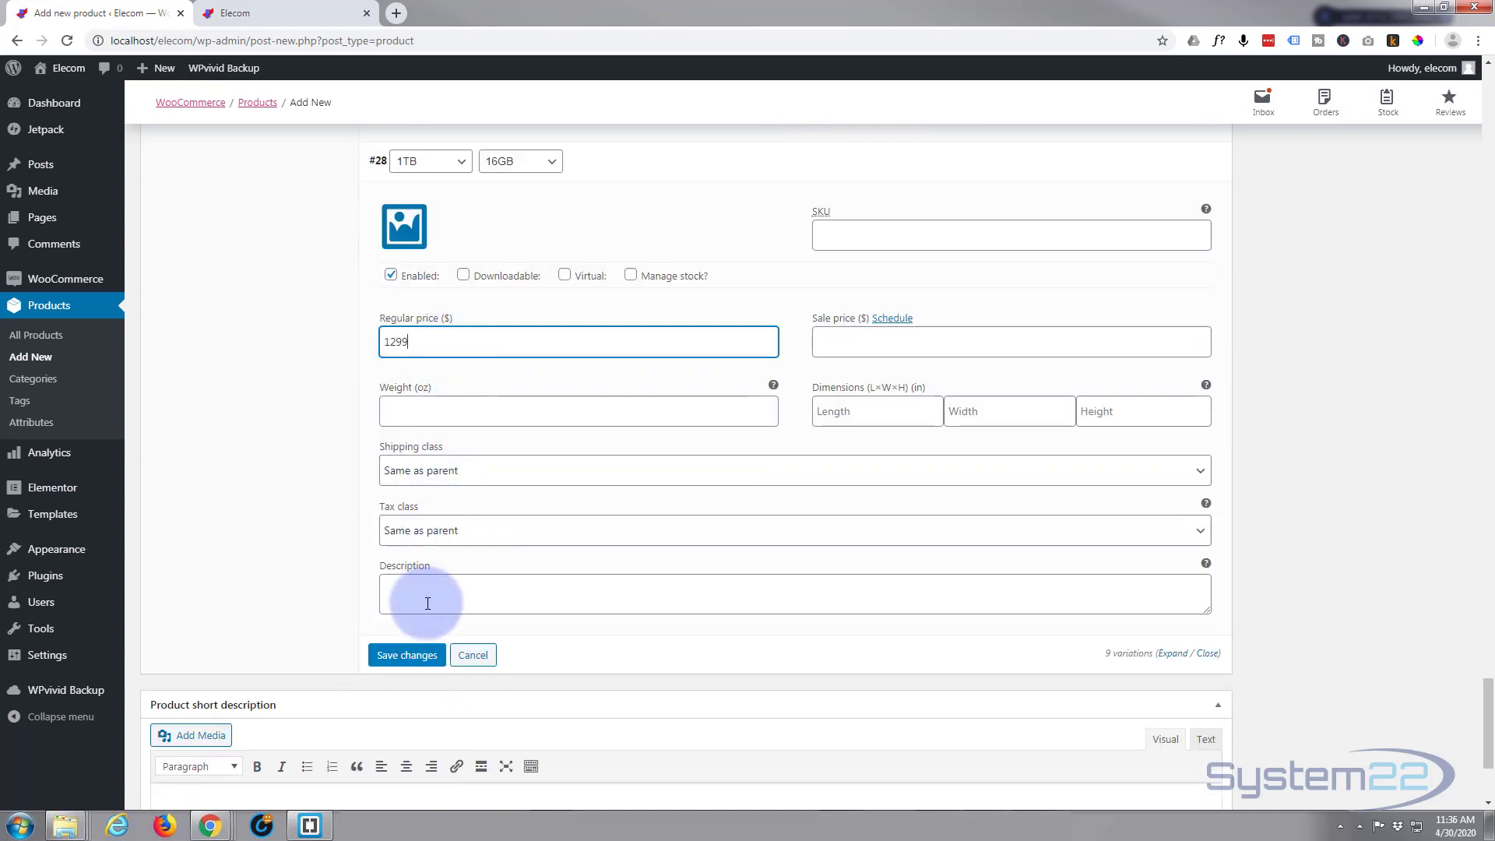
left_click(398, 658)
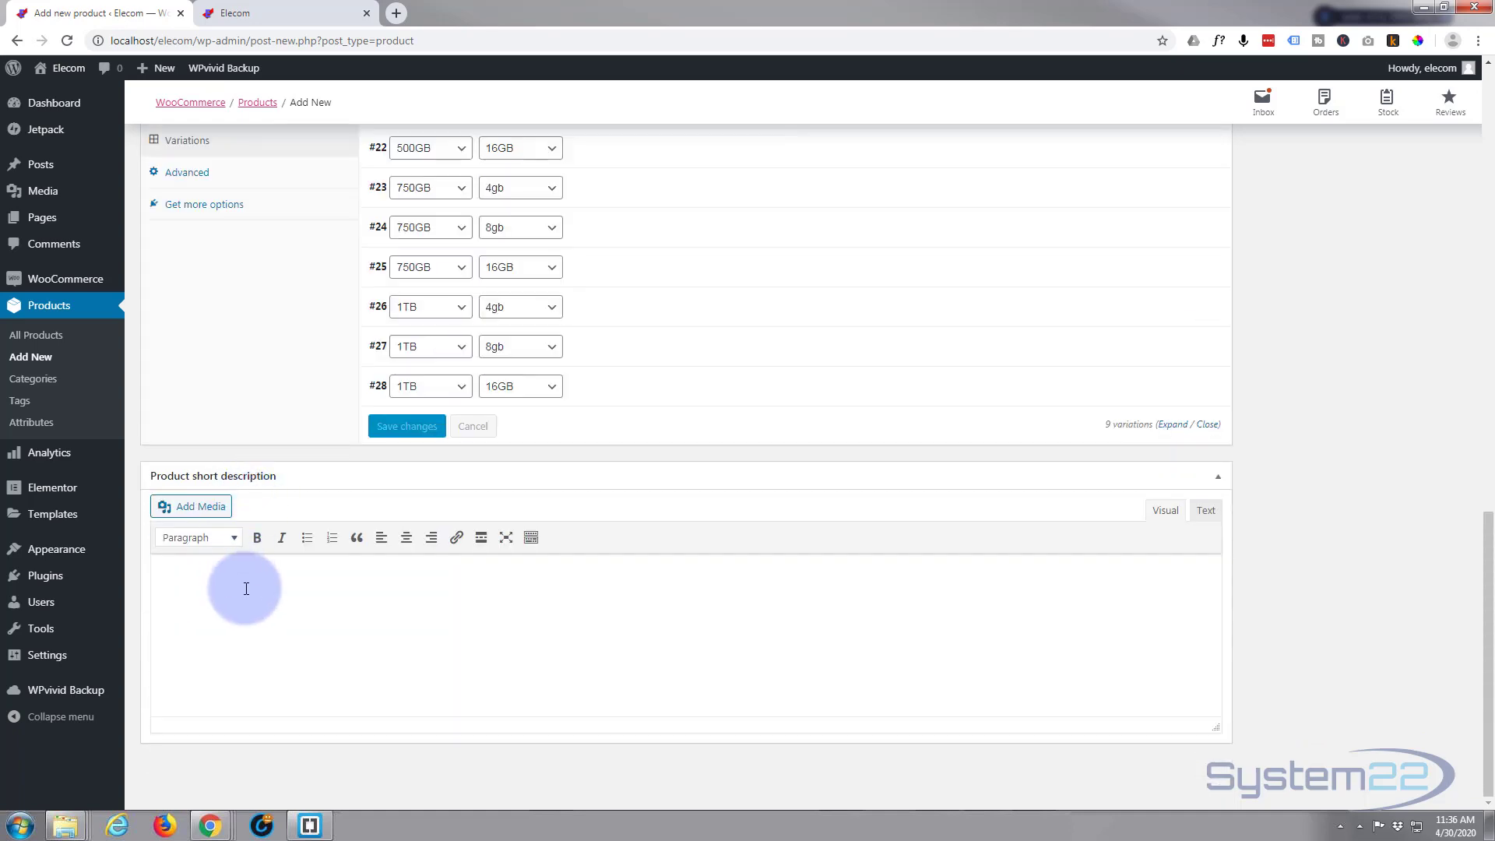
Copy the description's opening paragraph and paste it into the product short description
scroll(249, 581, "up", 10)
scroll(252, 578, "up", 3)
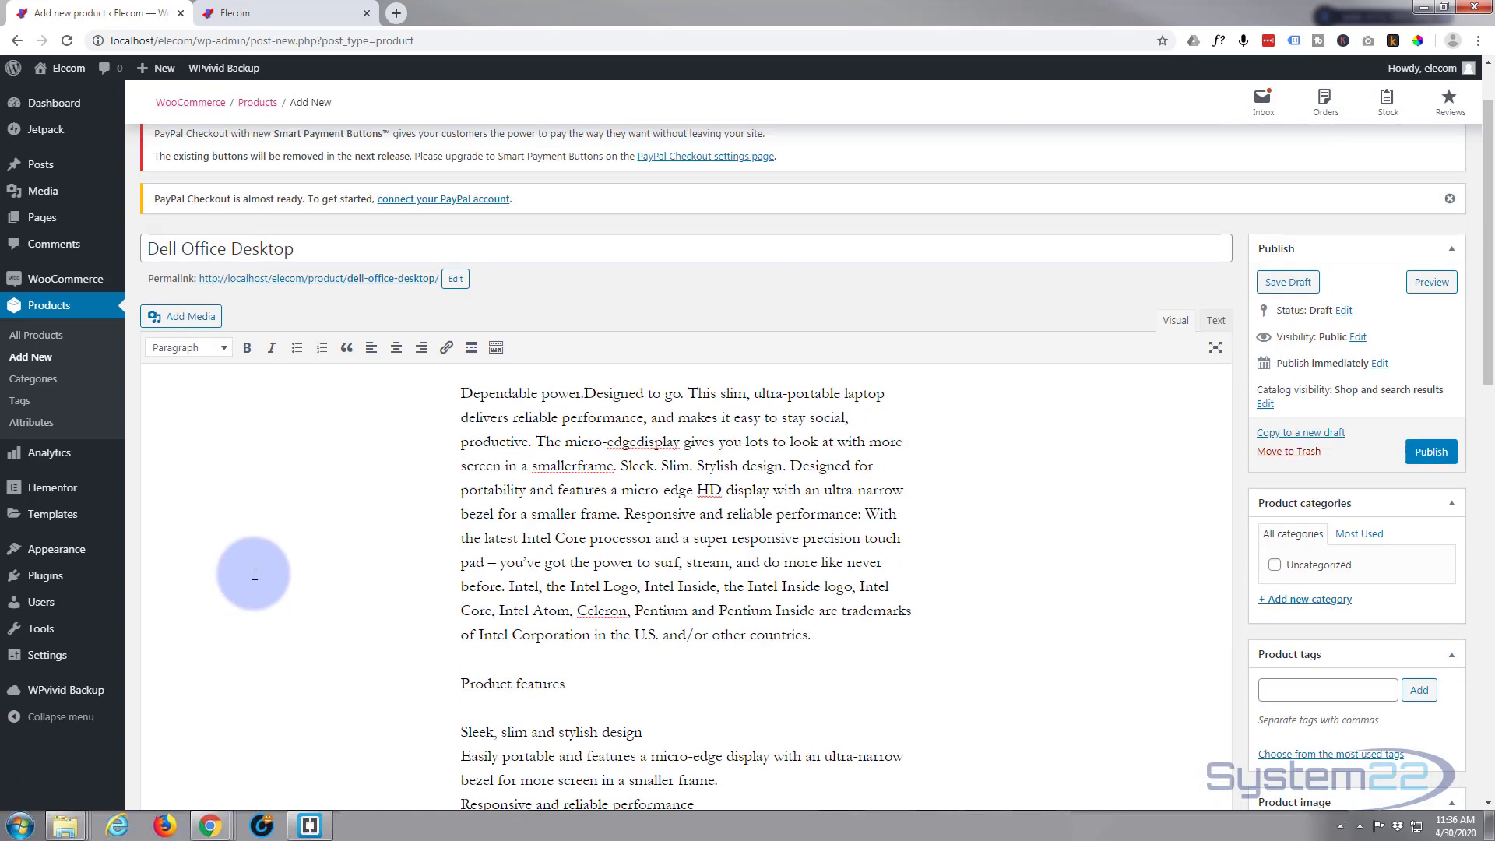
left_click_drag(464, 389, 623, 520)
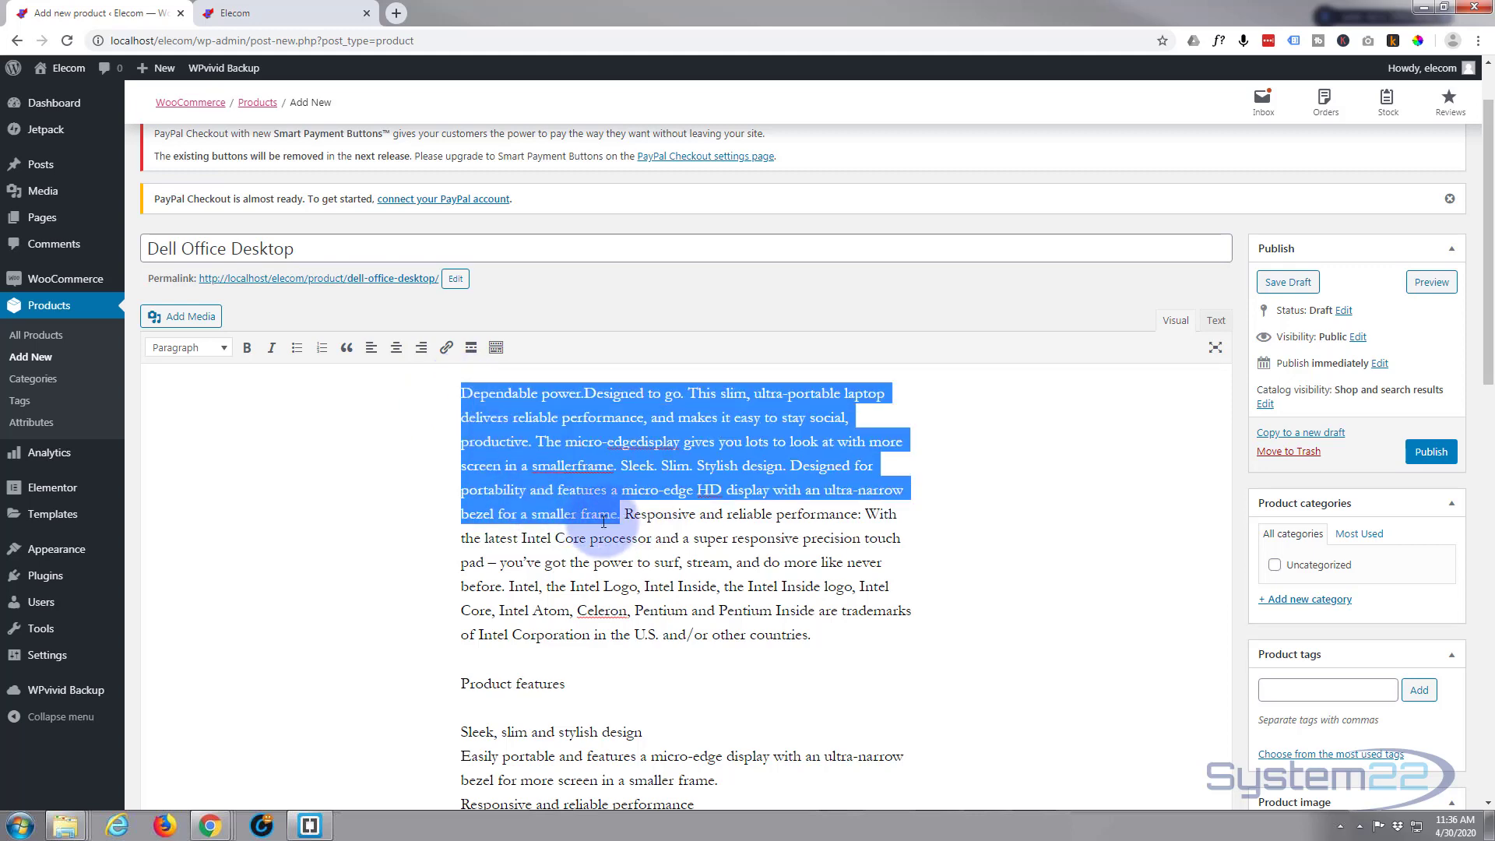
scroll(504, 491, "down", 3)
scroll(505, 492, "down", 15)
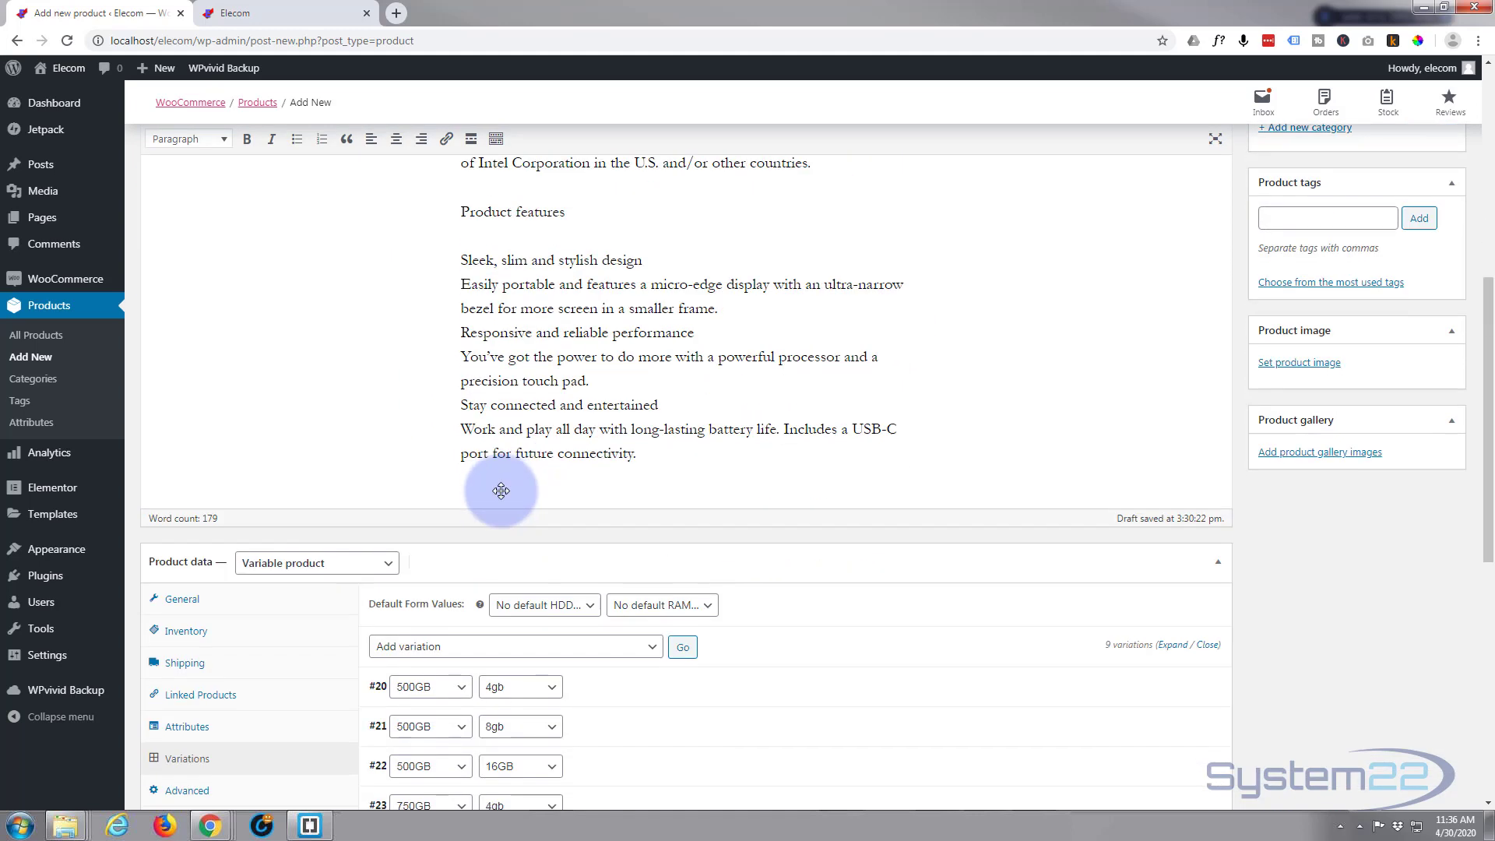
left_click(295, 588)
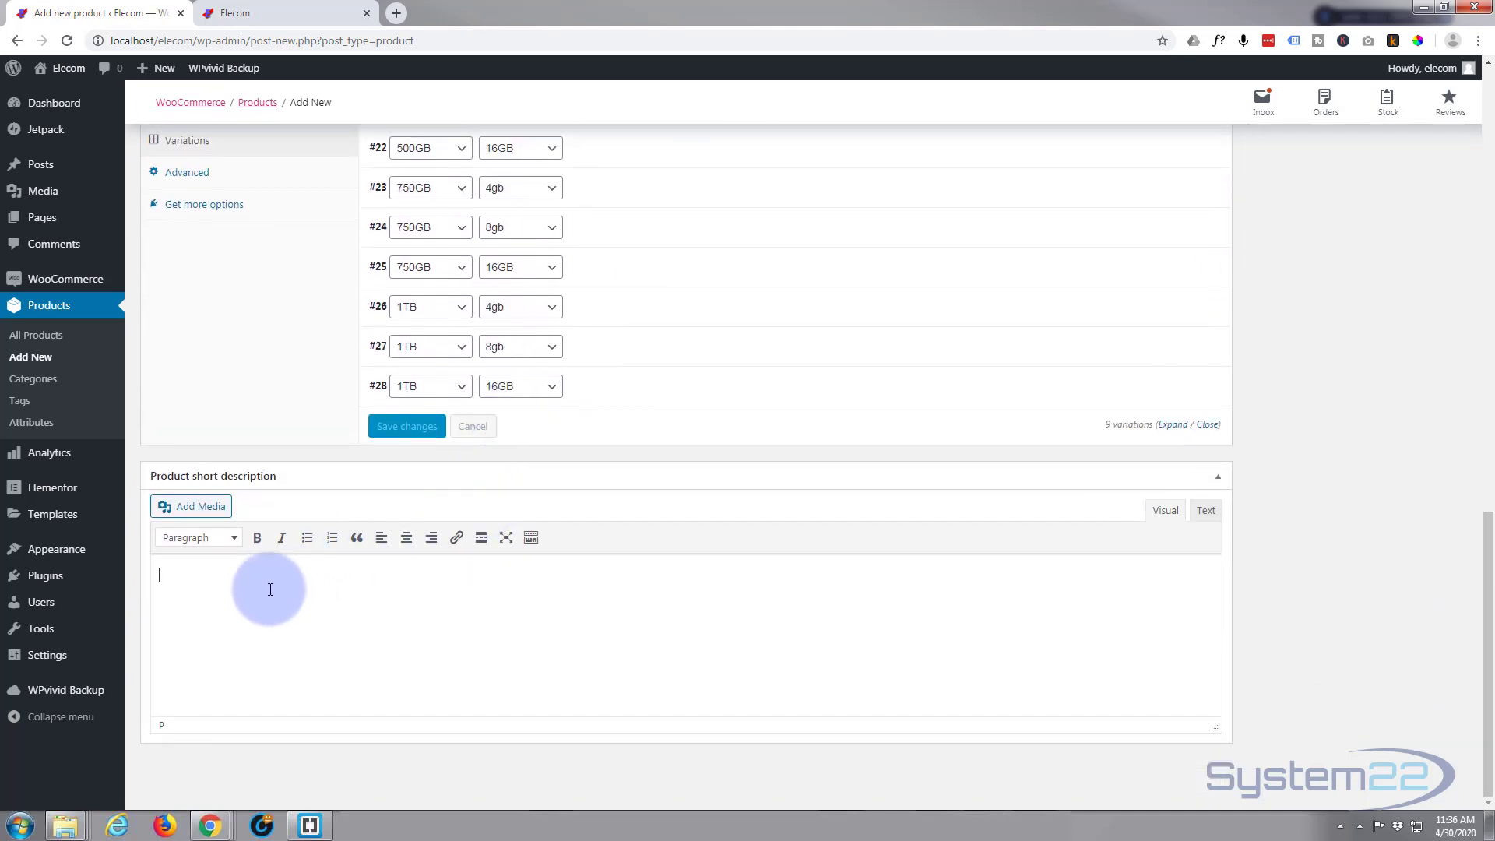
type("Dependable power.Designed to go. This slim, ultra-portable laptop delivers reliable performance, and makes it easy to stay social, productive. The micro-edgedisplay gives you lots to look at with more screen in a smallerframe.Sleek. Slim. Stylish design. Designed for portability and features a micro-edge HD display with an ultra-narrow bezel for a smaller frame.")
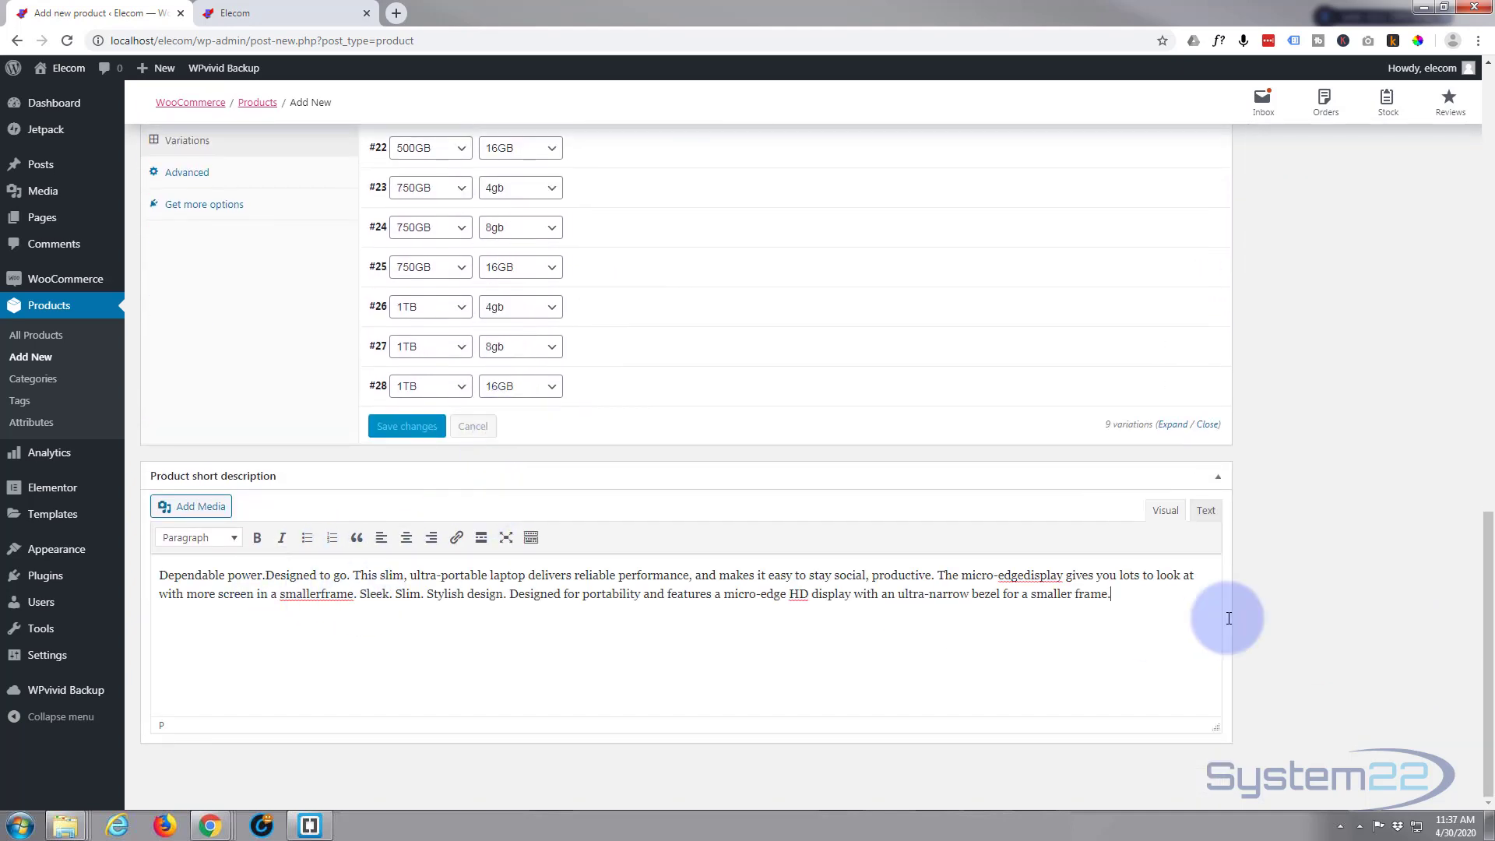
Upload d7.png and set it as the product image
scroll(1306, 555, "up", 15)
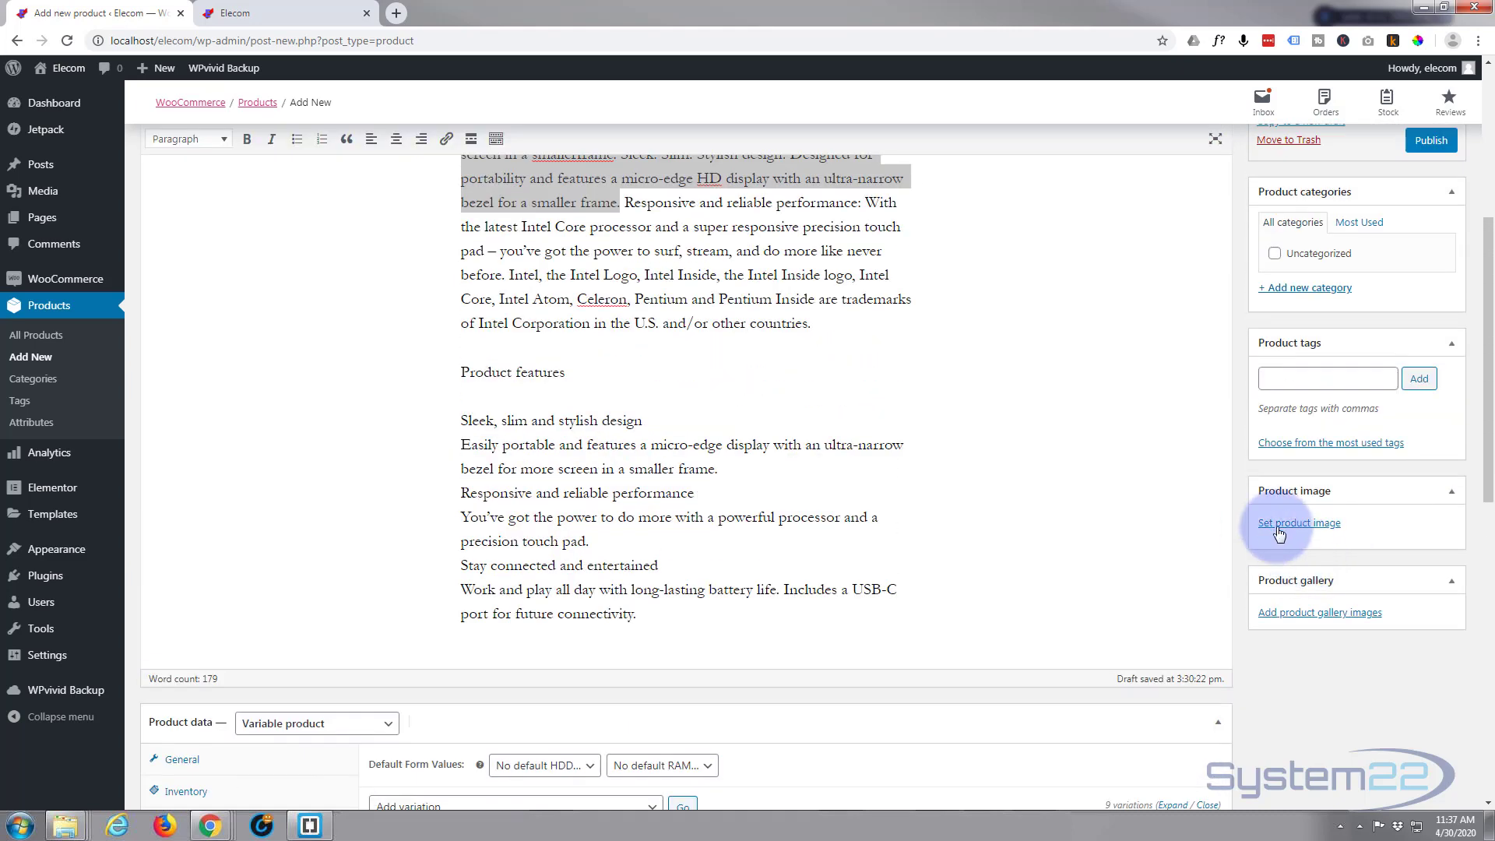
left_click(1288, 524)
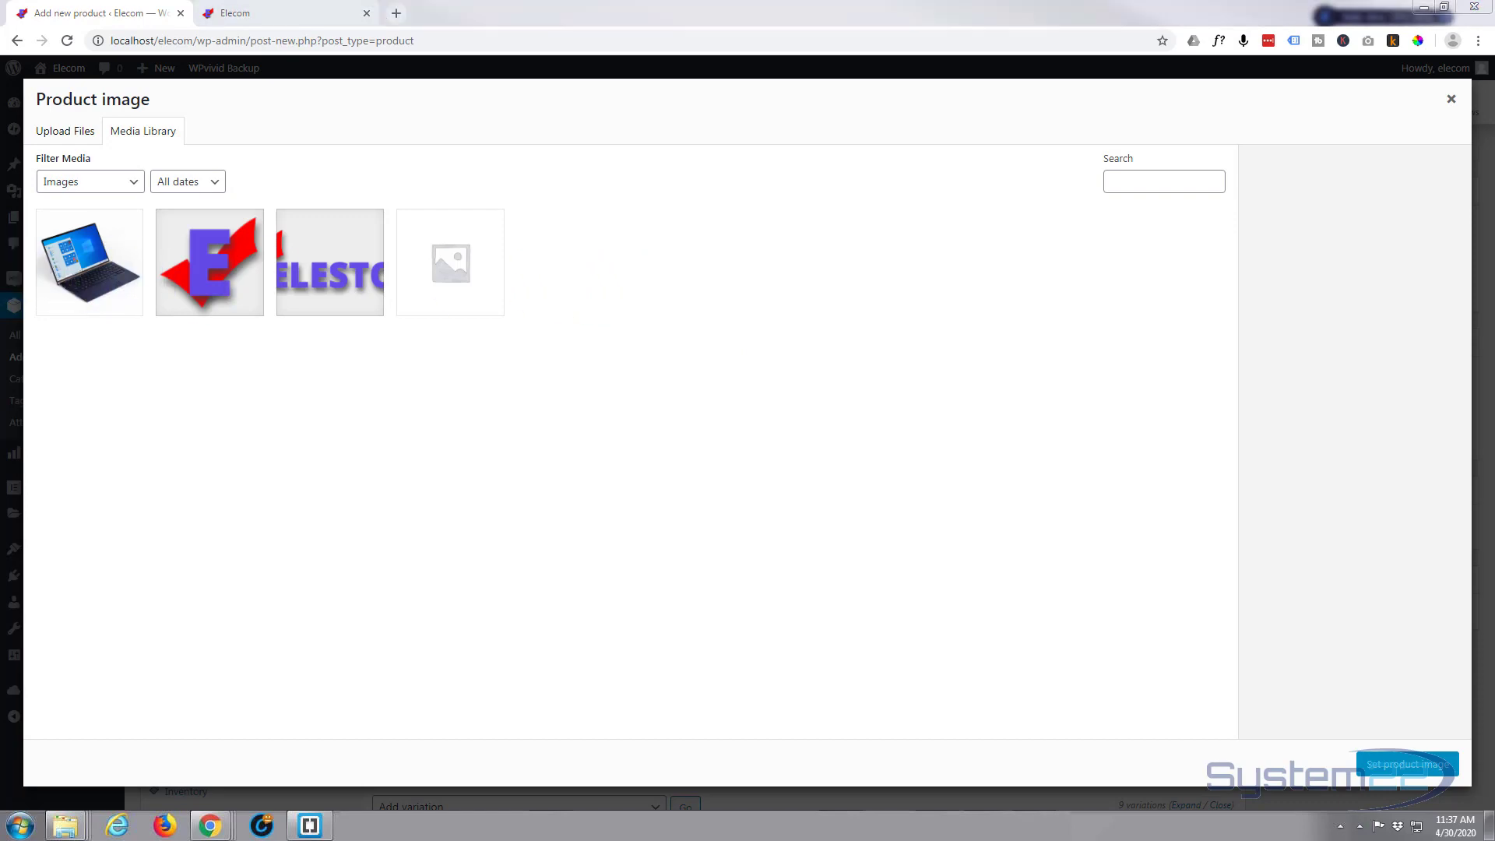
left_click_drag(1491, 281, 608, 310)
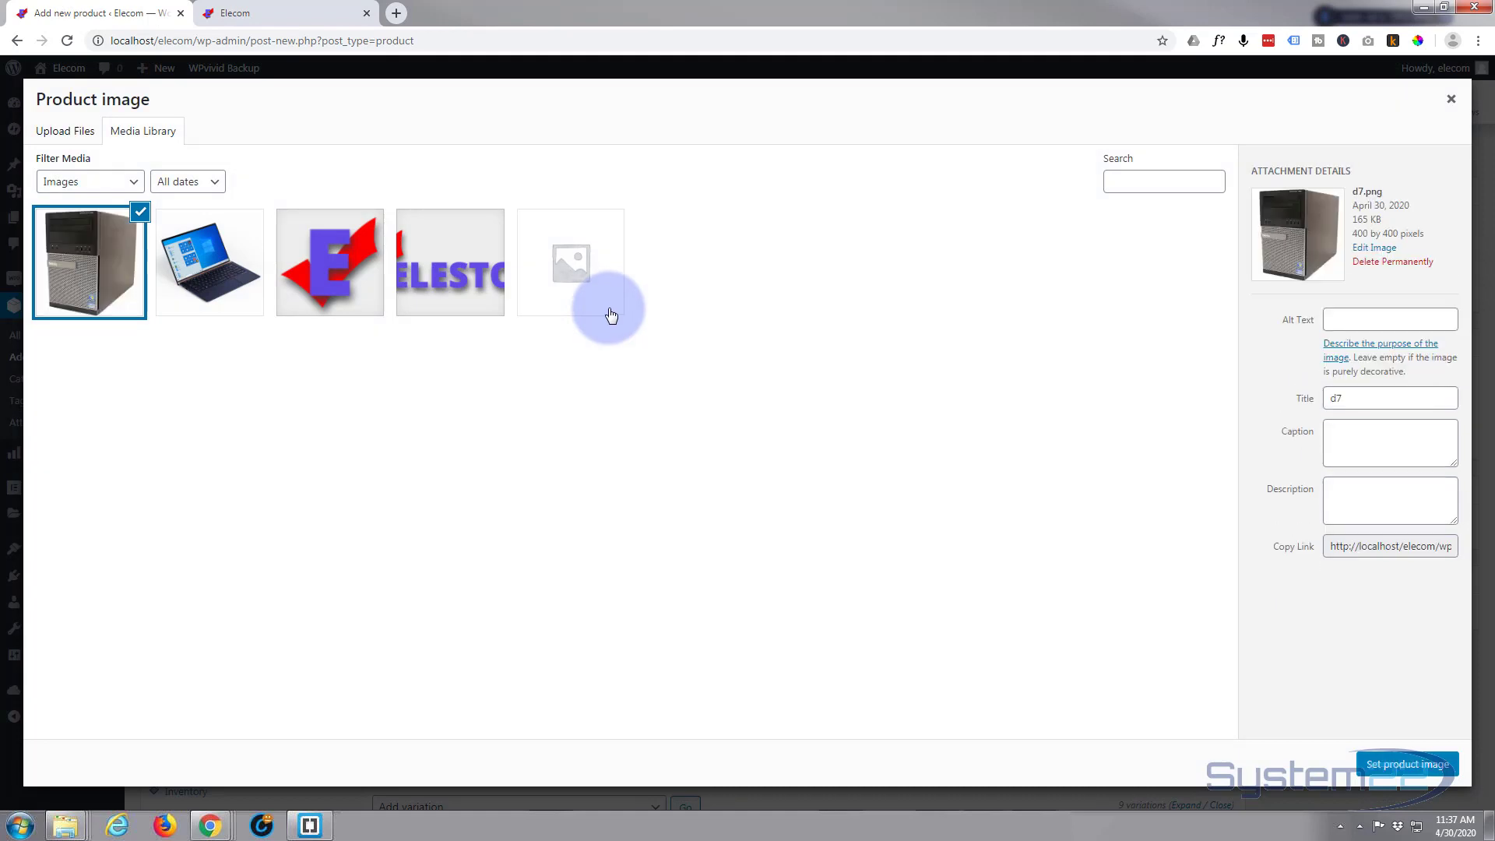
left_click(1401, 763)
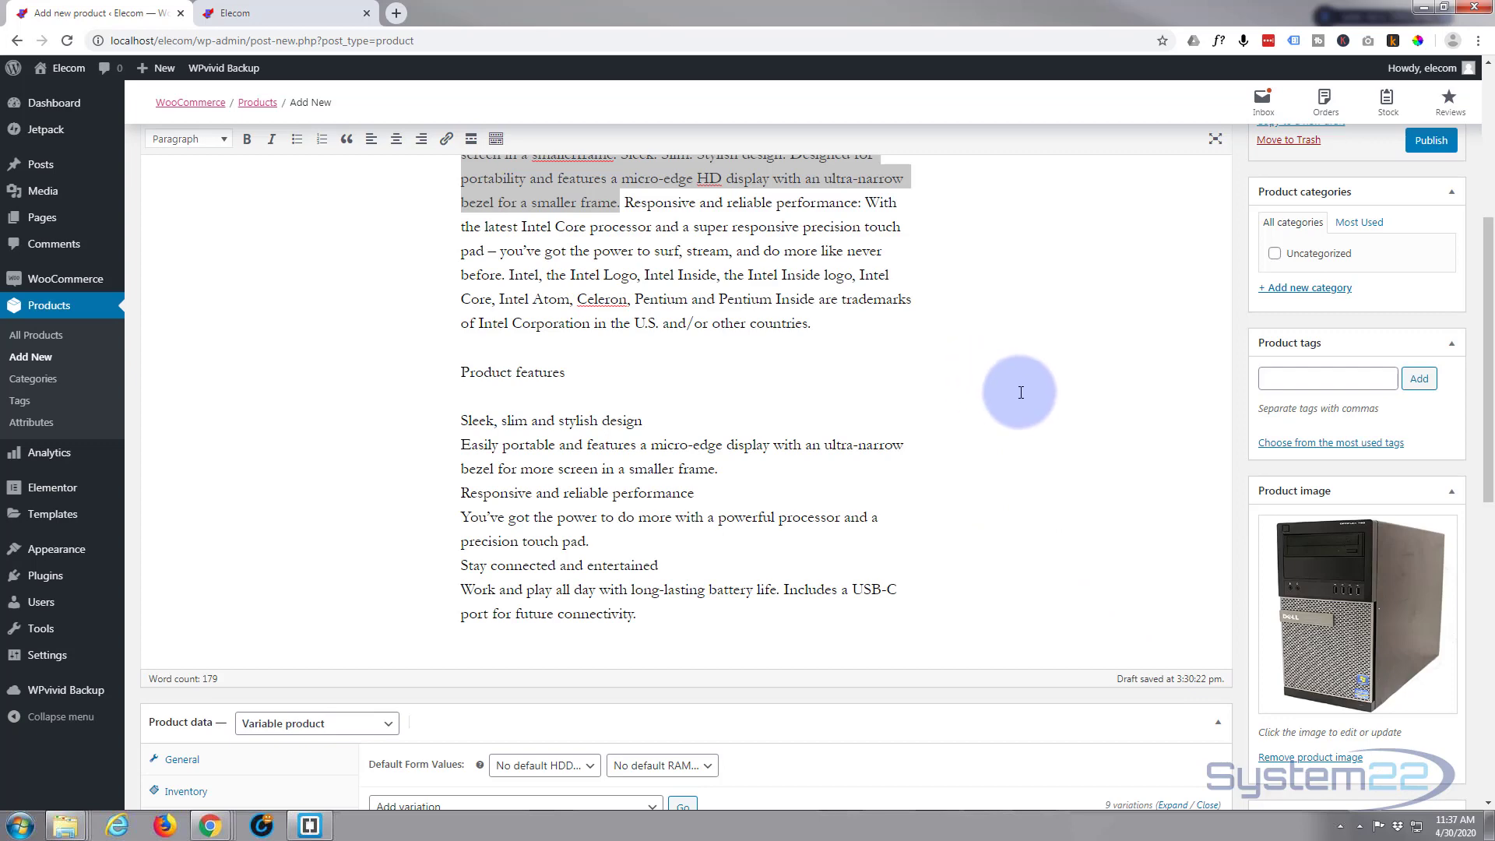
Upload more desktop images and add three desktop pictures to the product gallery
scroll(1205, 419, "down", 1)
scroll(1205, 419, "down", 1)
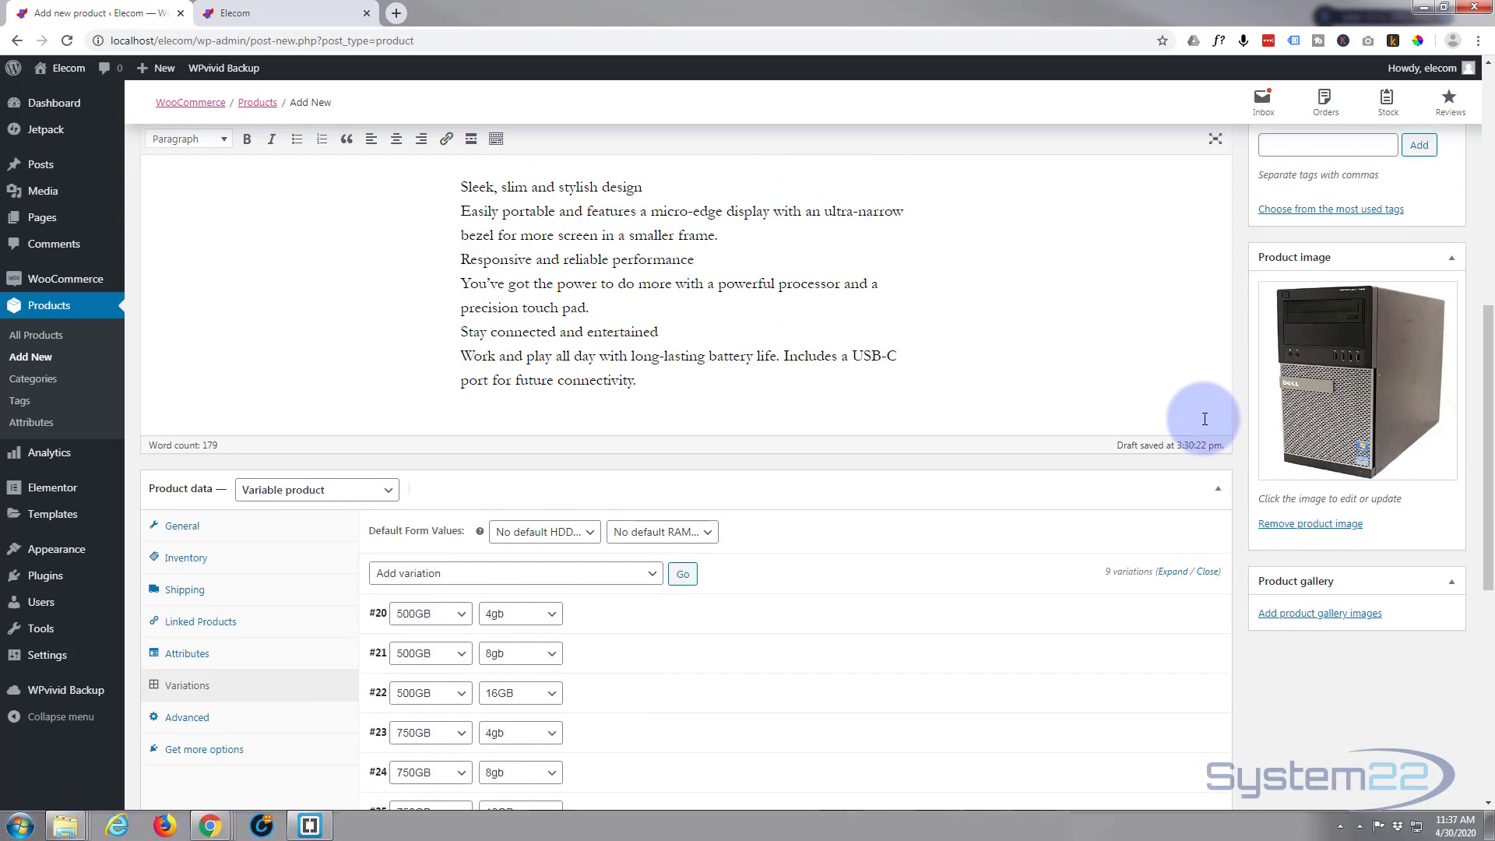
scroll(1207, 420, "down", 2)
left_click(1332, 539)
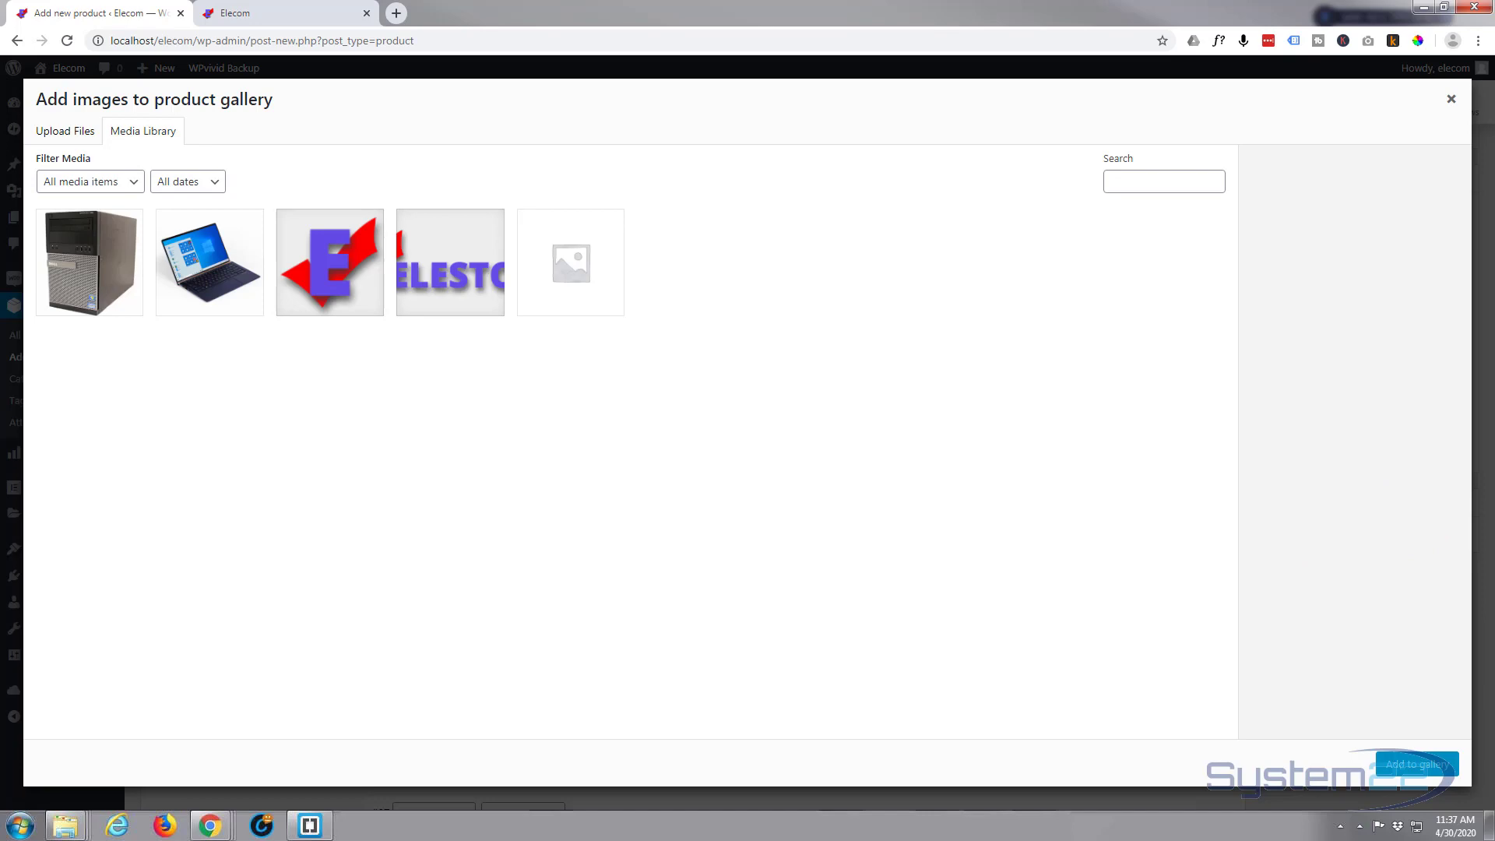
left_click_drag(1483, 308, 974, 307)
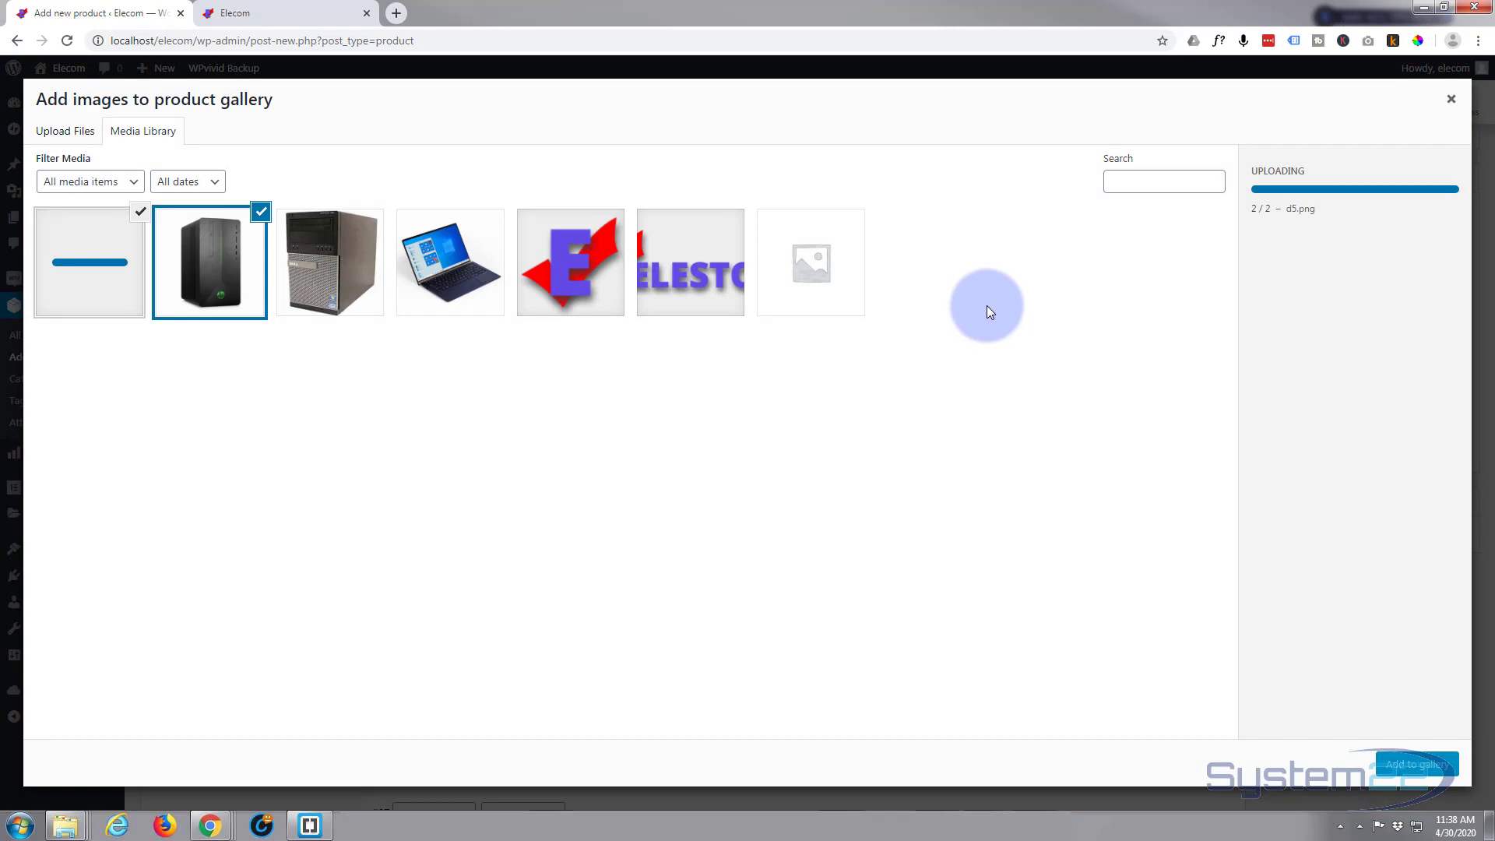
left_click_drag(1483, 308, 629, 339)
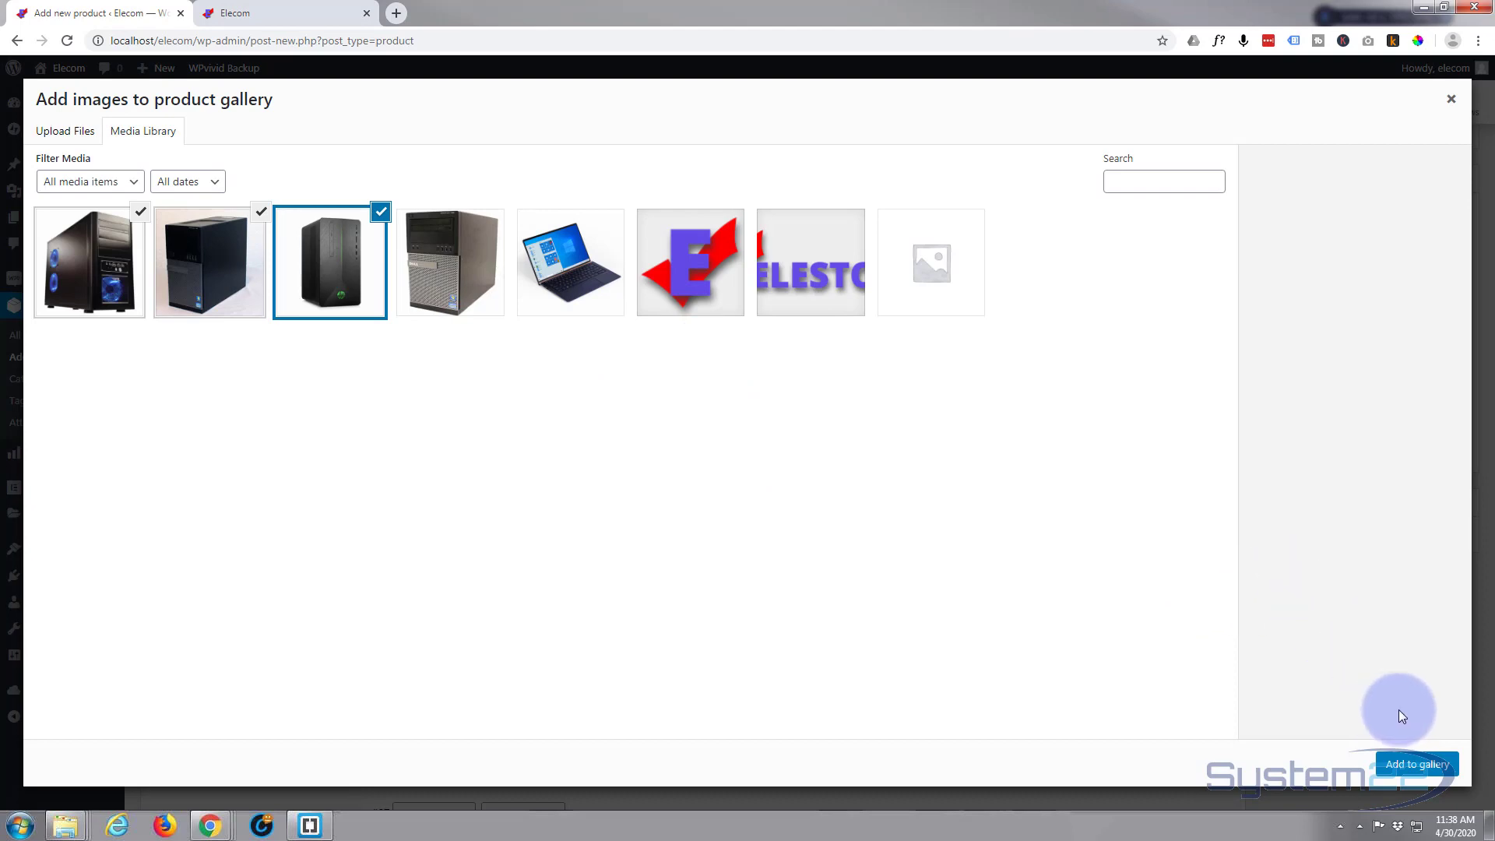
left_click(1400, 763)
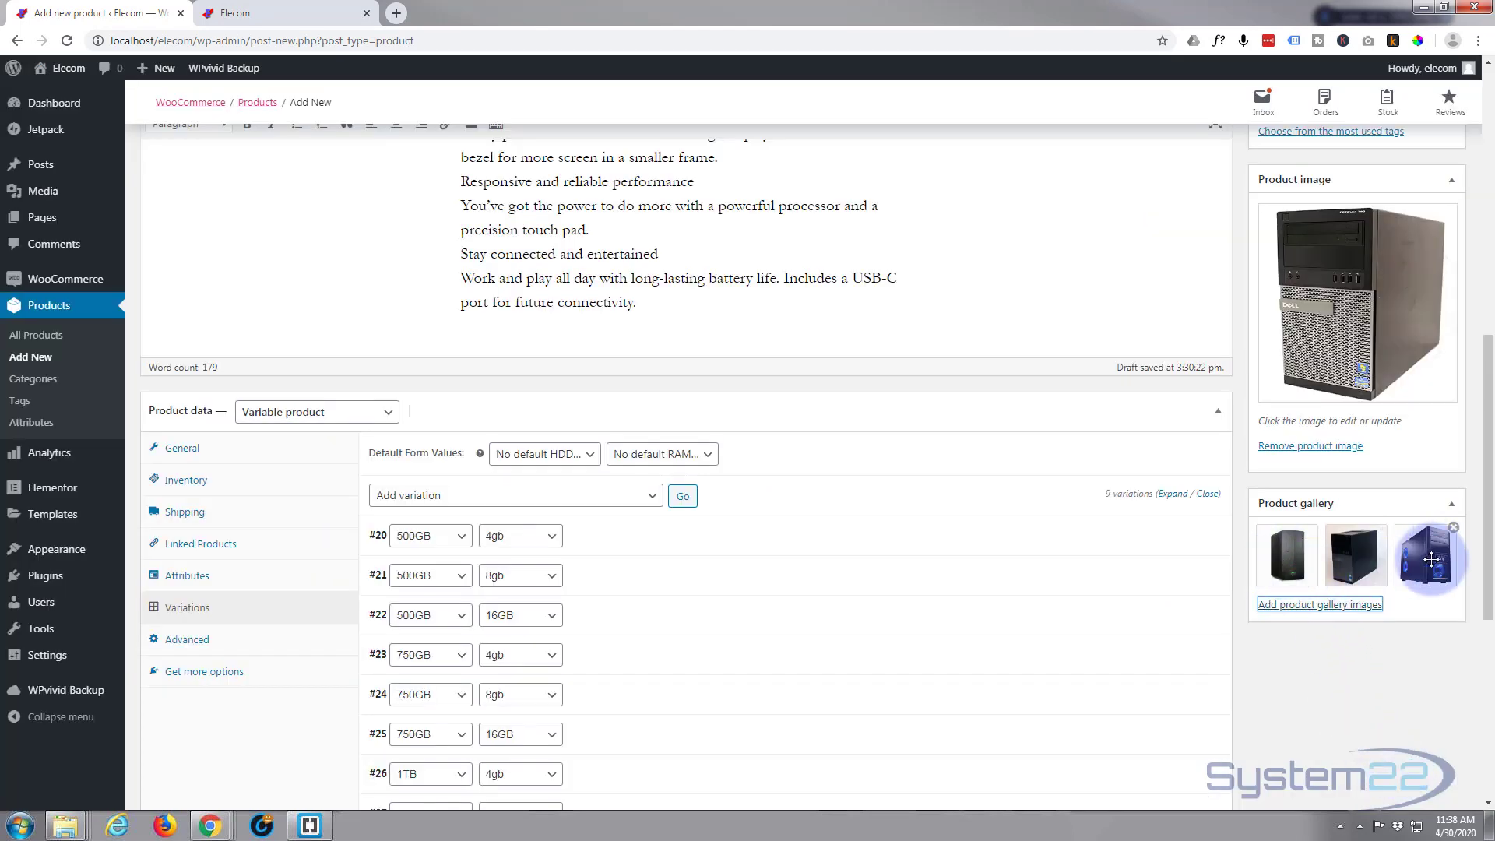
Add the product tags computers and desktops
scroll(1287, 702, "up", 2)
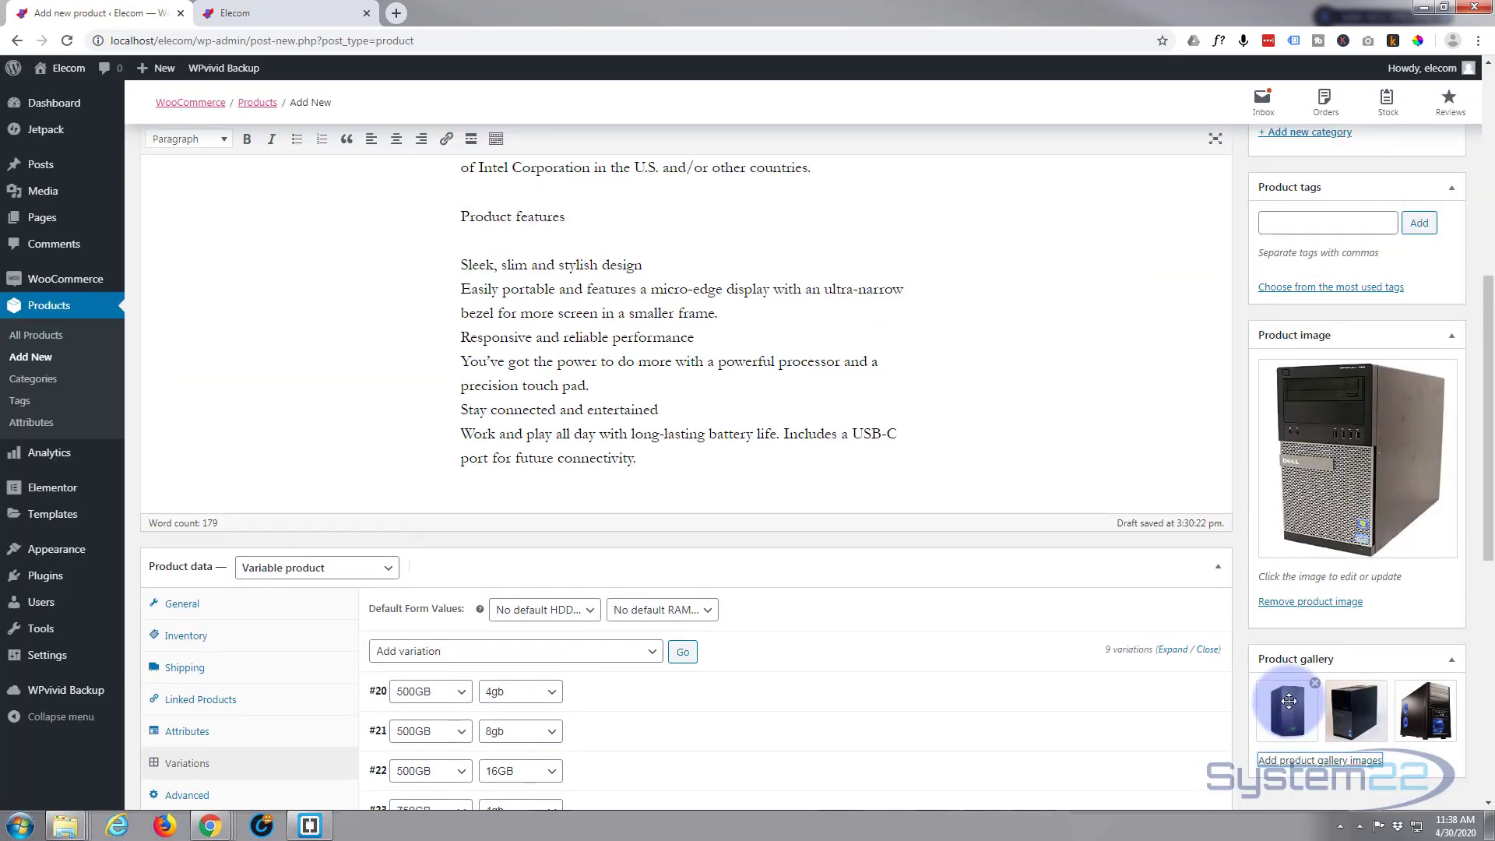
scroll(1289, 702, "up", 4)
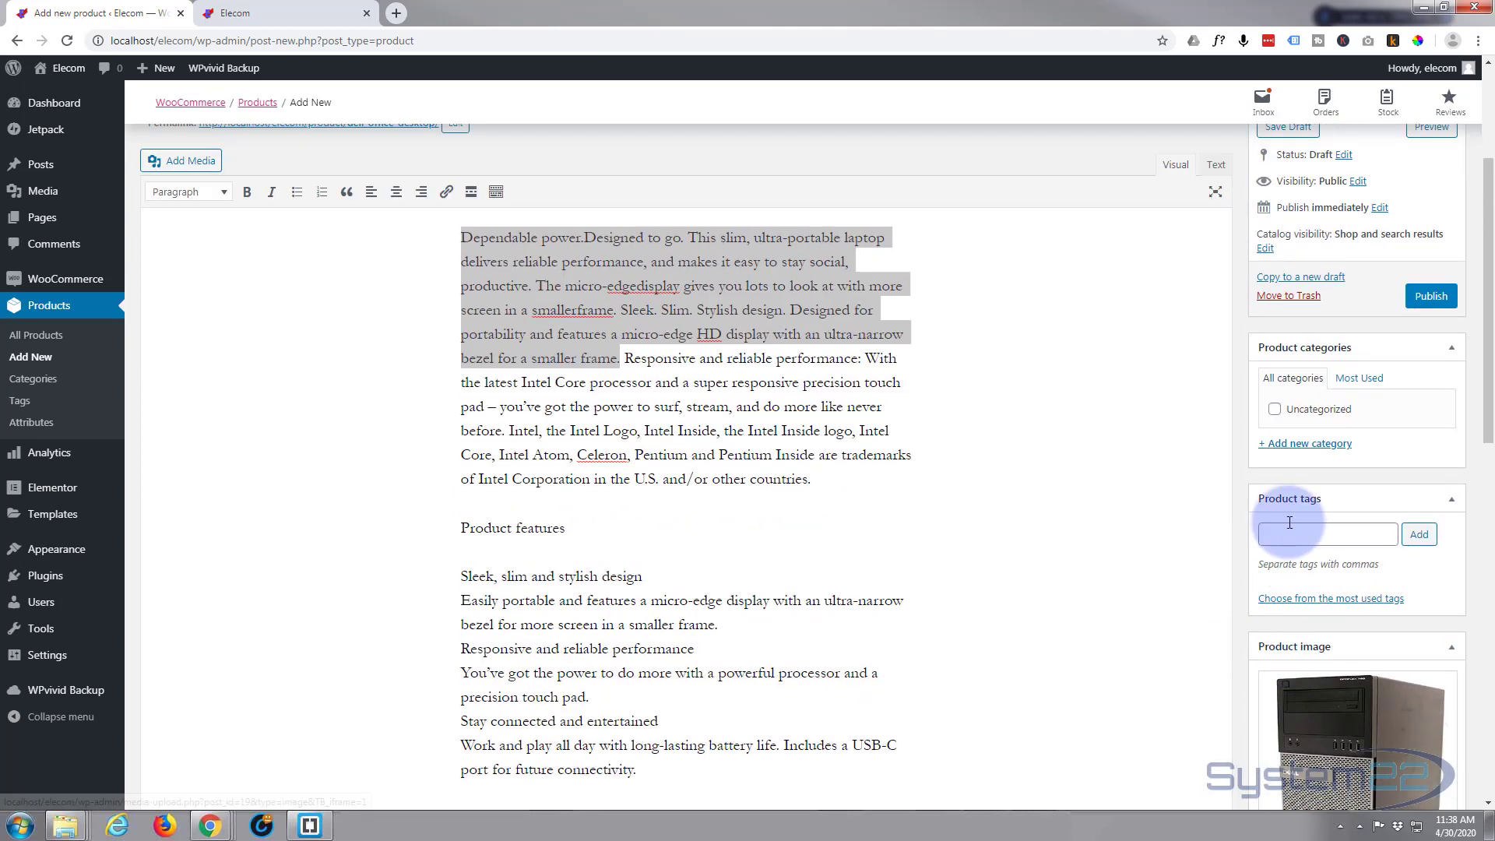
left_click(1279, 530)
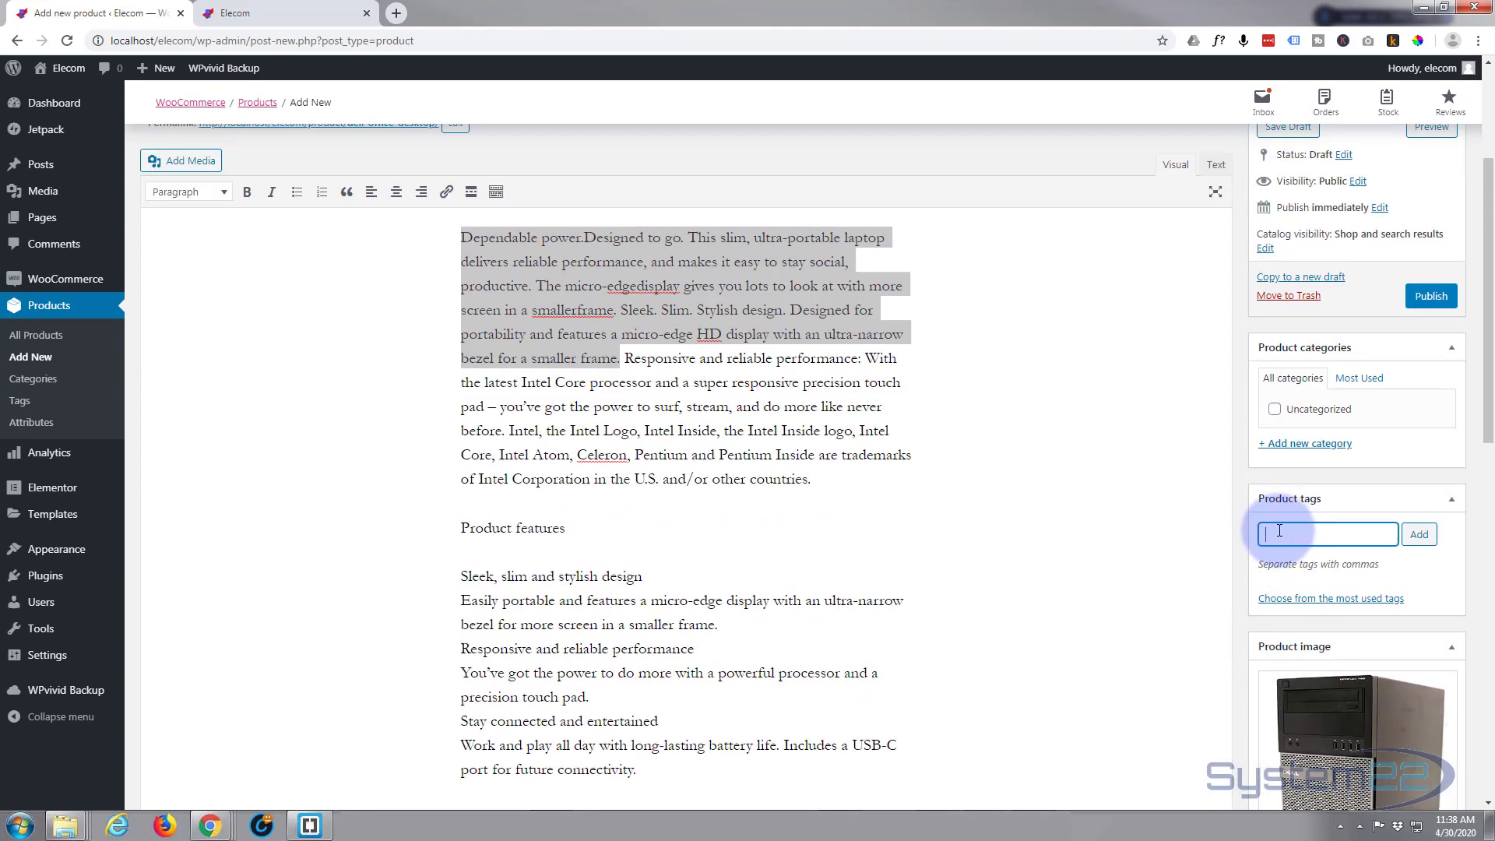
type("computers")
key("Return")
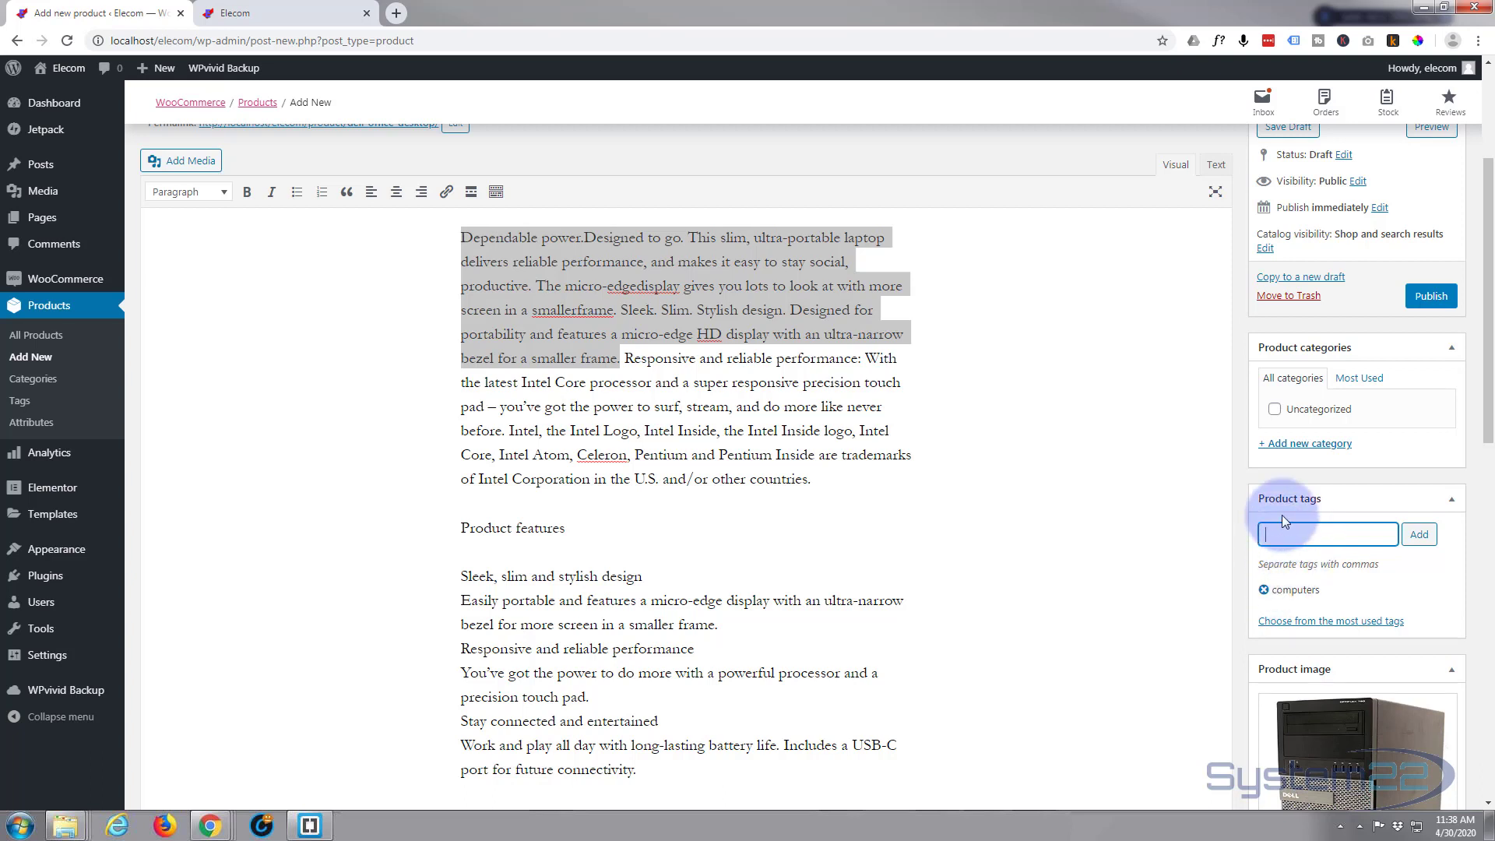
type("desktops")
key("Return")
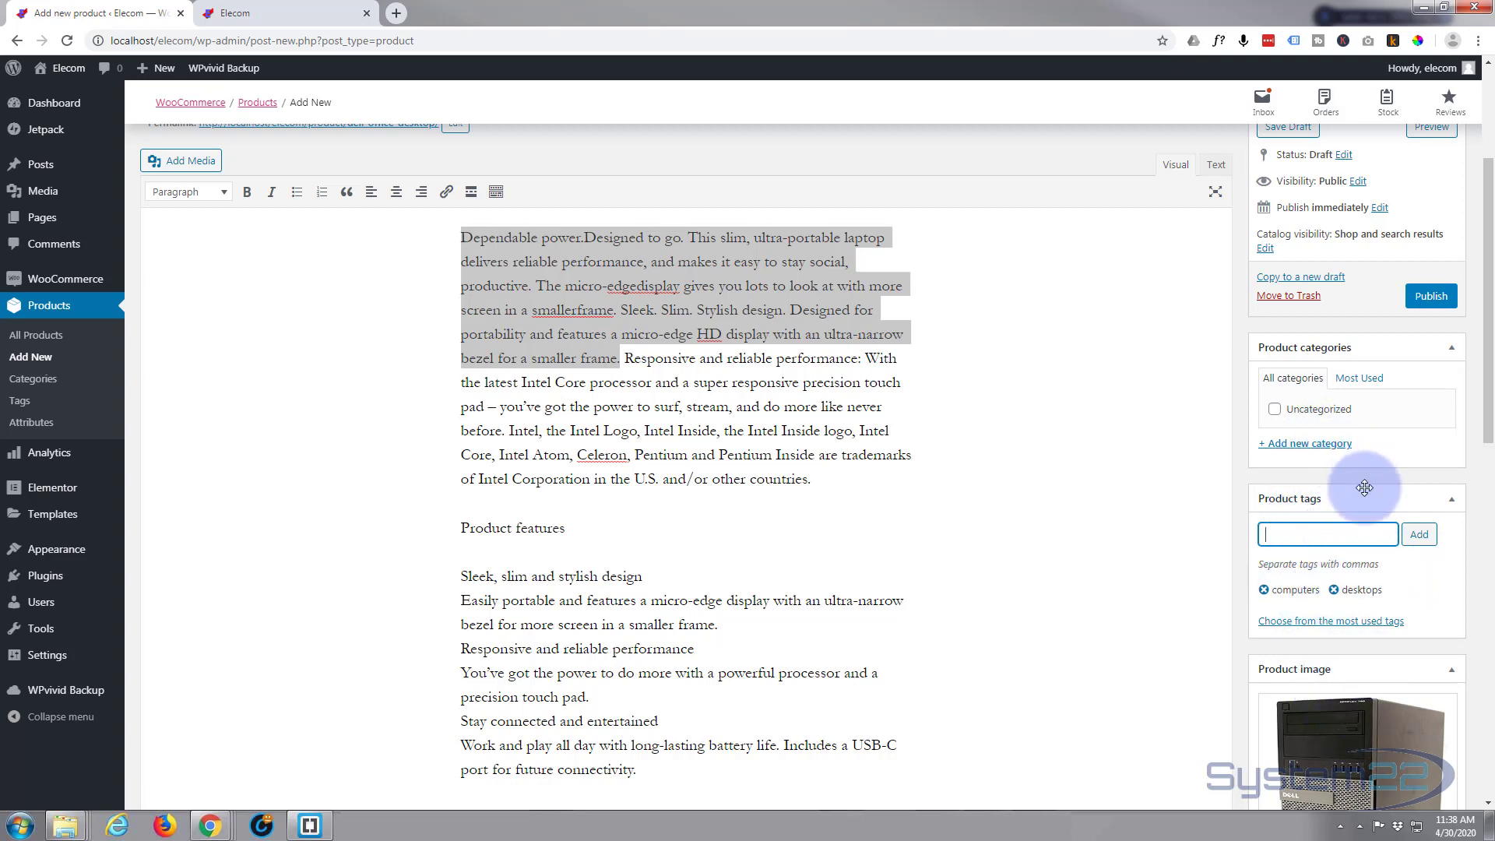
Create and assign the new product categories Desktops and Dell
scroll(1364, 487, "up", 1)
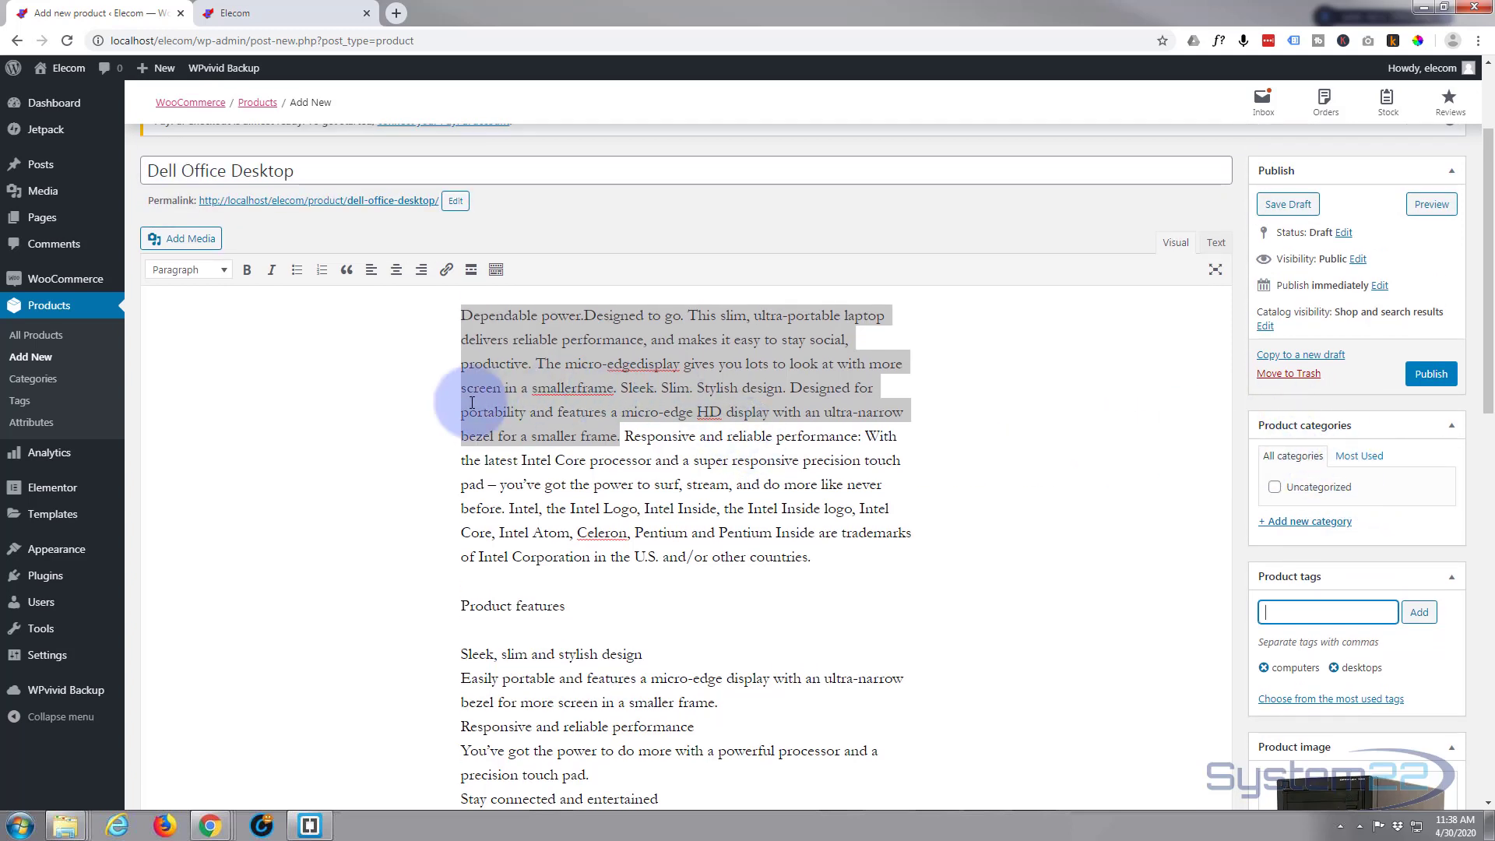
scroll(342, 471, "up", 2)
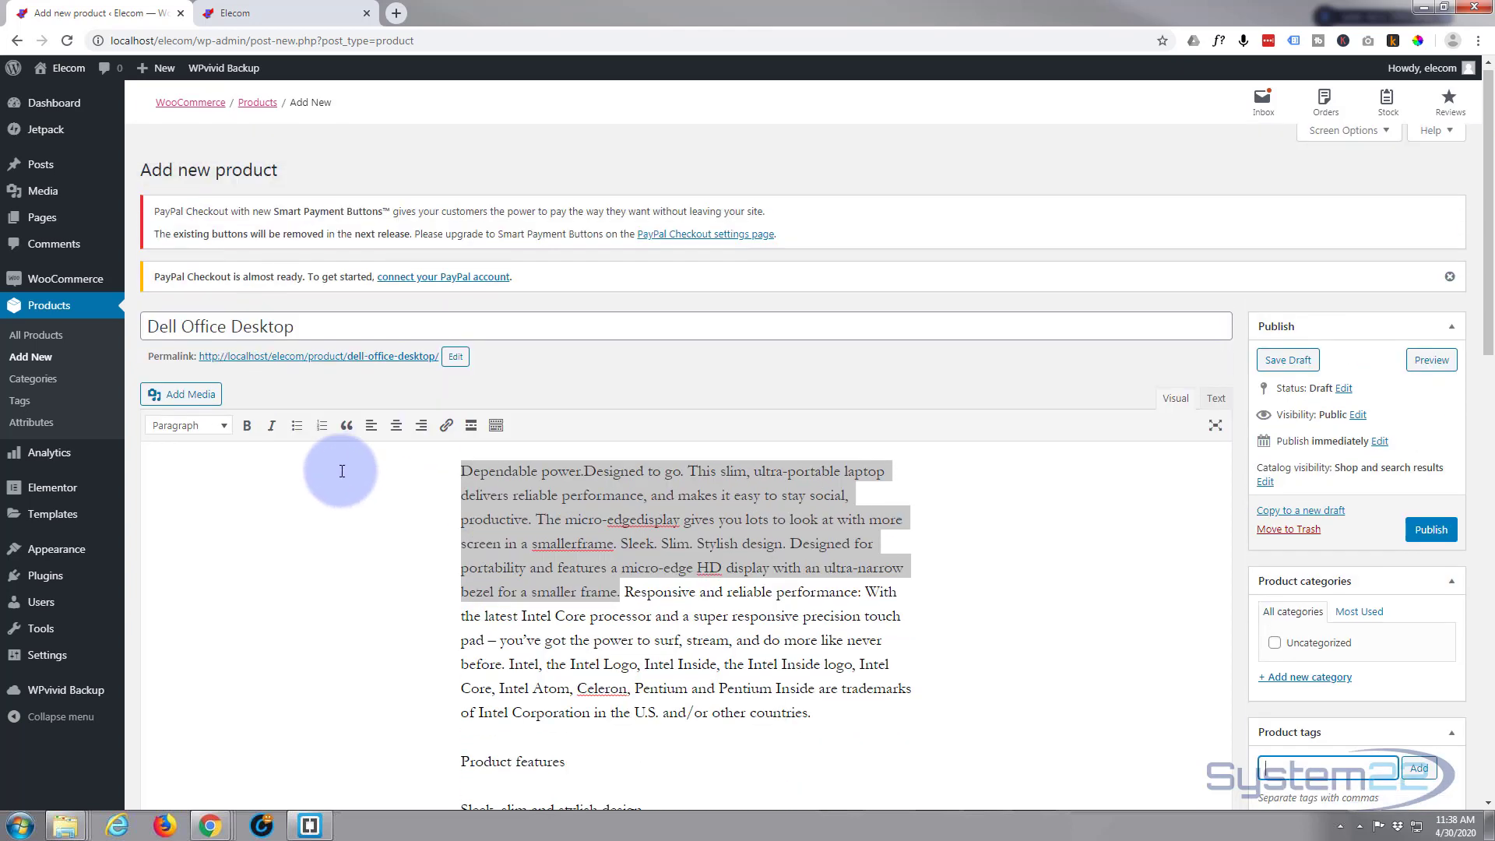
scroll(342, 471, "down", 1)
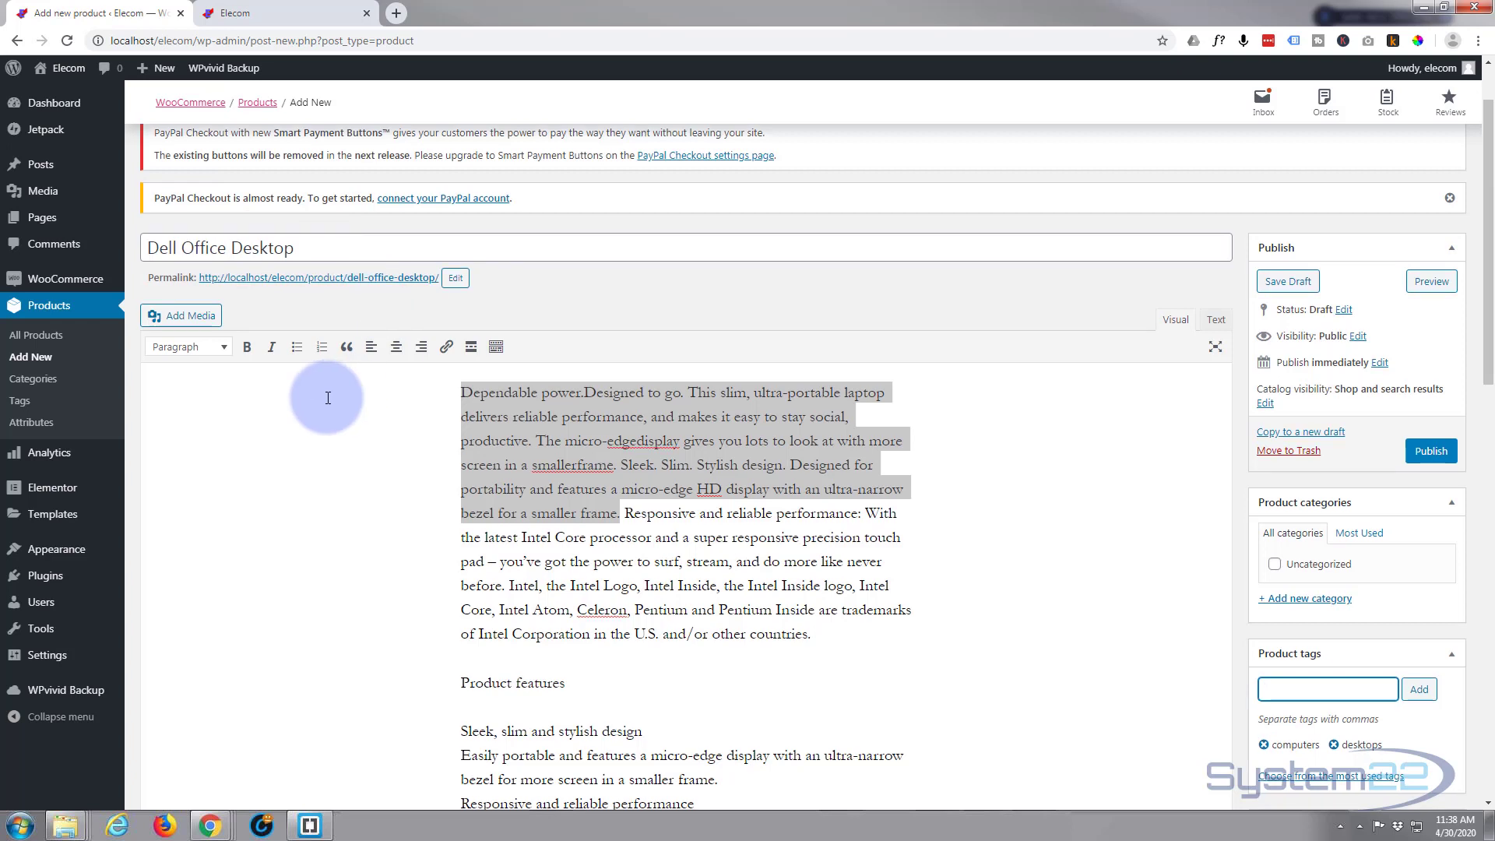
scroll(327, 397, "down", 1)
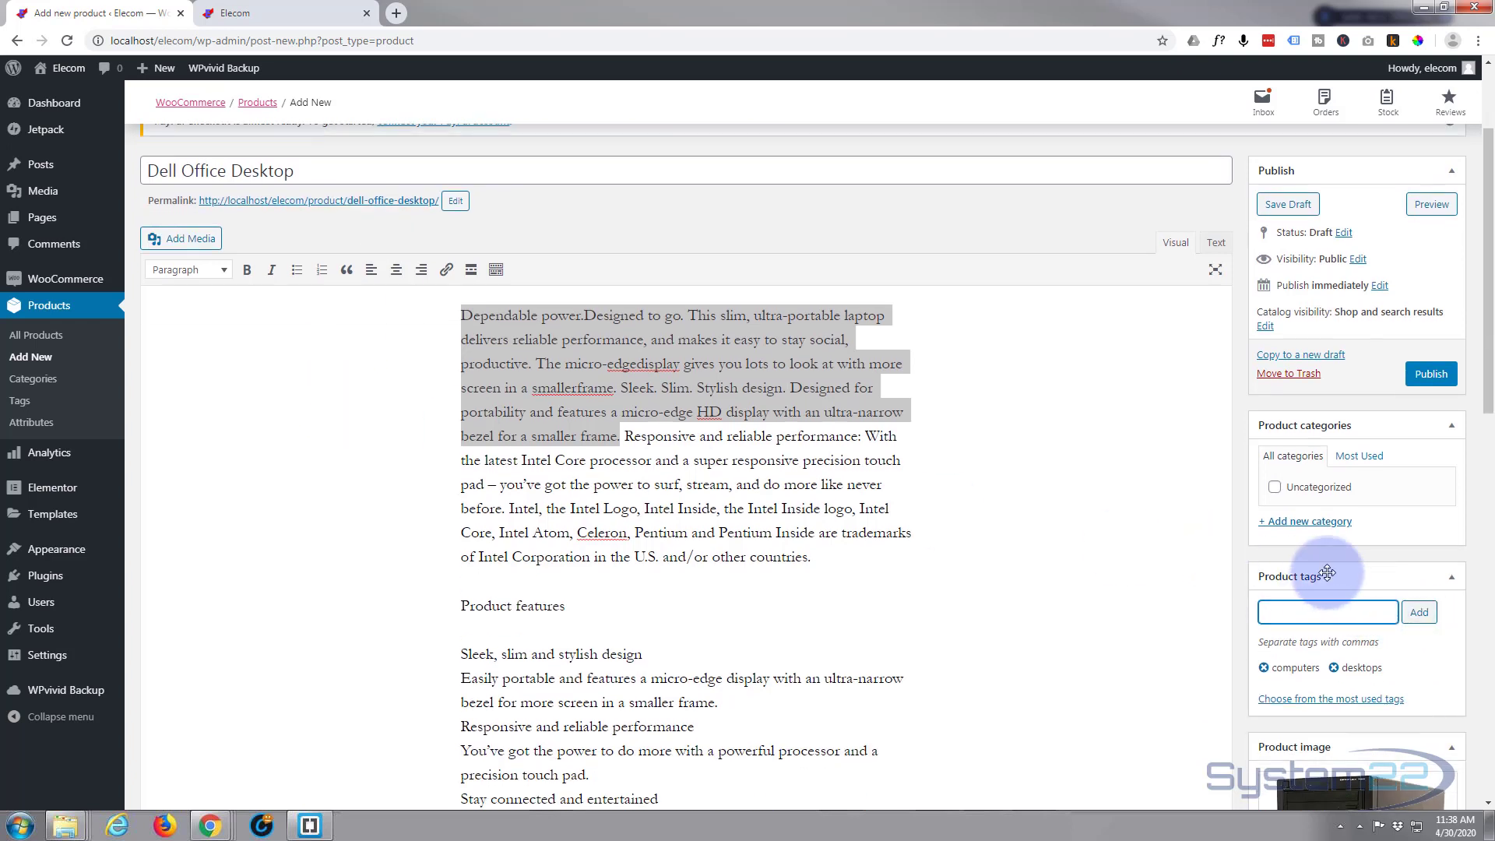
left_click(1290, 521)
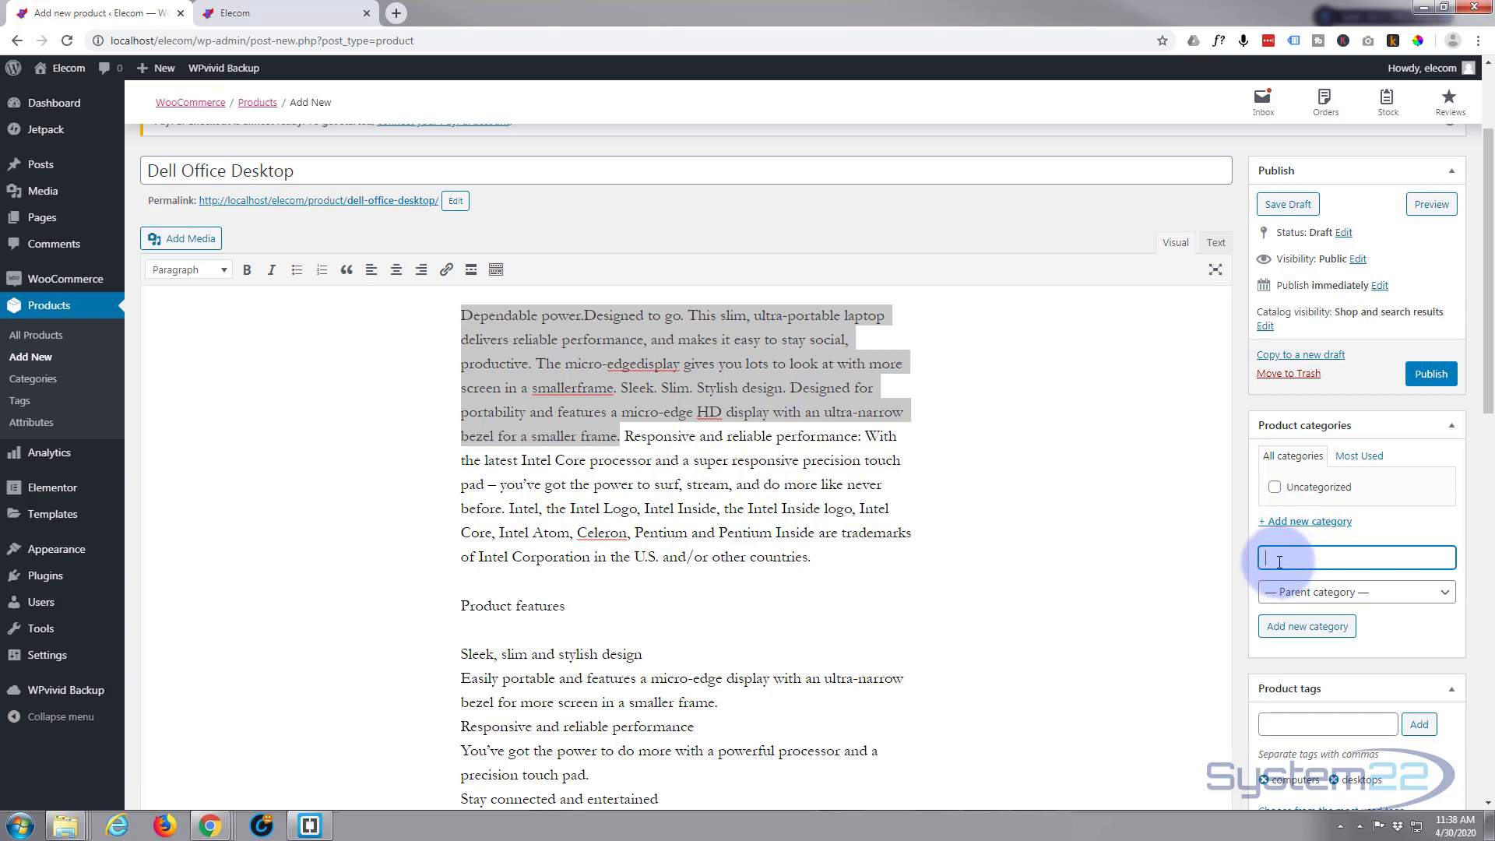
type("Desktops")
left_click(1282, 629)
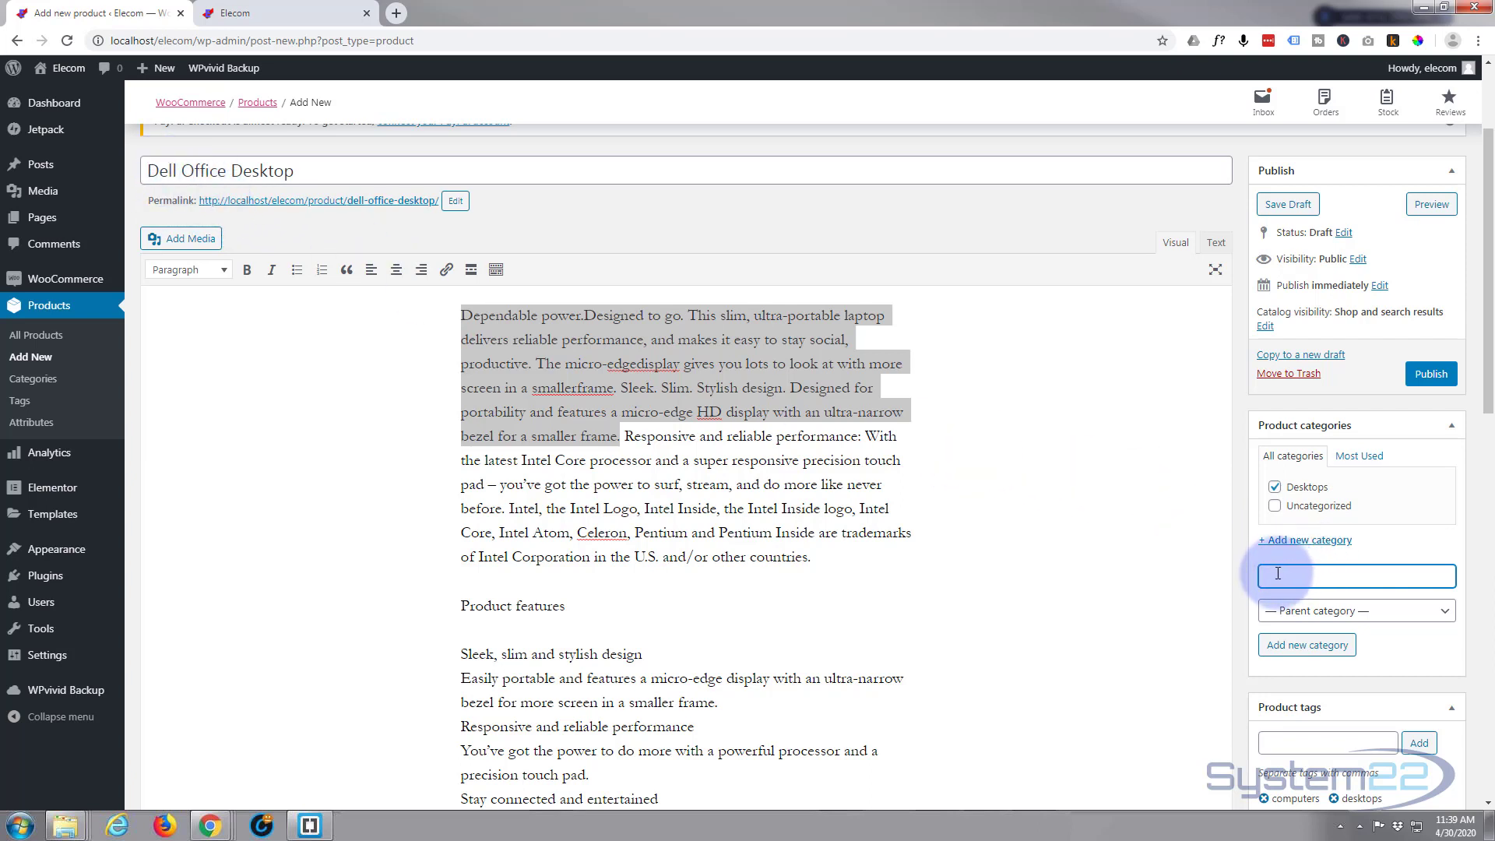
type("Dell")
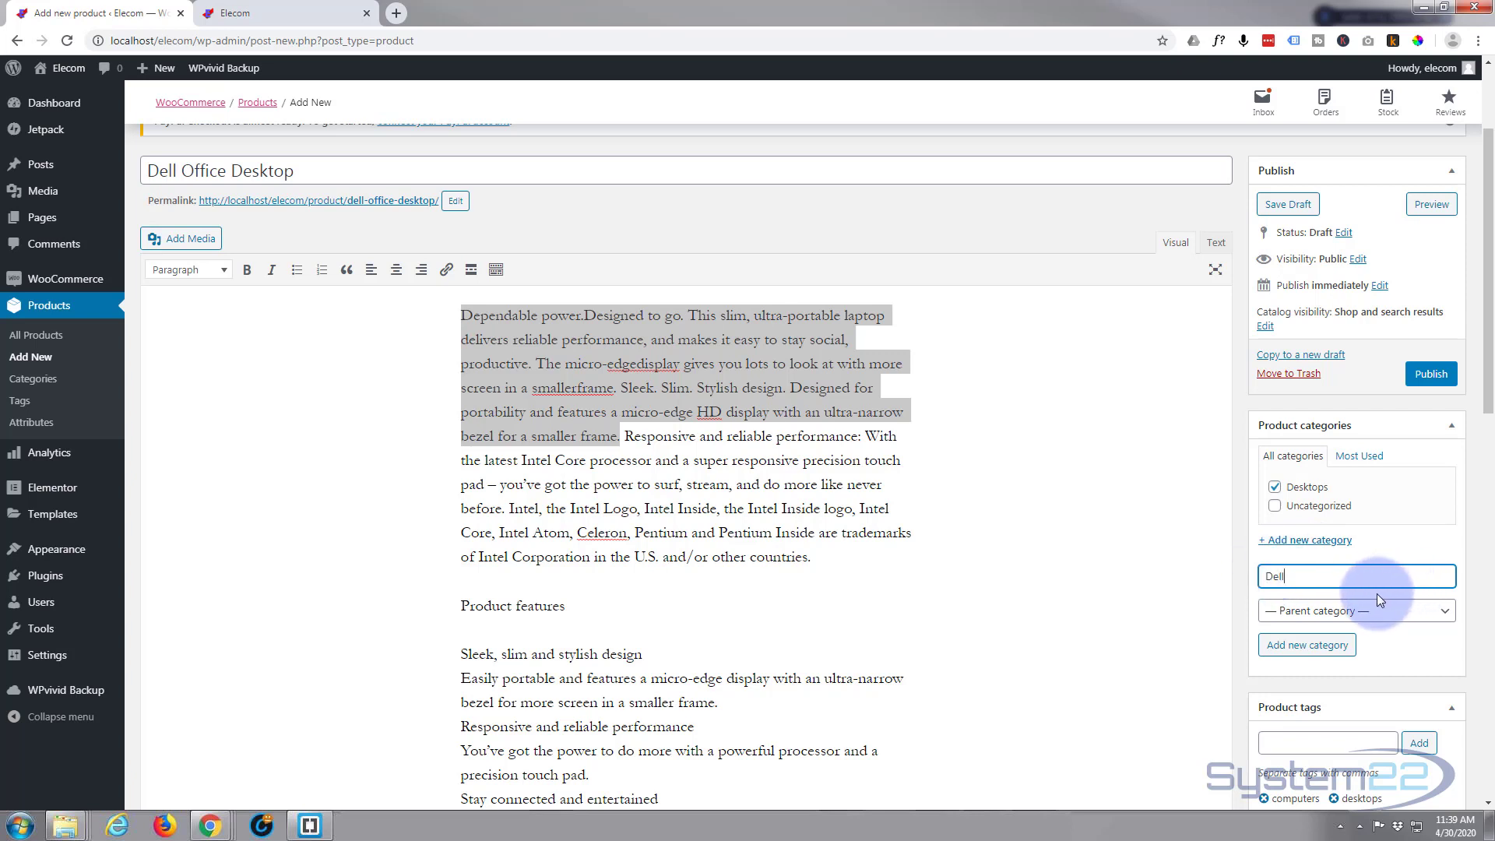
left_click(1326, 650)
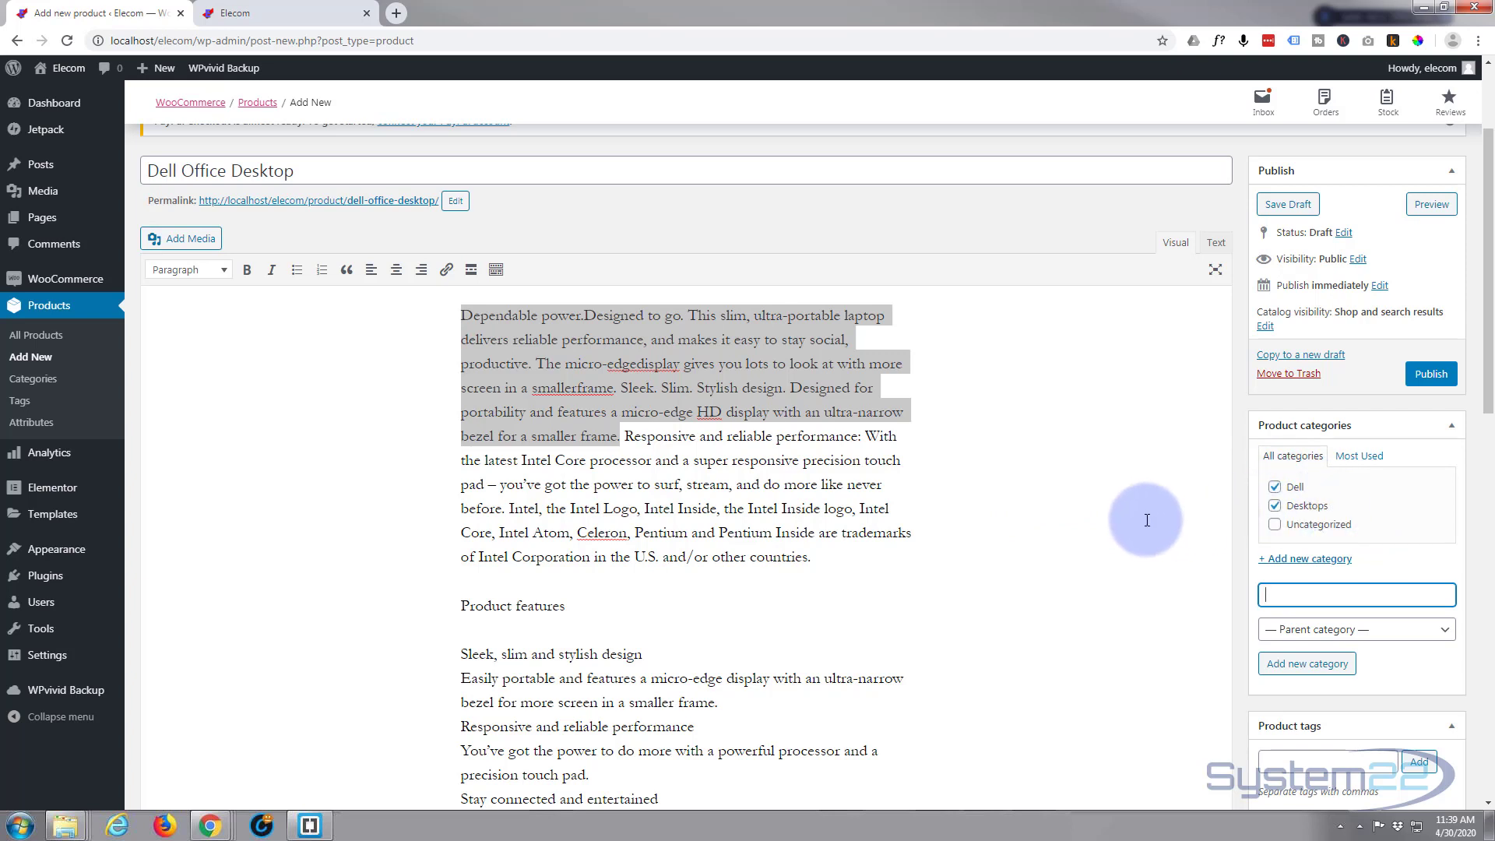
Publish the product
scroll(1147, 520, "up", 2)
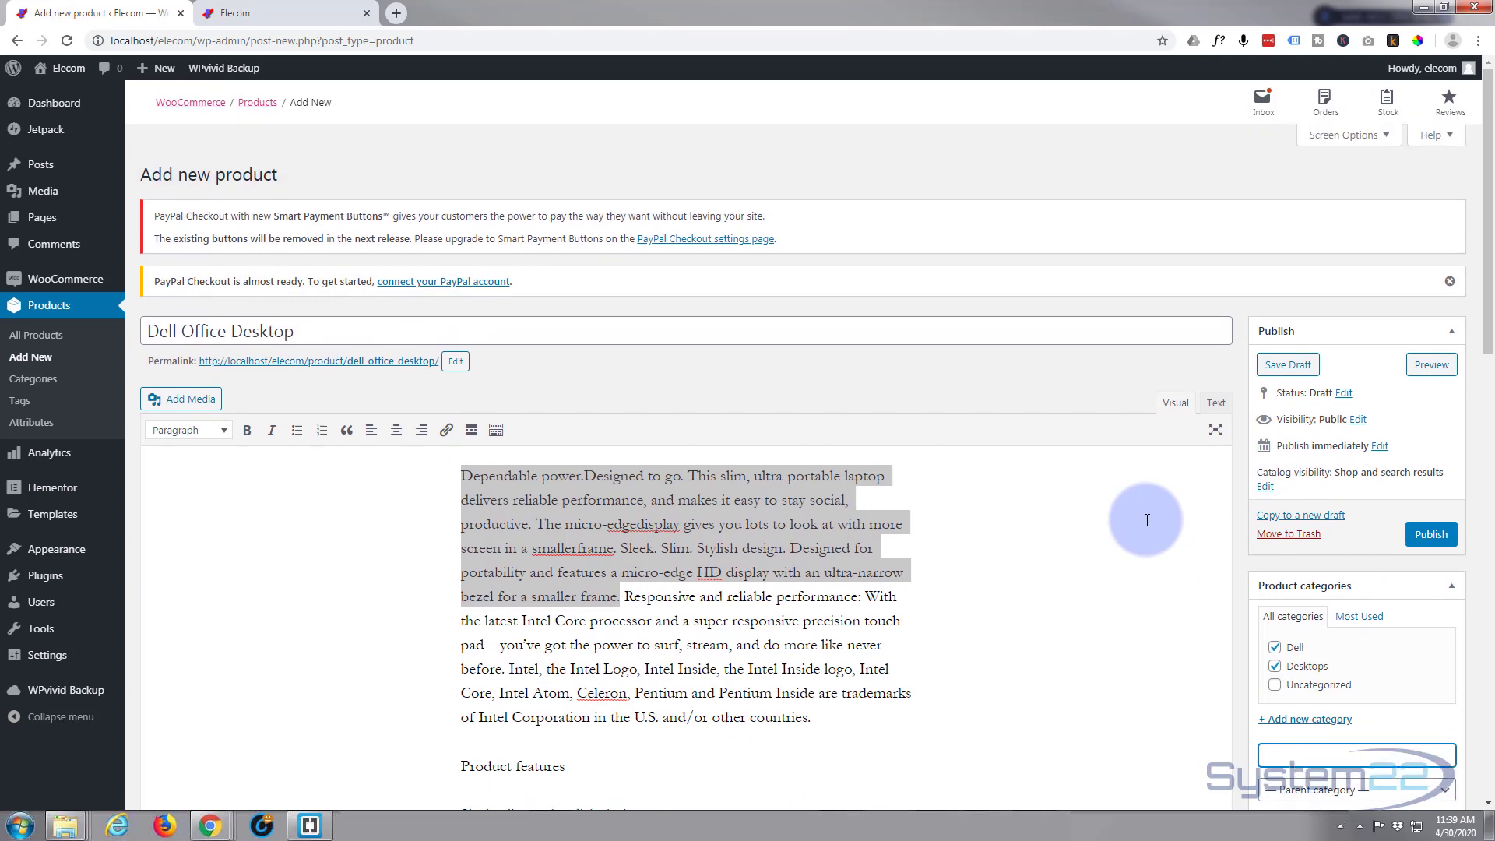
left_click(1433, 535)
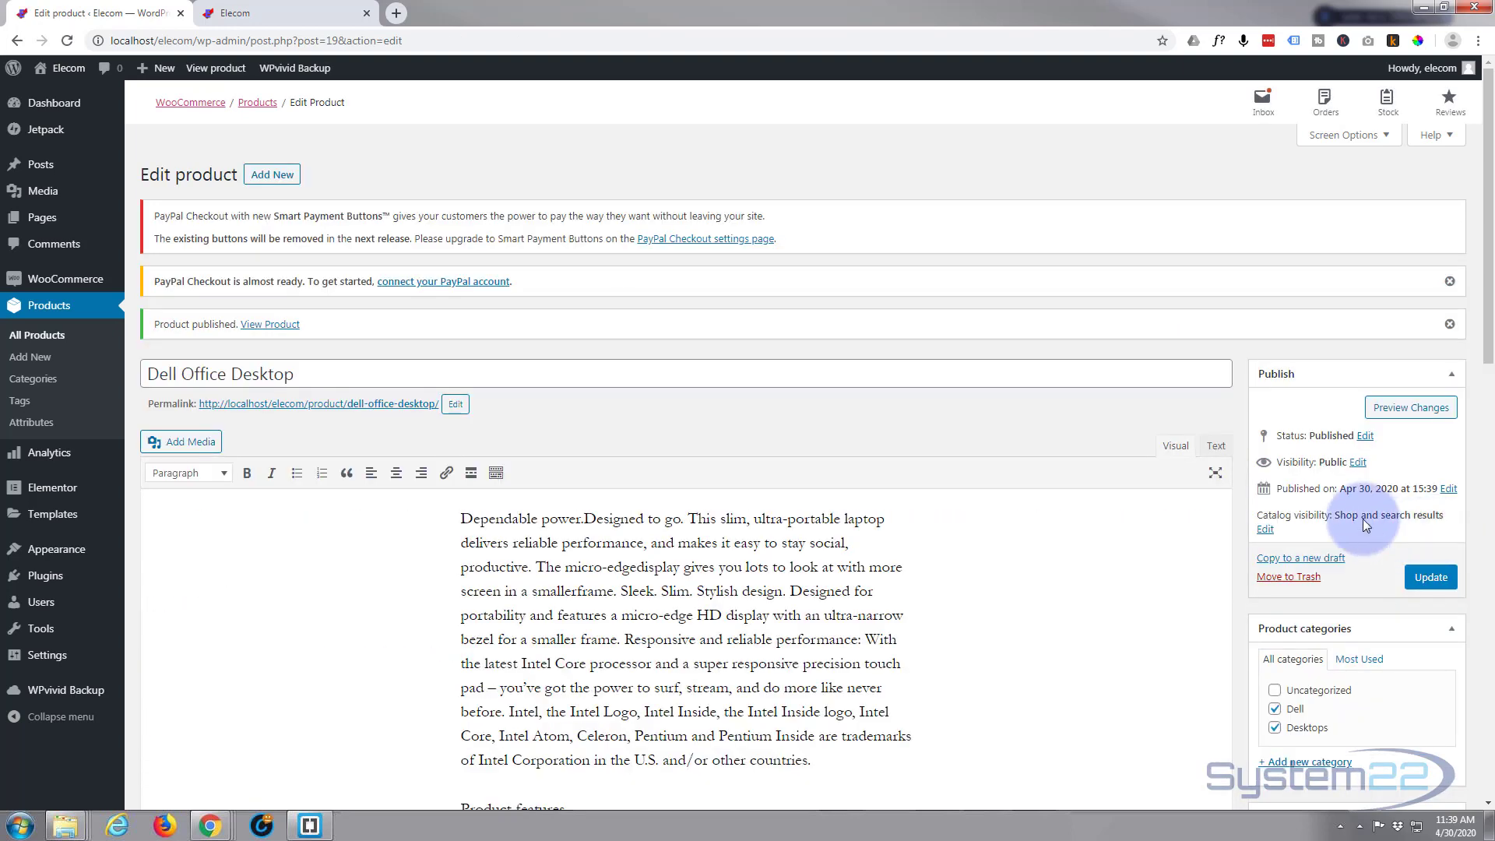
Preview the product in the storefront and pick the 500GB HDD with 4gb, then 16GB RAM variation options
left_click(1415, 412)
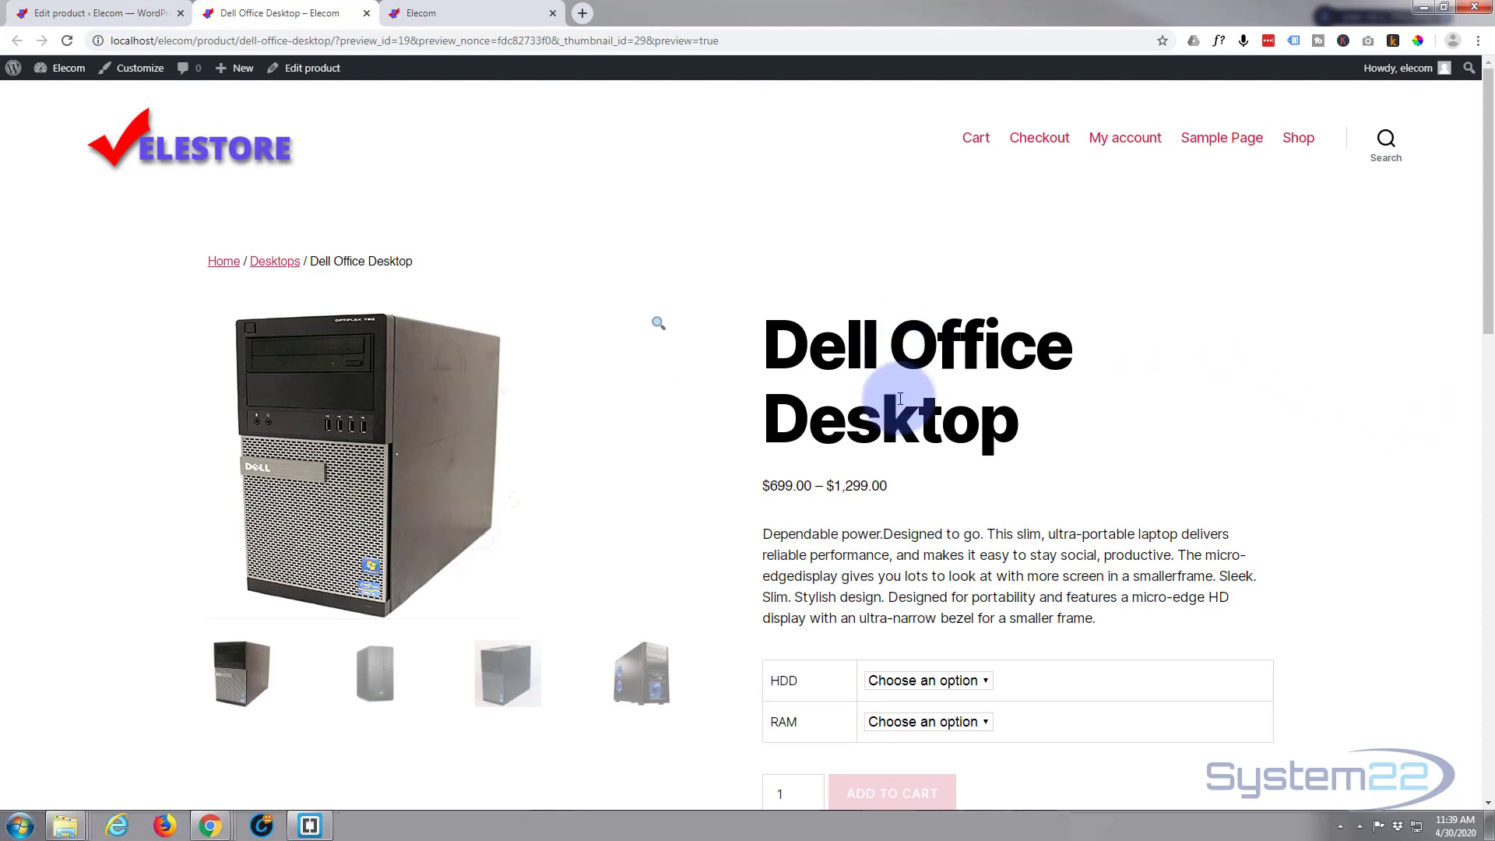
scroll(876, 429, "down", 3)
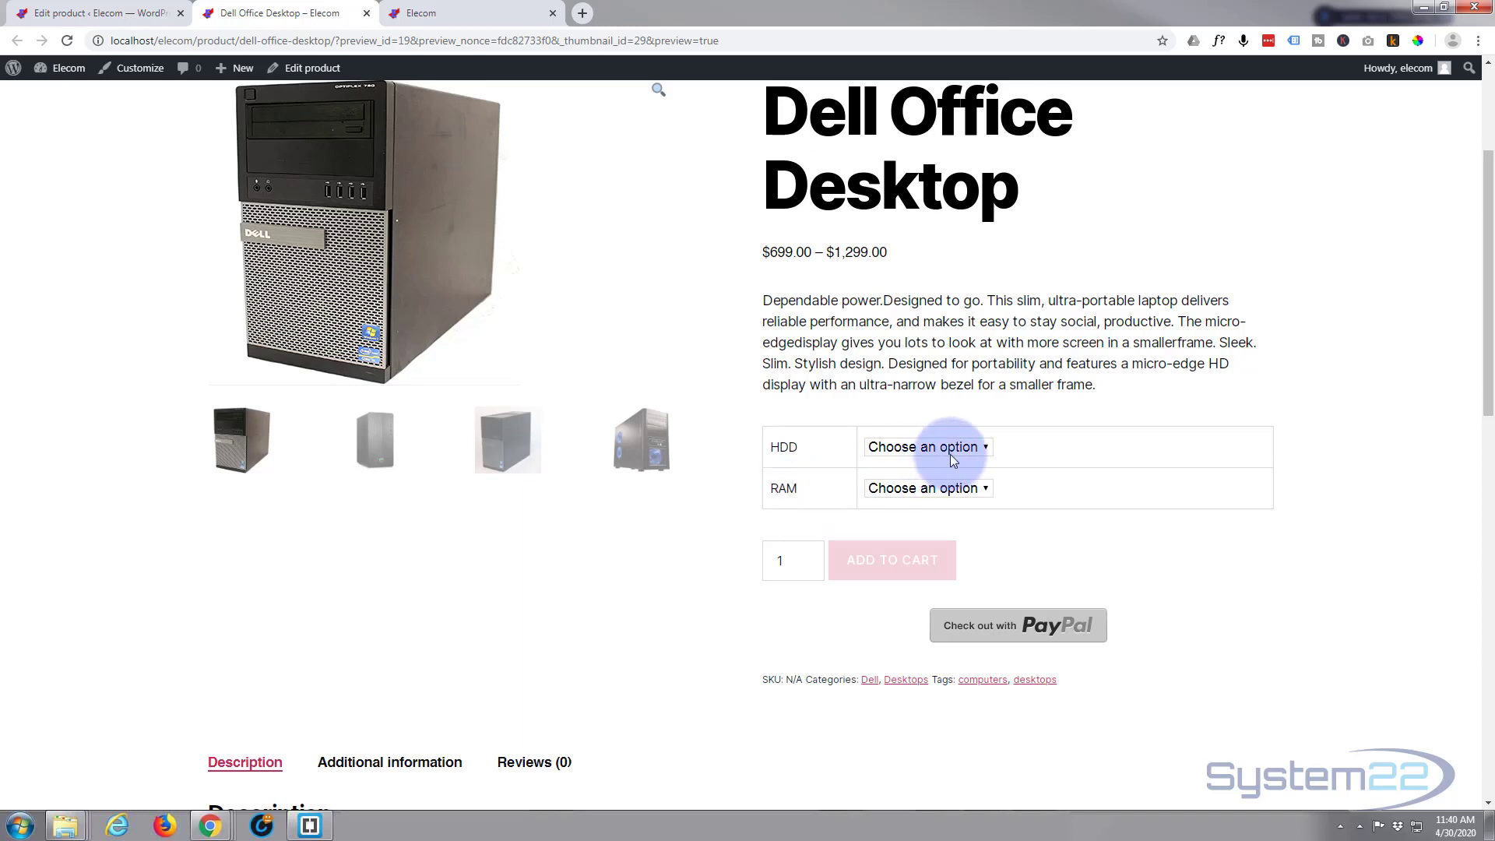
left_click(982, 448)
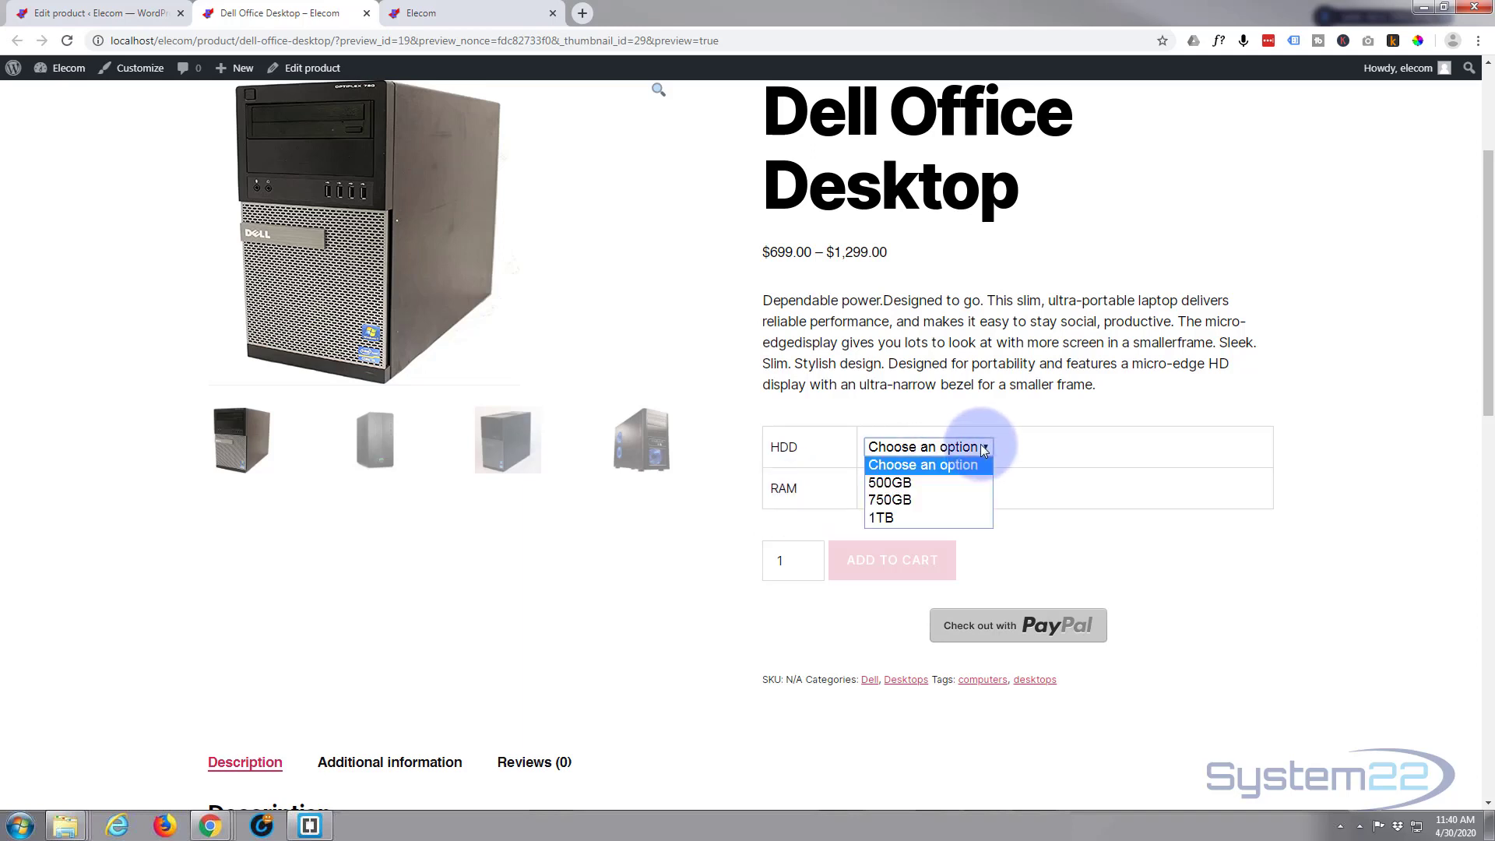
left_click(915, 483)
left_click(947, 489)
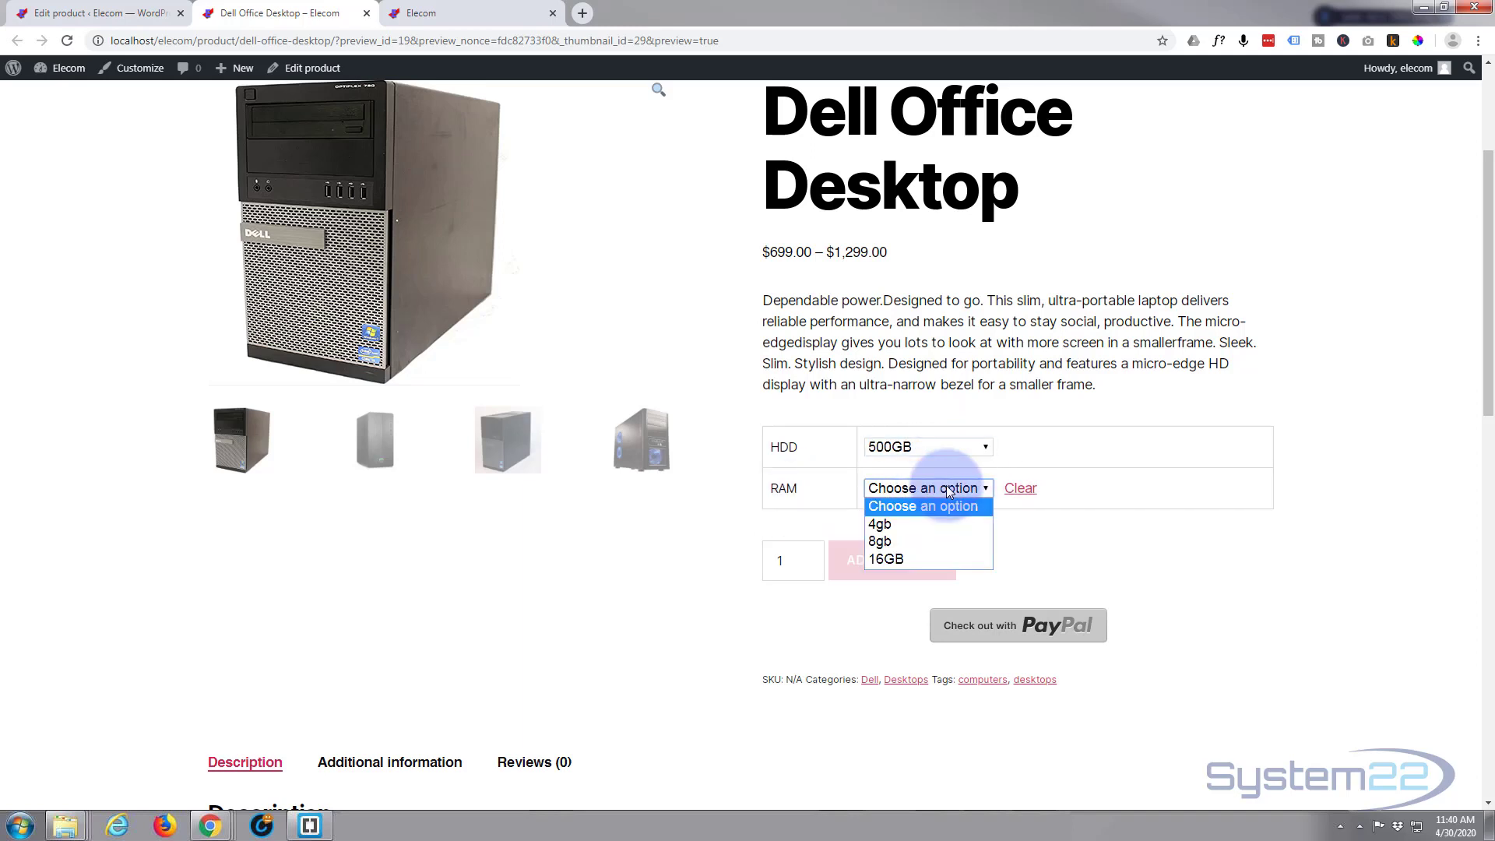
left_click(919, 526)
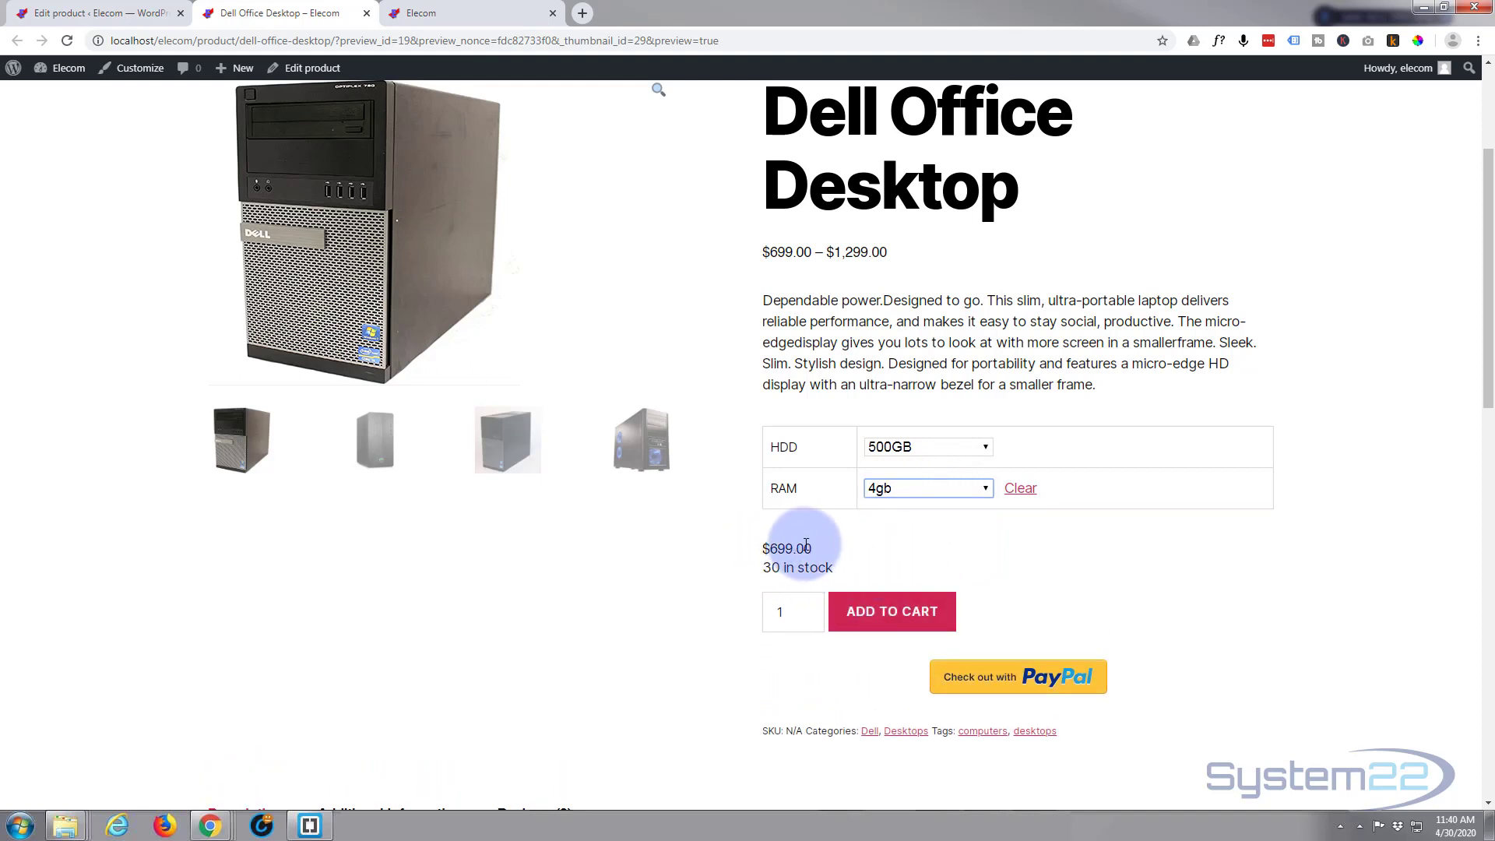
left_click(987, 489)
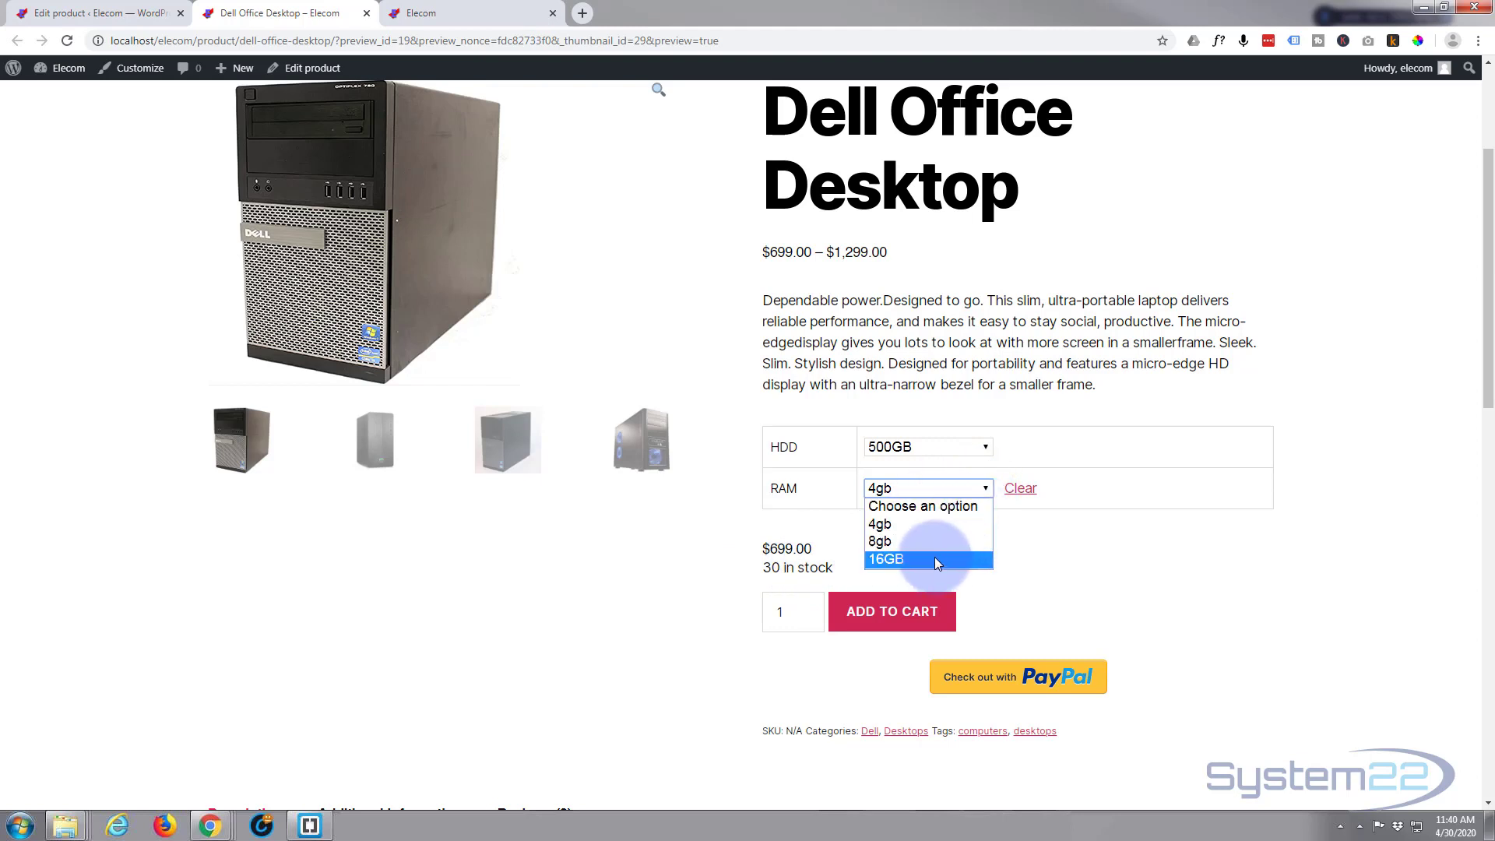
left_click(937, 561)
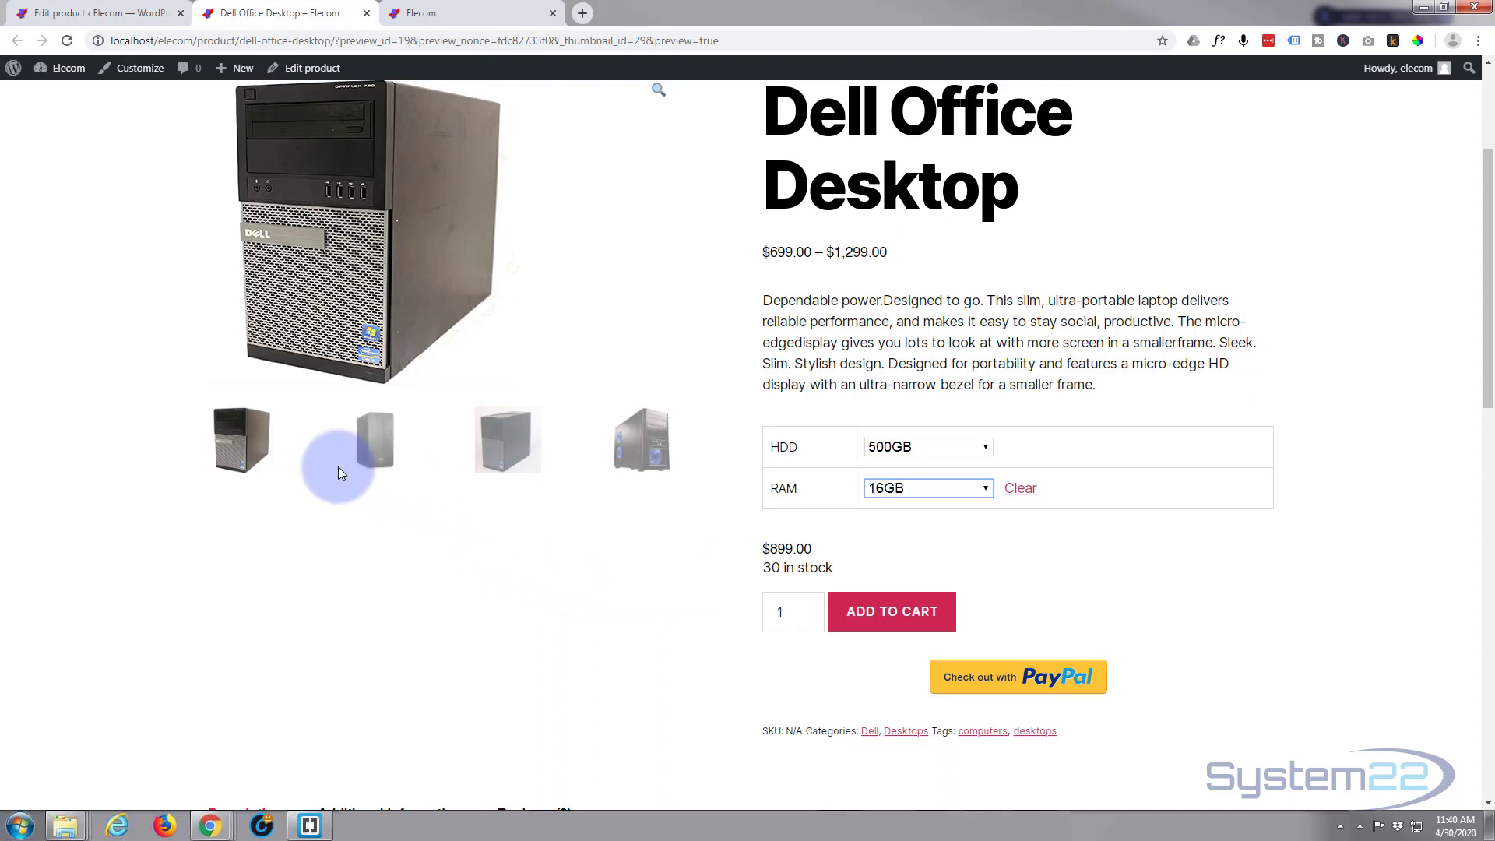
View each gallery thumbnail image of the product in the preview
left_click(375, 448)
left_click(506, 439)
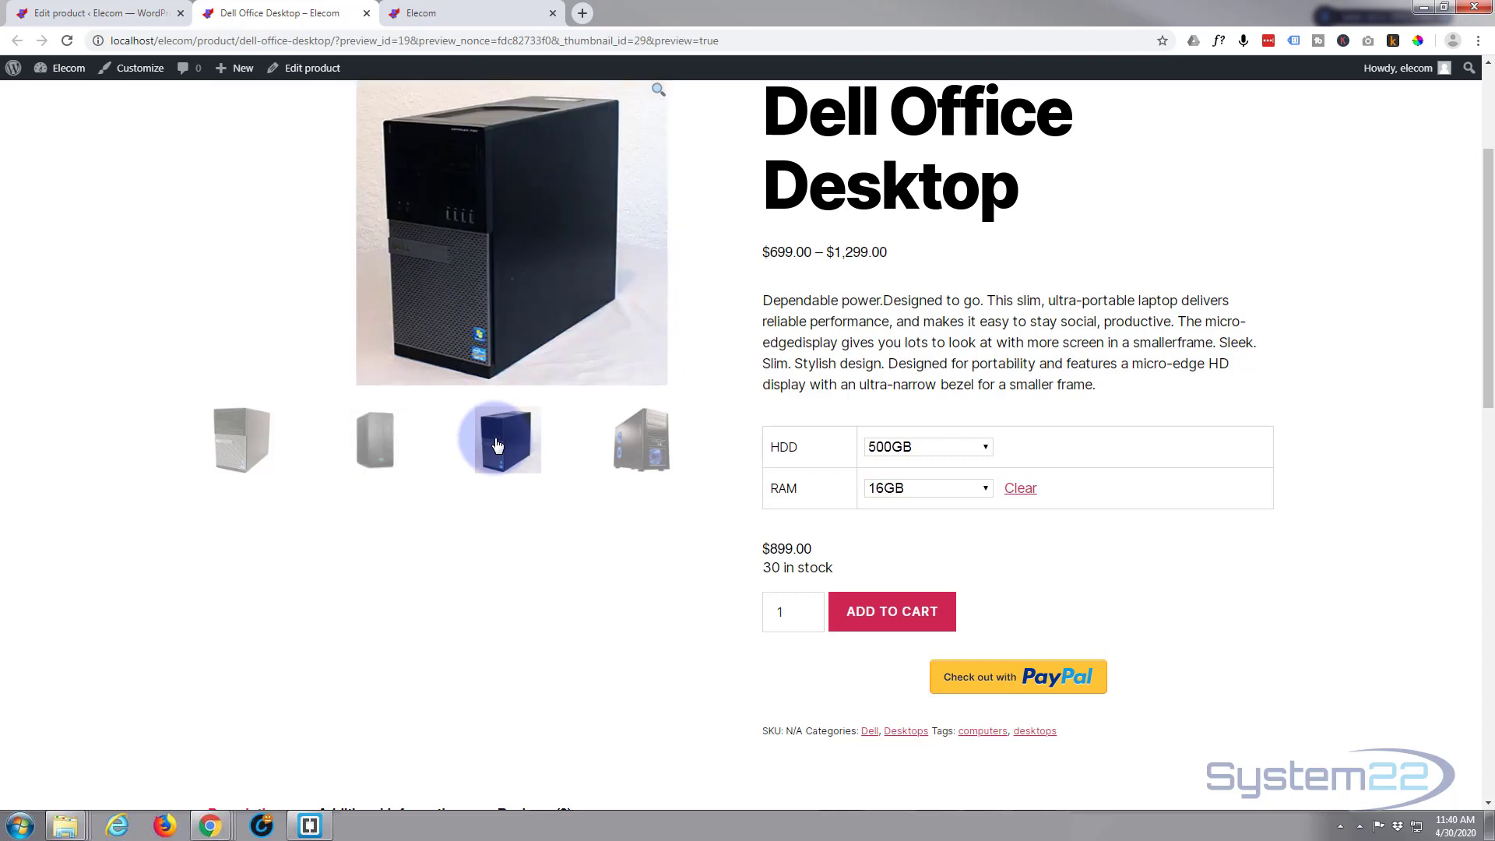
left_click(636, 448)
scroll(498, 638, "up", 2)
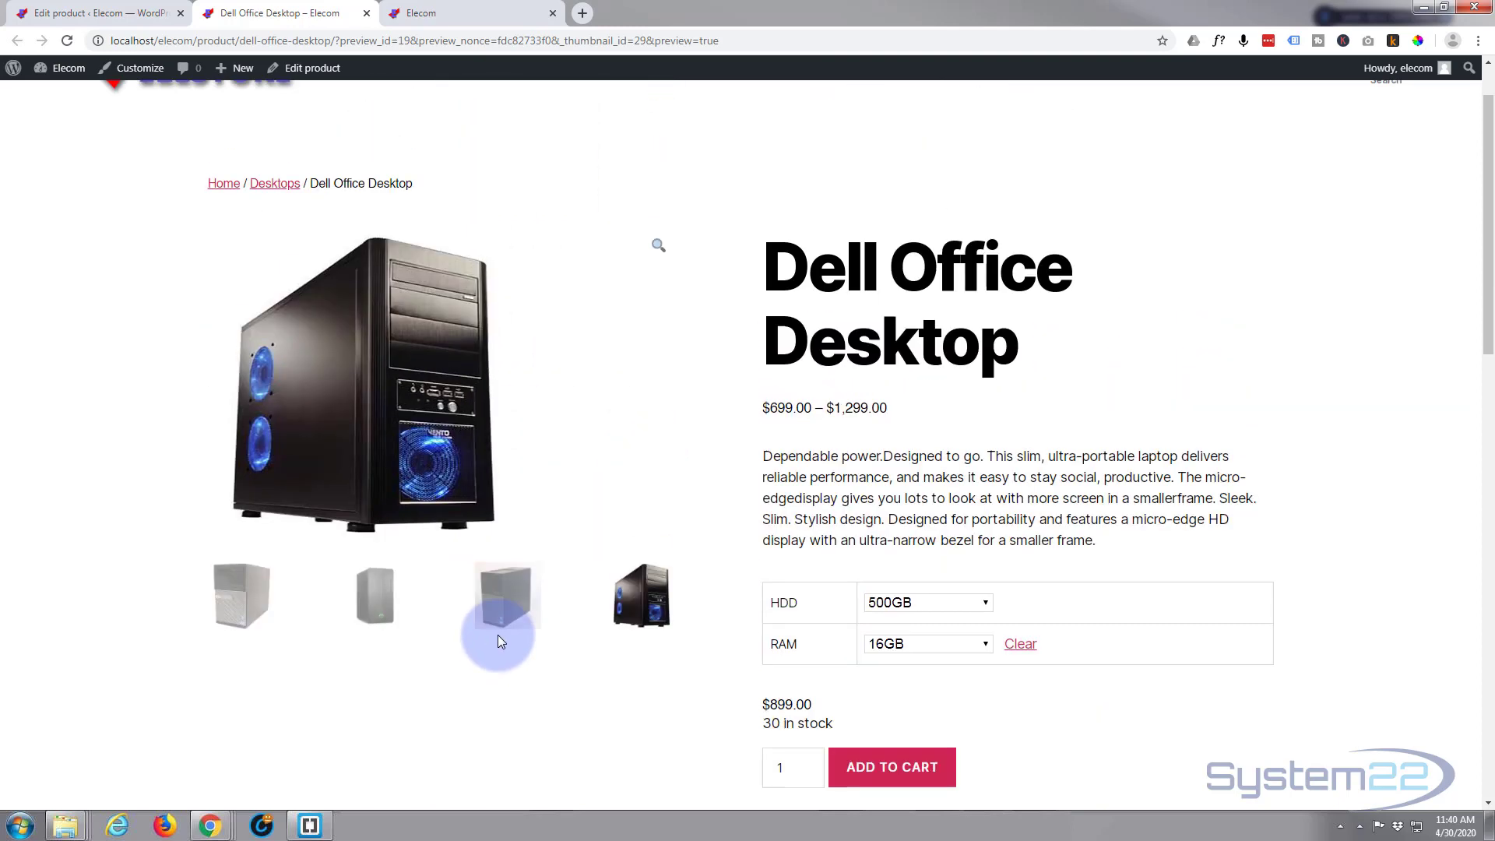
scroll(479, 641, "up", 1)
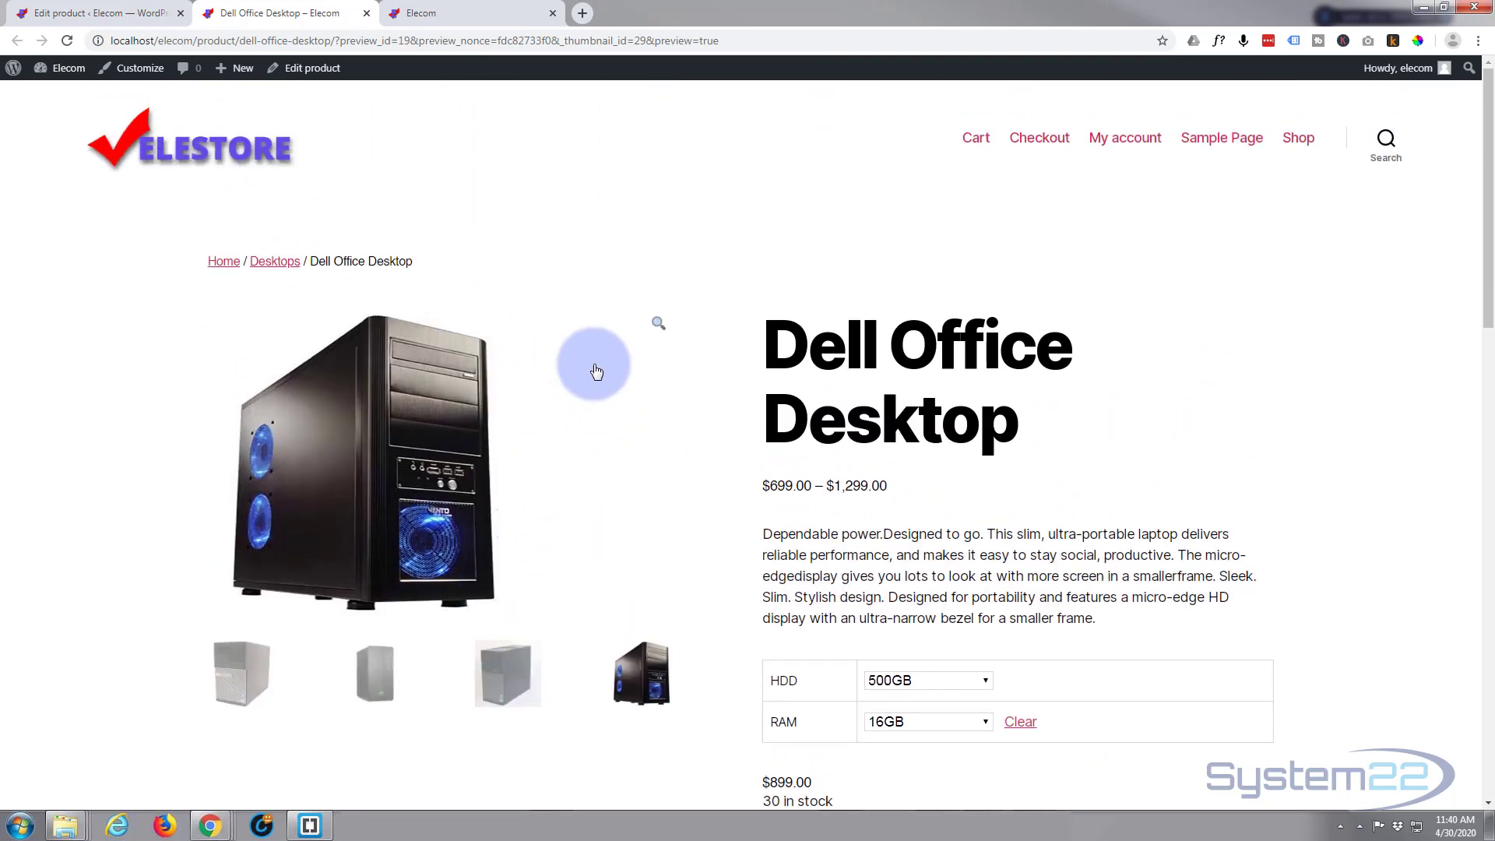